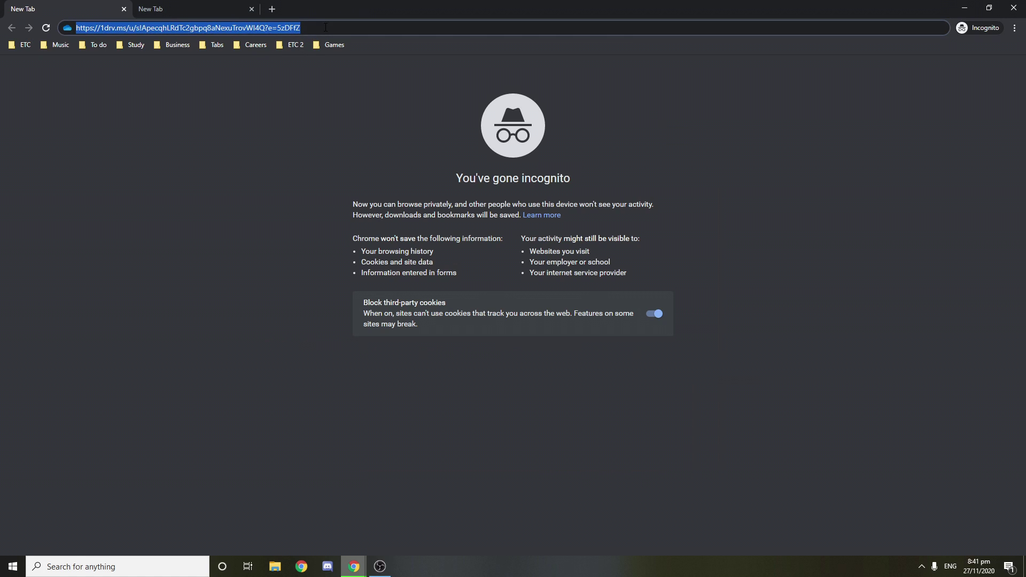
Step: Load the OneDrive modpack link and Forge 1.7.10 page, then download the Guns and Space folder
{"action": "left_click", "coordinate": [328, 26]}
{"action": "key", "text": "Return"}
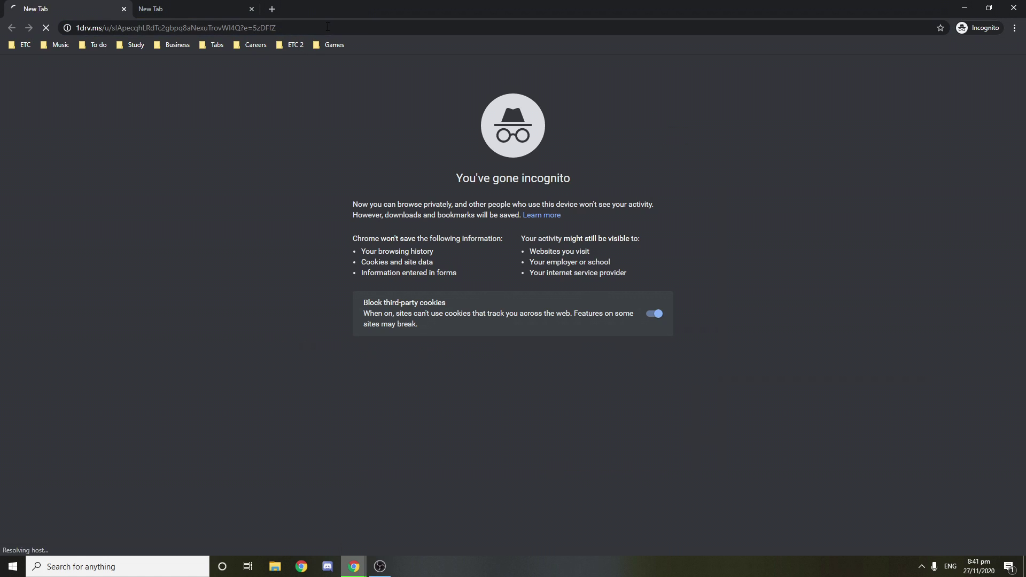
{"action": "left_click", "coordinate": [219, 5]}
{"action": "double_click", "coordinate": [367, 27]}
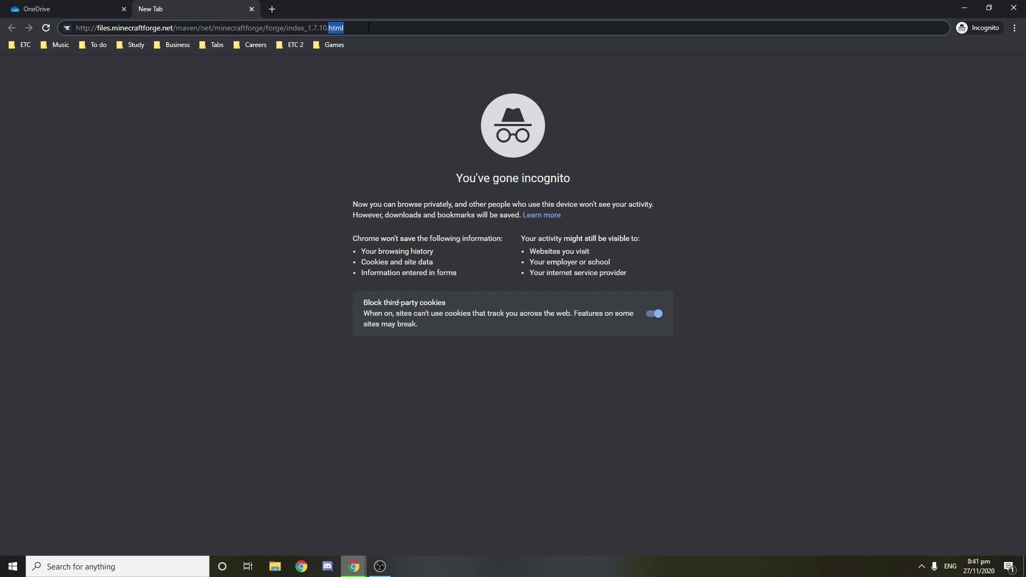
{"action": "key", "text": "Return"}
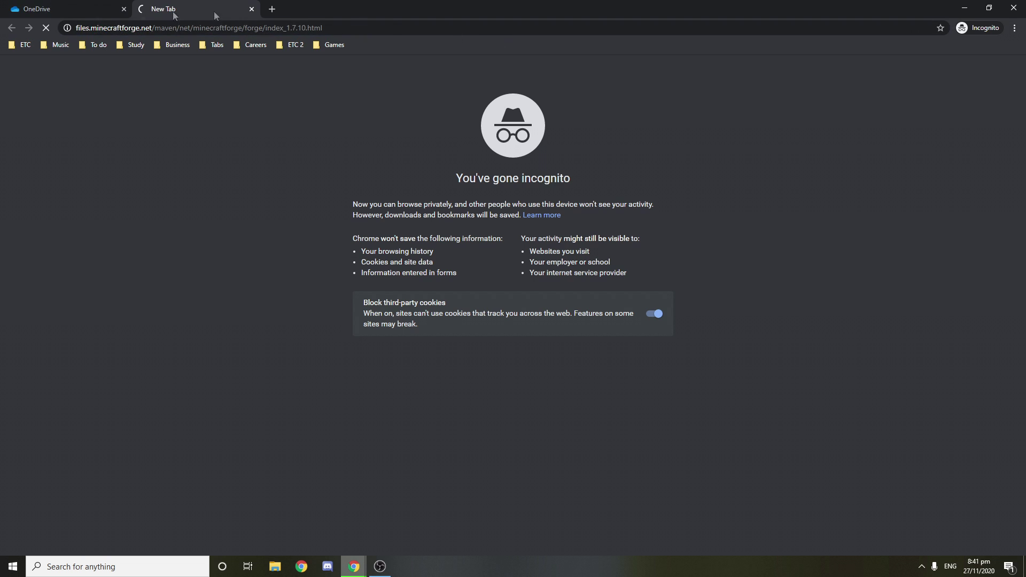
{"action": "left_click", "coordinate": [62, 7]}
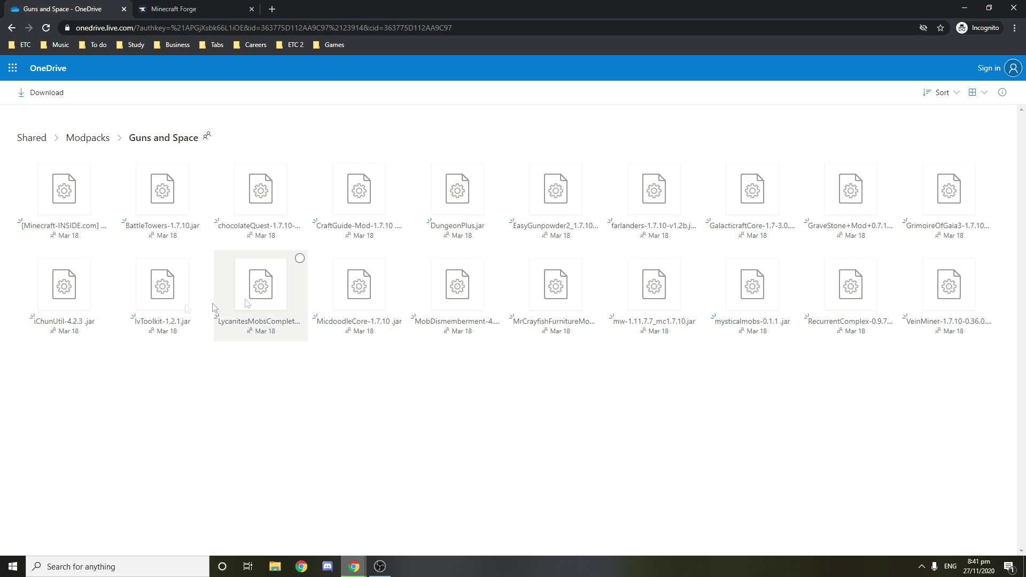
{"action": "left_click", "coordinate": [46, 99]}
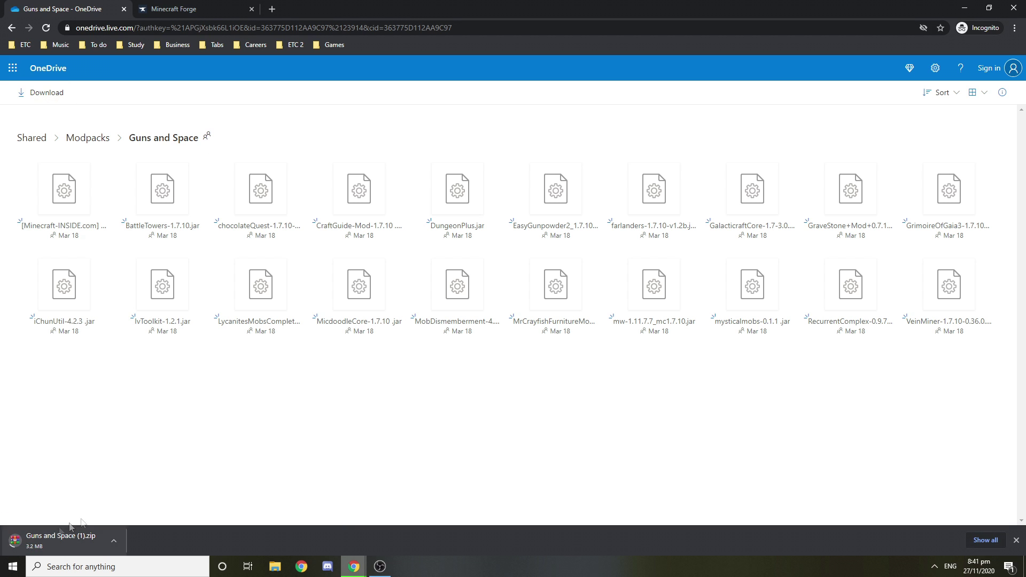
Step: Accept the Forge site's privacy notice and skip the ad to download the 1.7.10 installer
{"action": "left_click", "coordinate": [165, 8]}
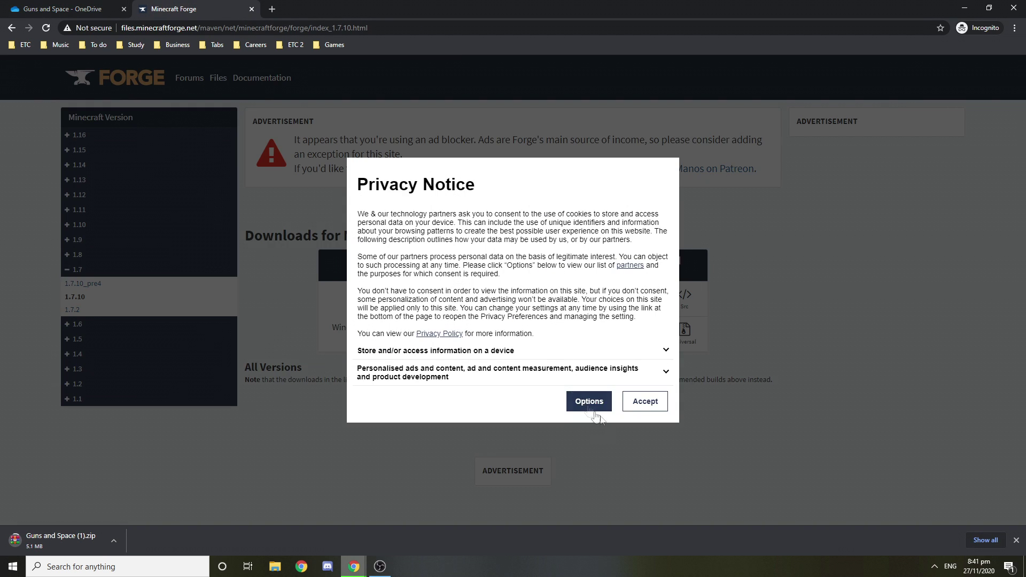
{"action": "left_click", "coordinate": [645, 404]}
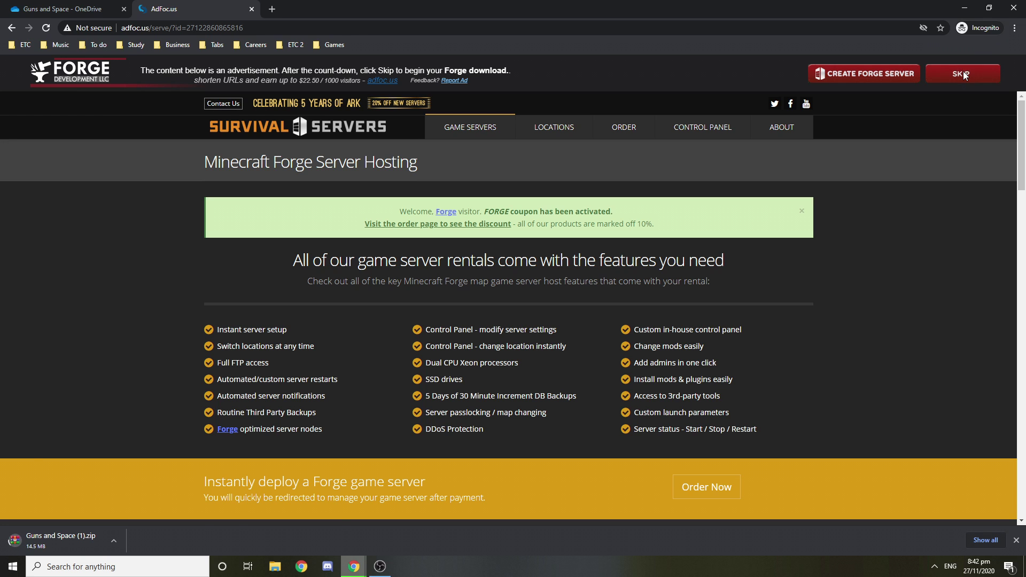
{"action": "left_click", "coordinate": [963, 71]}
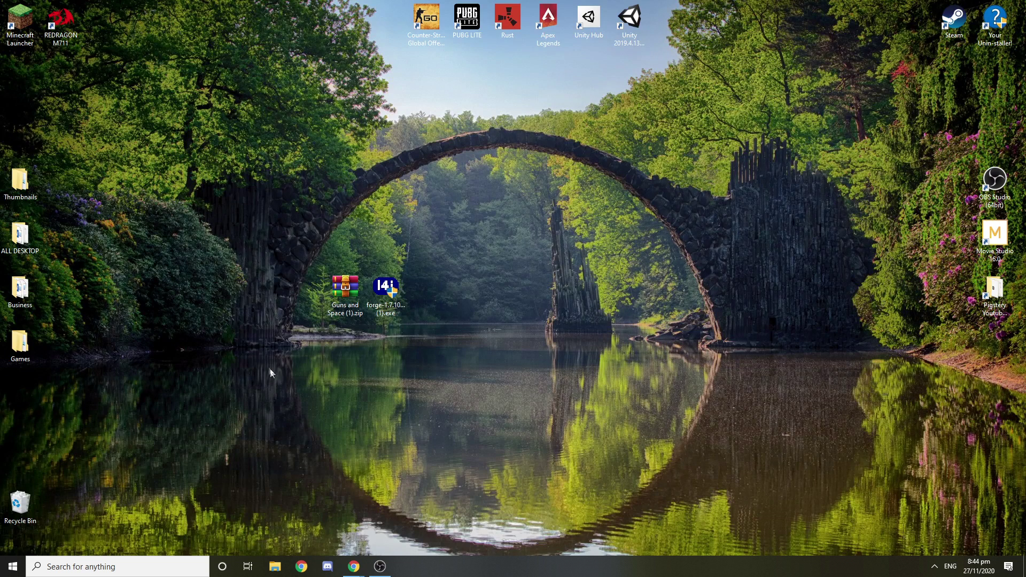
Step: Move the downloaded files aside on the desktop and install the Forge 10.13.4.1558-1.7.10 client
{"action": "left_click_drag", "start_coordinate": [327, 236], "coordinate": [395, 353]}
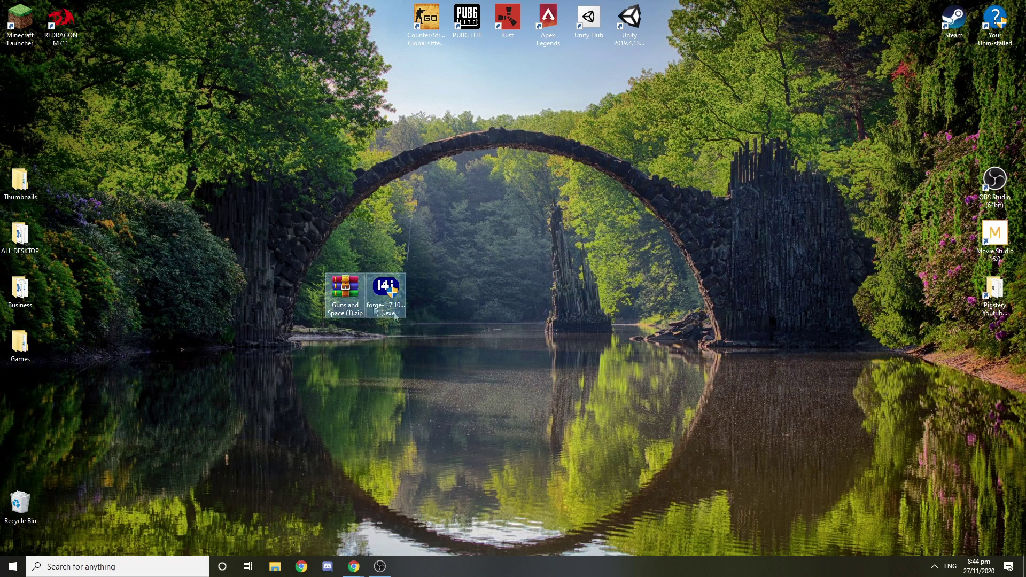
{"action": "left_click_drag", "start_coordinate": [332, 292], "coordinate": [414, 292]}
{"action": "left_click", "coordinate": [369, 248]}
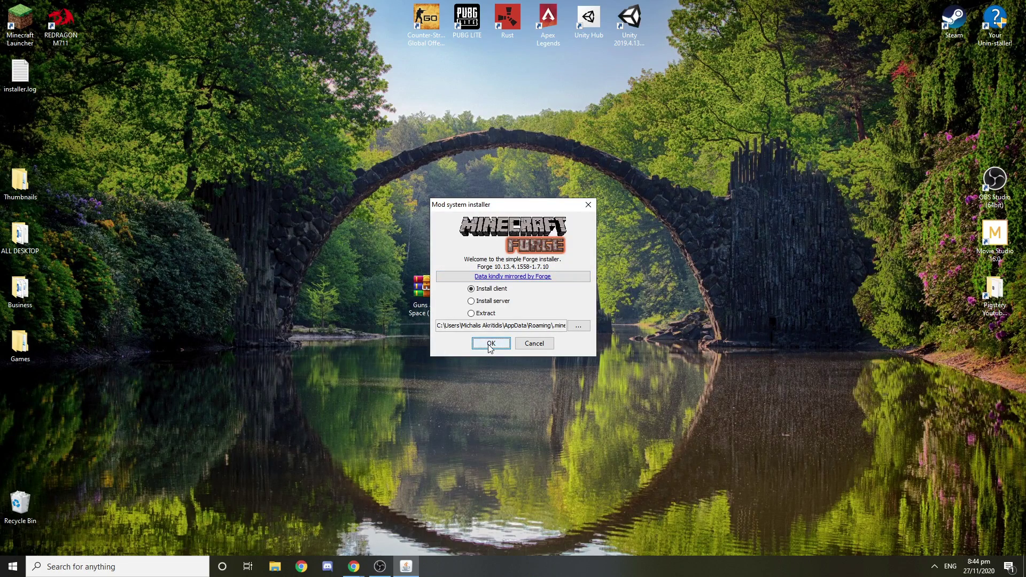
{"action": "left_click", "coordinate": [490, 345]}
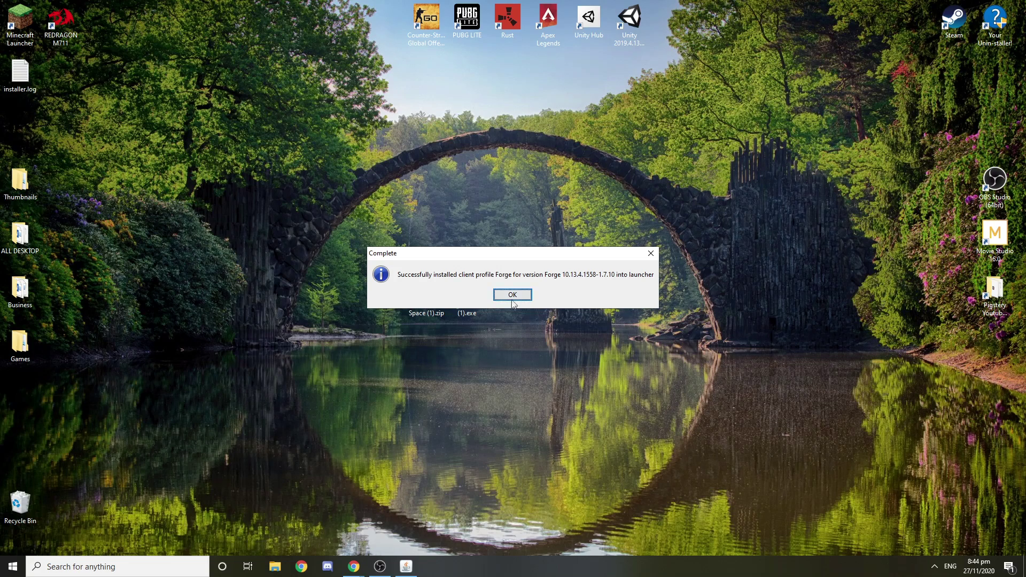
{"action": "left_click", "coordinate": [513, 295]}
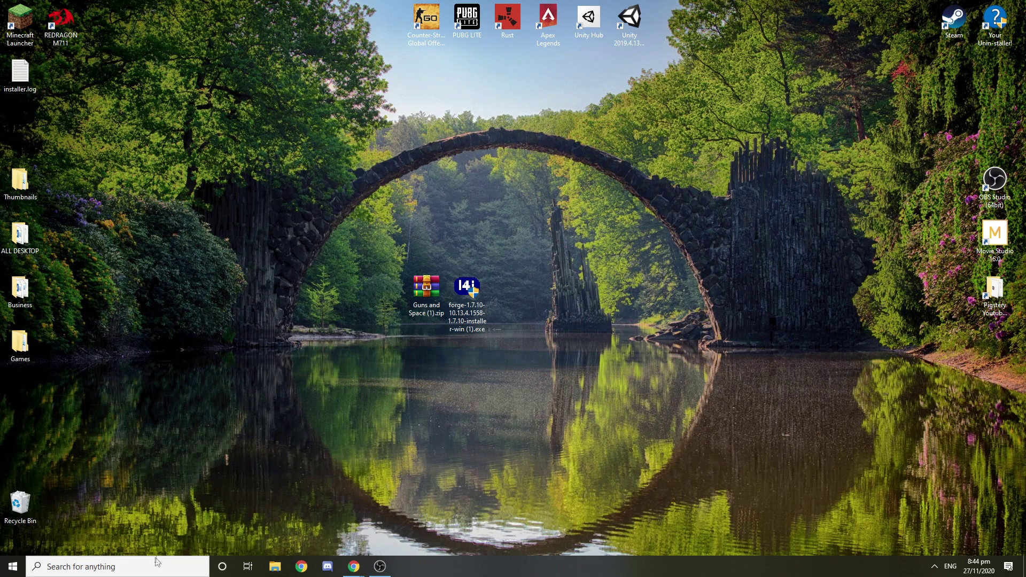
Step: Launch Minecraft from the launcher using the Forge installation
{"action": "double_click", "coordinate": [24, 37]}
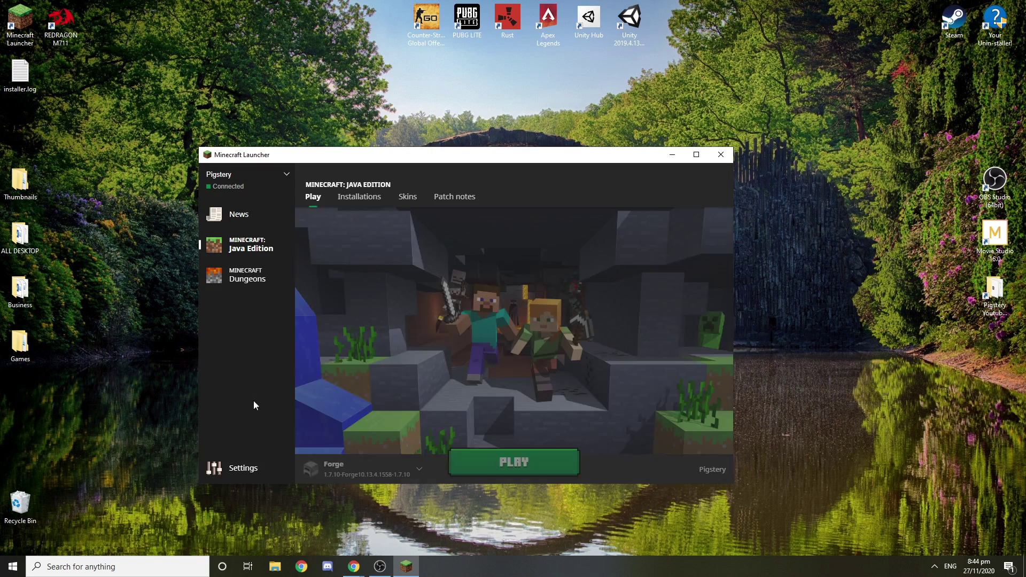
{"action": "left_click", "coordinate": [349, 472]}
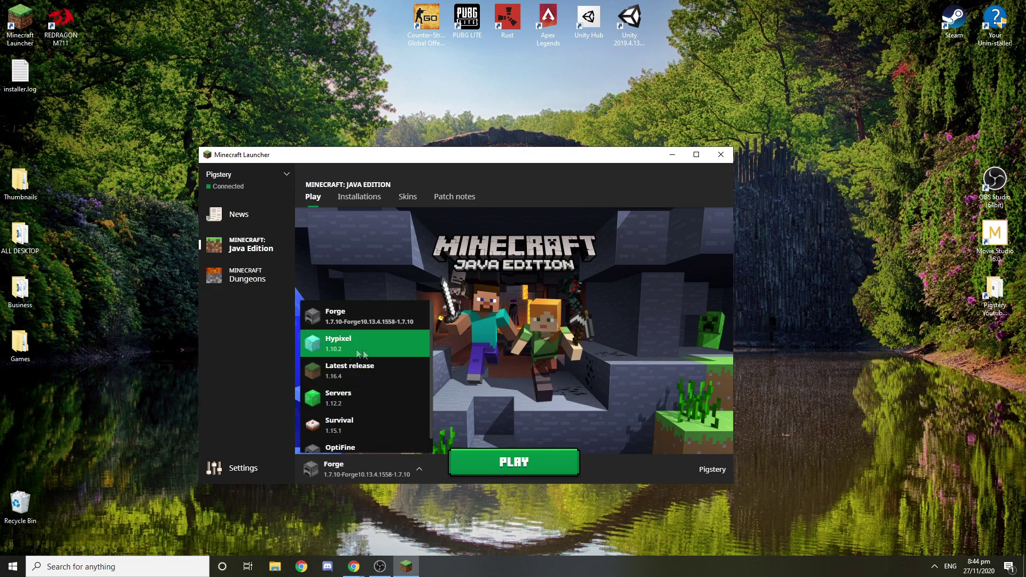
{"action": "left_click", "coordinate": [354, 317]}
{"action": "left_click", "coordinate": [508, 463]}
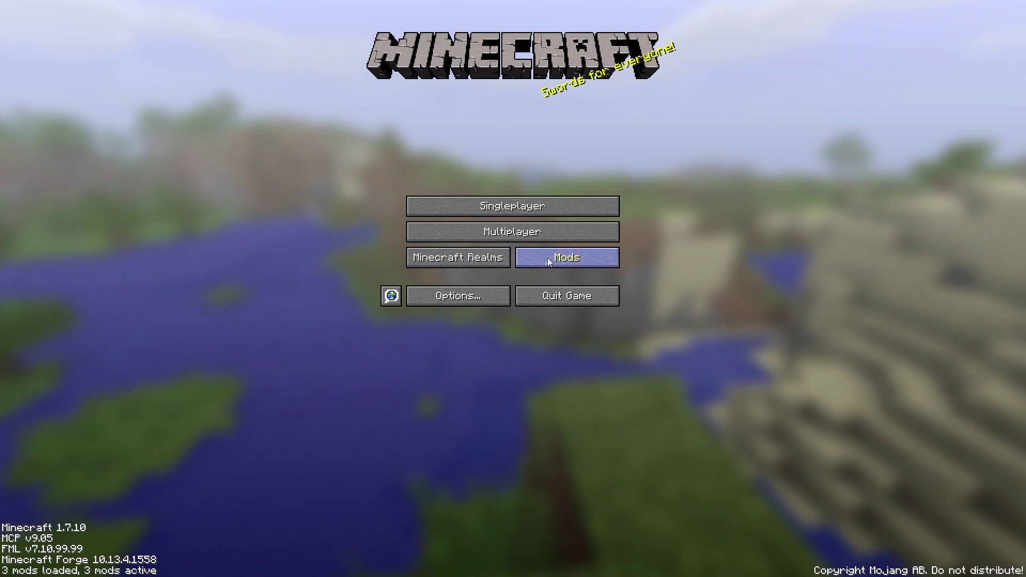
Step: Check the Mods list shows only Minecraft Coder Pack, Forge Mod Loader and Minecraft Forge
{"action": "left_click", "coordinate": [547, 258]}
{"action": "left_click", "coordinate": [77, 246]}
{"action": "left_click", "coordinate": [75, 270]}
{"action": "left_click", "coordinate": [77, 319]}
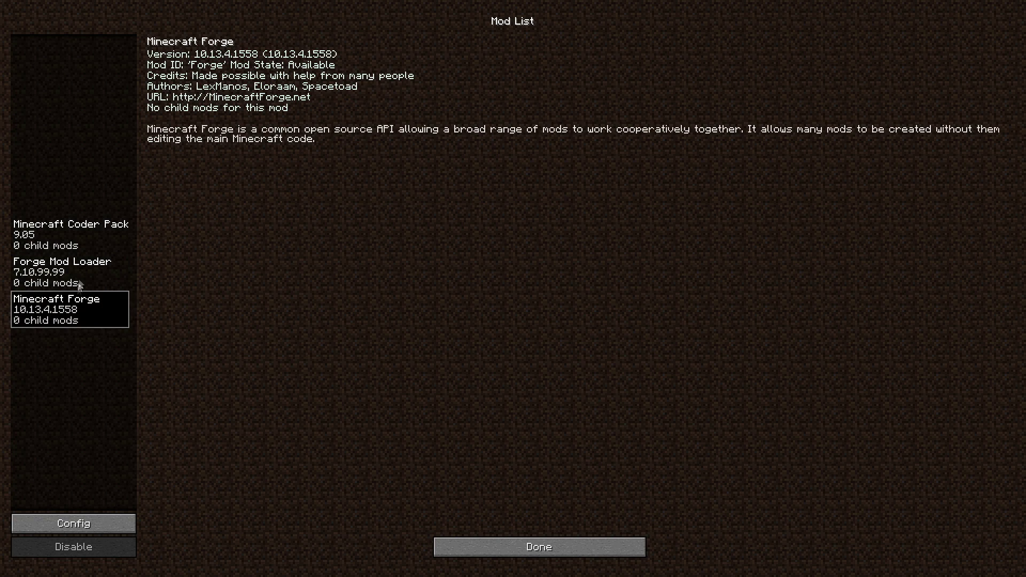
{"action": "left_click", "coordinate": [75, 237]}
{"action": "left_click", "coordinate": [75, 315]}
{"action": "left_click", "coordinate": [75, 270]}
{"action": "left_click", "coordinate": [75, 238]}
{"action": "left_click", "coordinate": [81, 315]}
{"action": "left_click", "coordinate": [76, 271]}
{"action": "left_click", "coordinate": [75, 237]}
{"action": "left_click", "coordinate": [76, 271]}
{"action": "left_click", "coordinate": [81, 319]}
{"action": "left_click", "coordinate": [553, 553]}
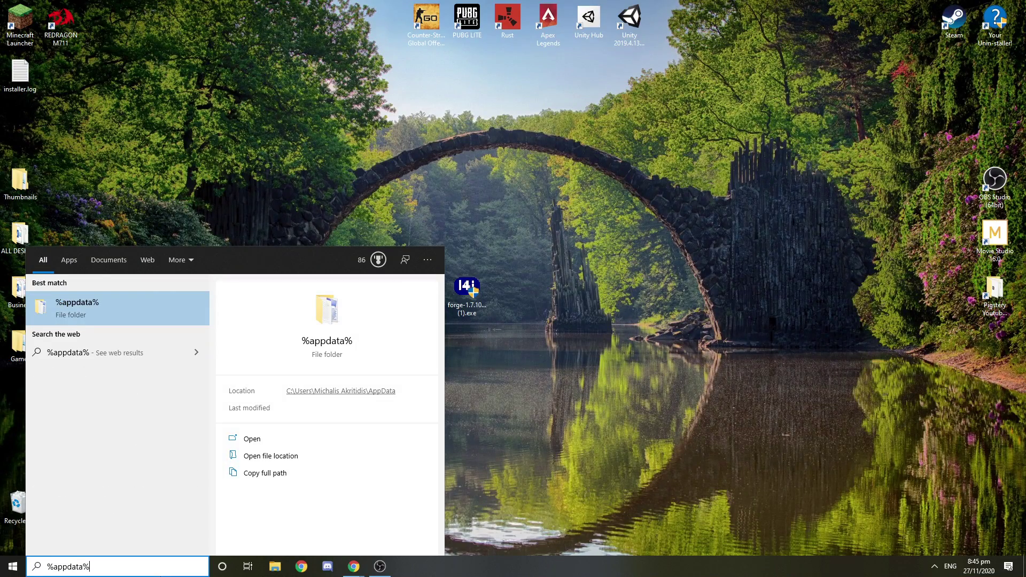
Step: Go from %appdata% into .minecraft\mods and place that window at the lower right
{"action": "key", "text": "Return"}
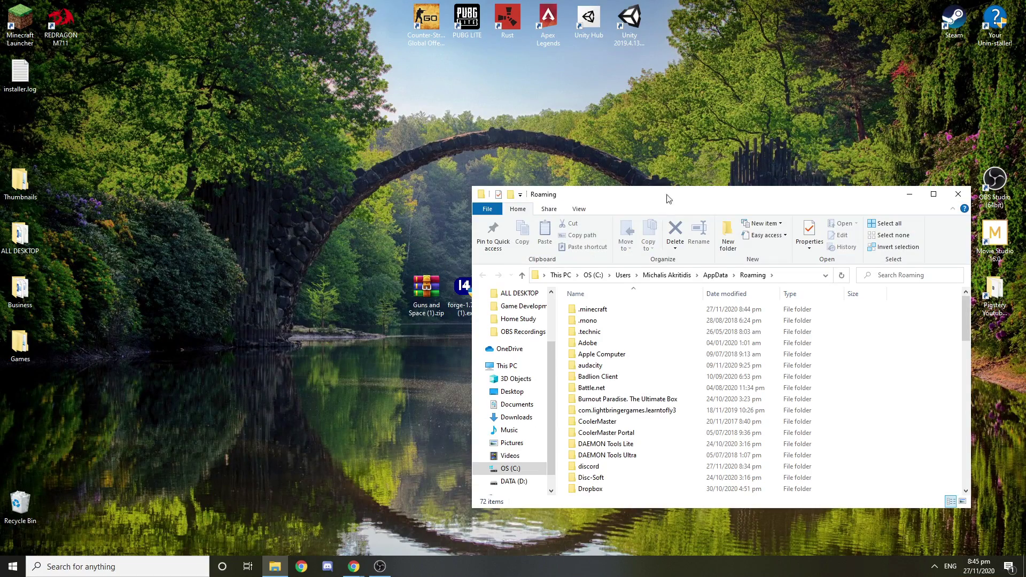
{"action": "left_click_drag", "start_coordinate": [660, 203], "coordinate": [366, 173]}
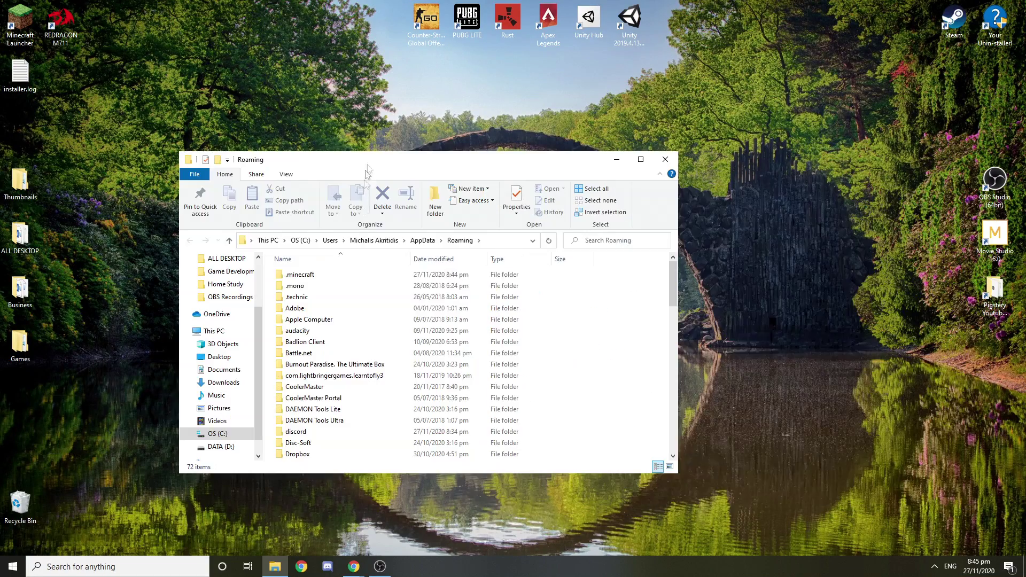
{"action": "double_click", "coordinate": [344, 277]}
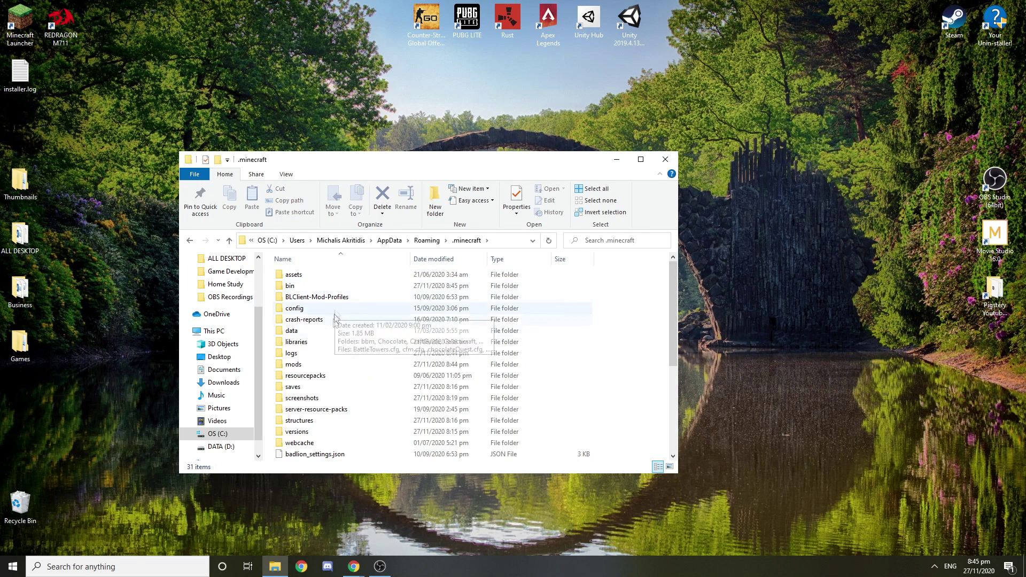
{"action": "right_click", "coordinate": [268, 366]}
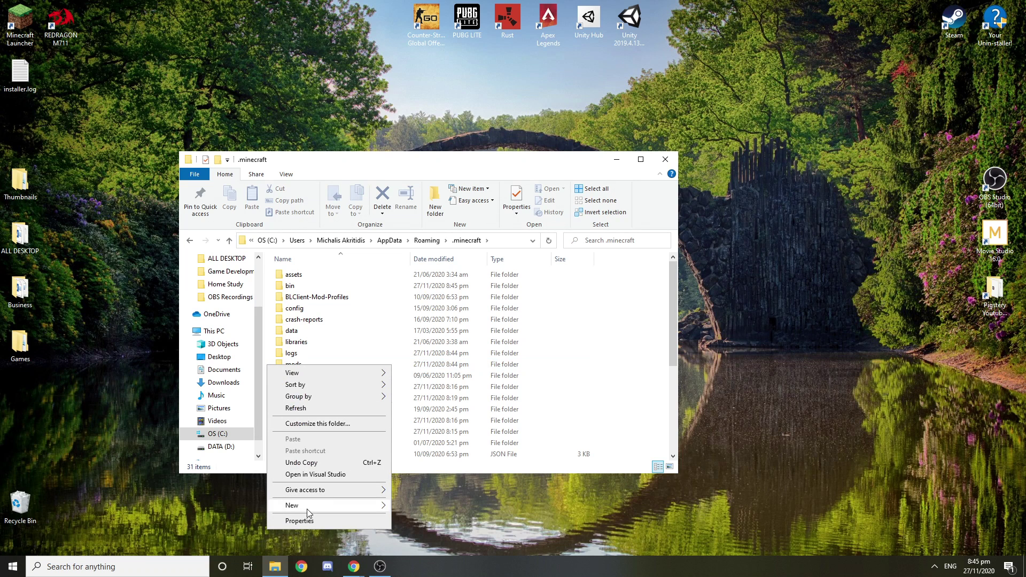
{"action": "left_click", "coordinate": [279, 343]}
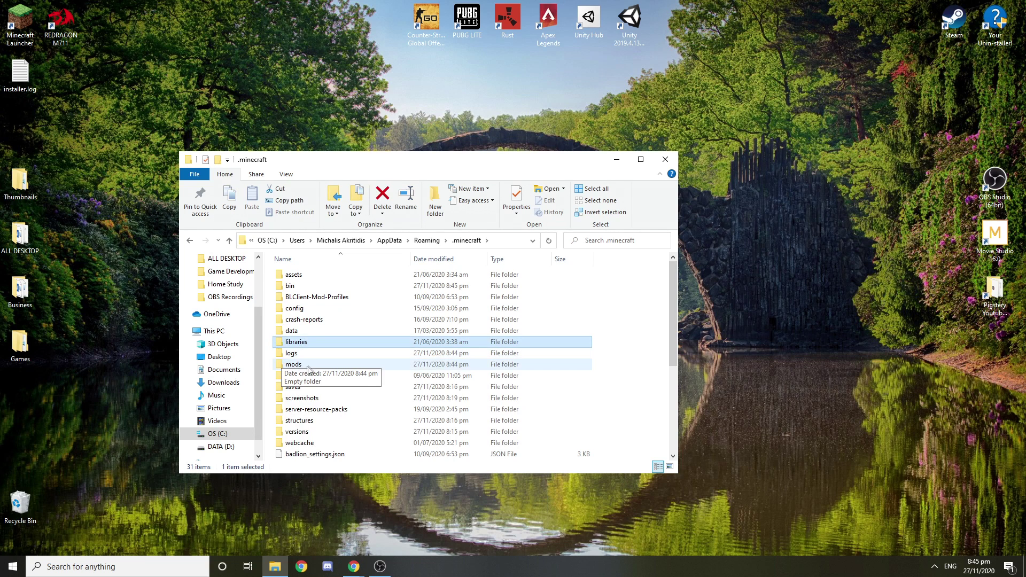
{"action": "double_click", "coordinate": [294, 365]}
{"action": "left_click_drag", "start_coordinate": [346, 167], "coordinate": [675, 210]}
{"action": "double_click", "coordinate": [430, 292]}
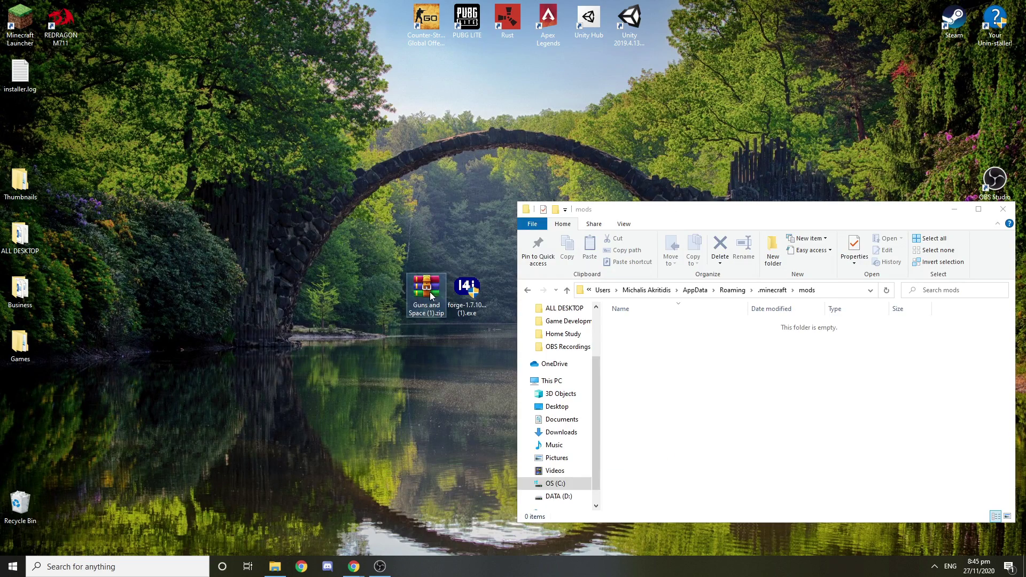
Step: Extract all 20 jar files from Guns and Space (1).zip into the mods folder, then close WinRAR
{"action": "left_click_drag", "start_coordinate": [554, 141], "coordinate": [324, 130]}
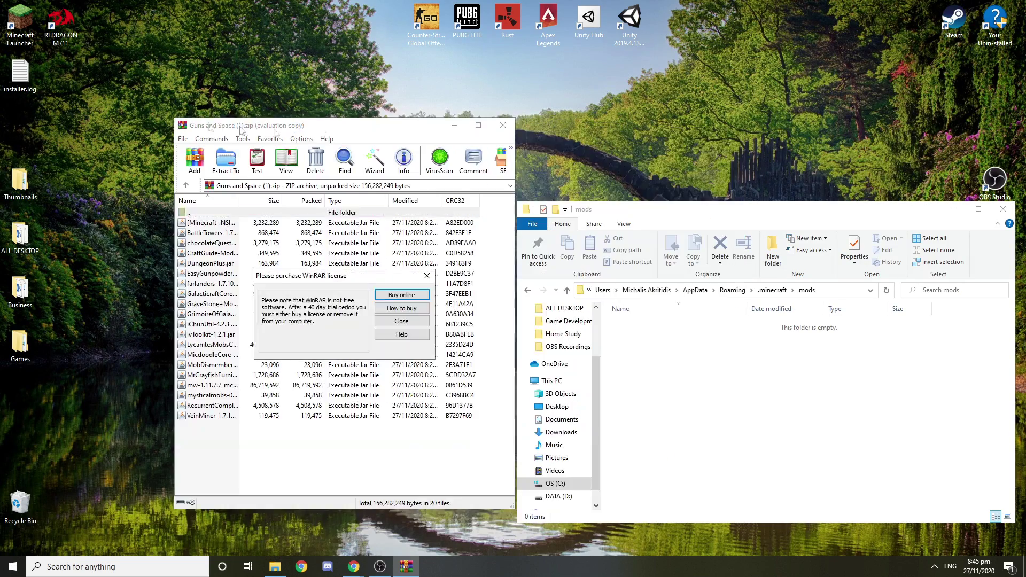
{"action": "left_click", "coordinate": [426, 275]}
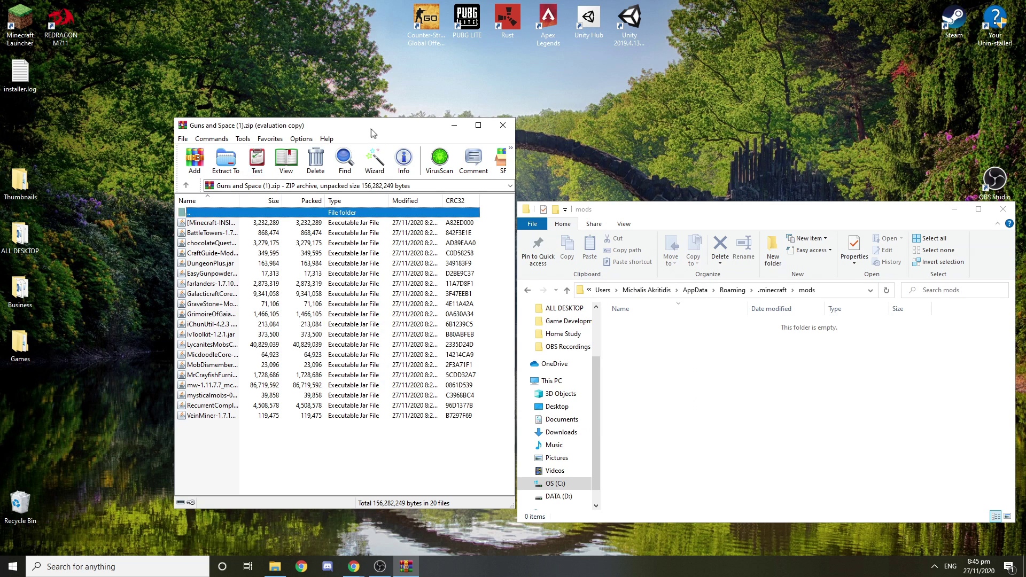
{"action": "left_click_drag", "start_coordinate": [374, 128], "coordinate": [330, 121]}
{"action": "left_click_drag", "start_coordinate": [185, 444], "coordinate": [168, 218]}
{"action": "right_click", "coordinate": [168, 218]}
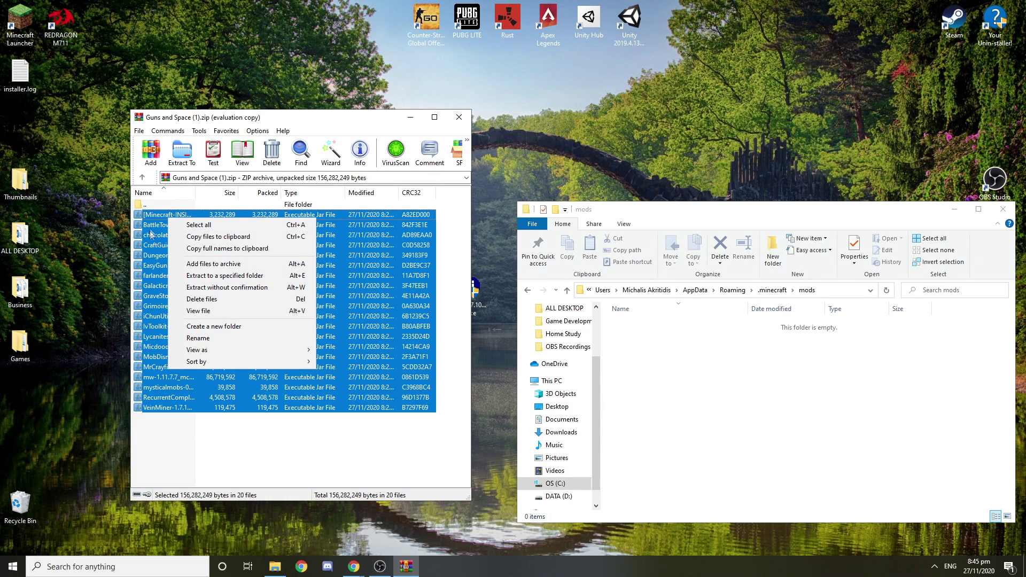
{"action": "left_click_drag", "start_coordinate": [154, 227], "coordinate": [652, 374]}
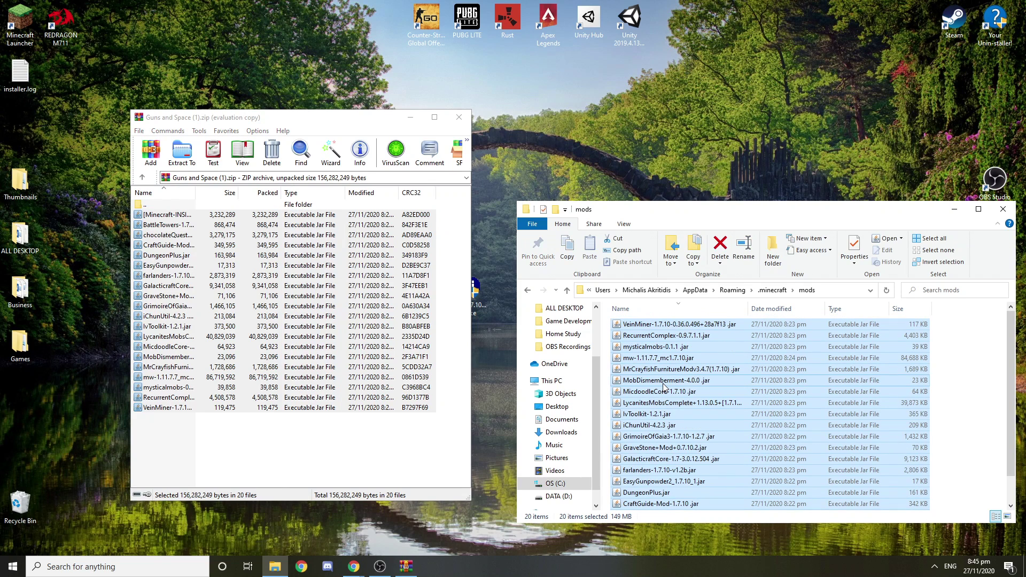
{"action": "left_click", "coordinate": [961, 362]}
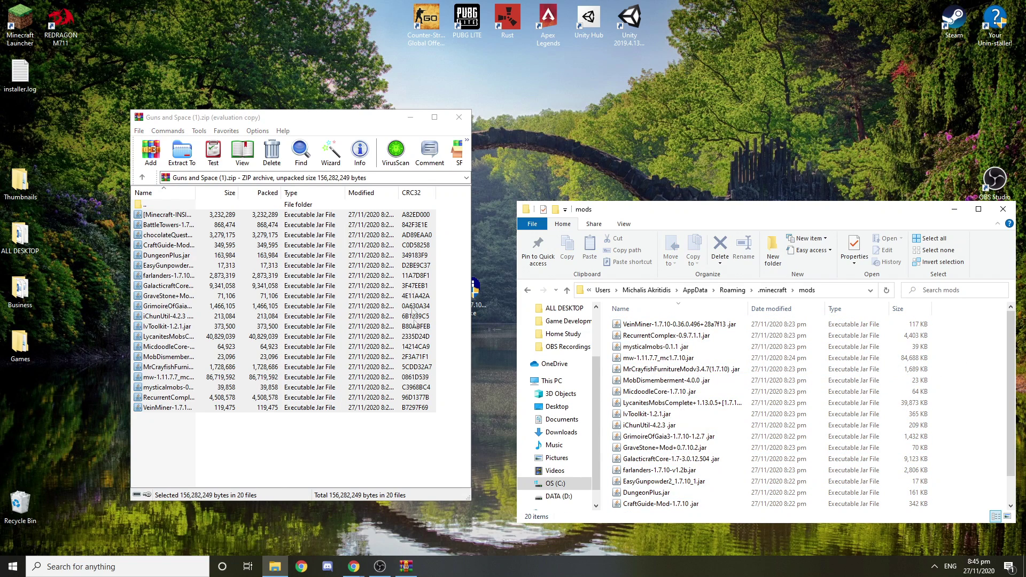
{"action": "left_click", "coordinate": [459, 118]}
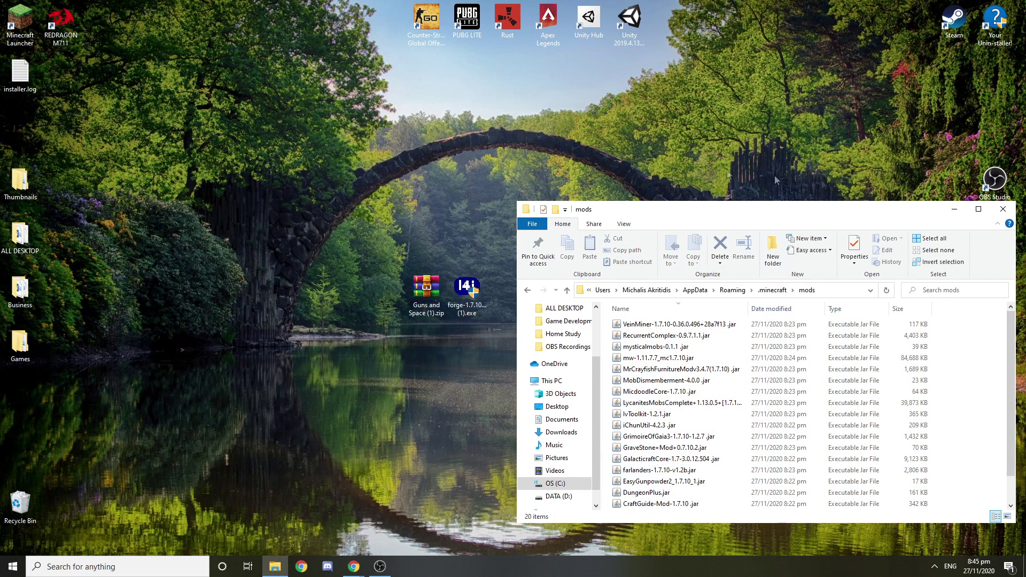
Step: Reopen the Minecraft Launcher and play with the Forge 1.7.10 installation
{"action": "left_click", "coordinate": [1004, 210]}
{"action": "double_click", "coordinate": [20, 24]}
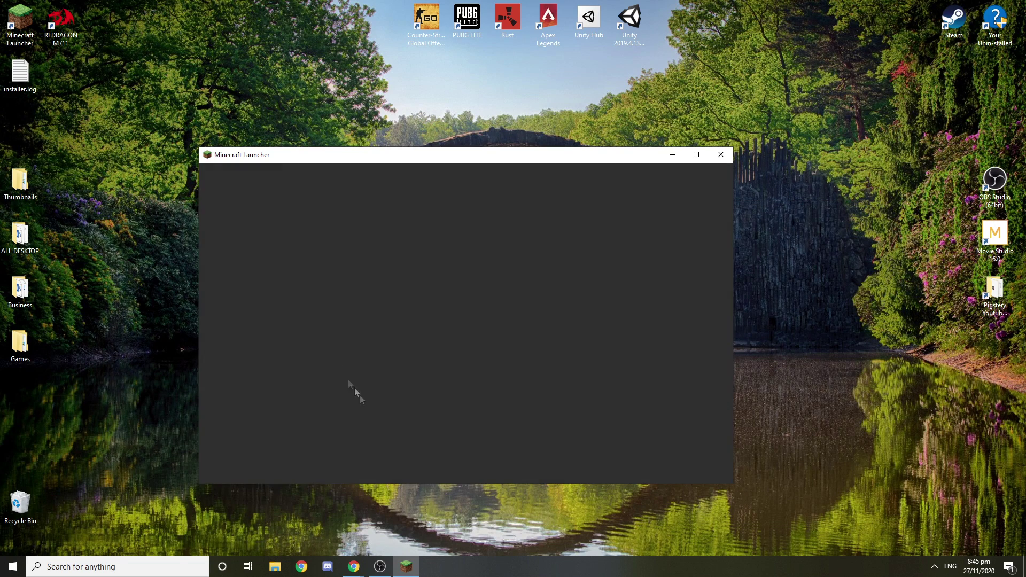
{"action": "left_click", "coordinate": [382, 473]}
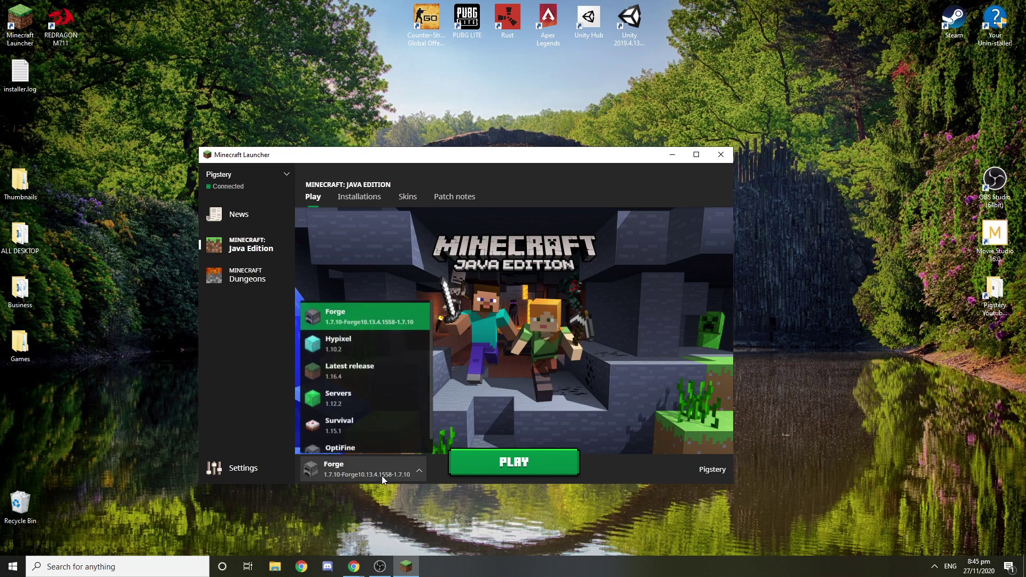
{"action": "left_click", "coordinate": [317, 472]}
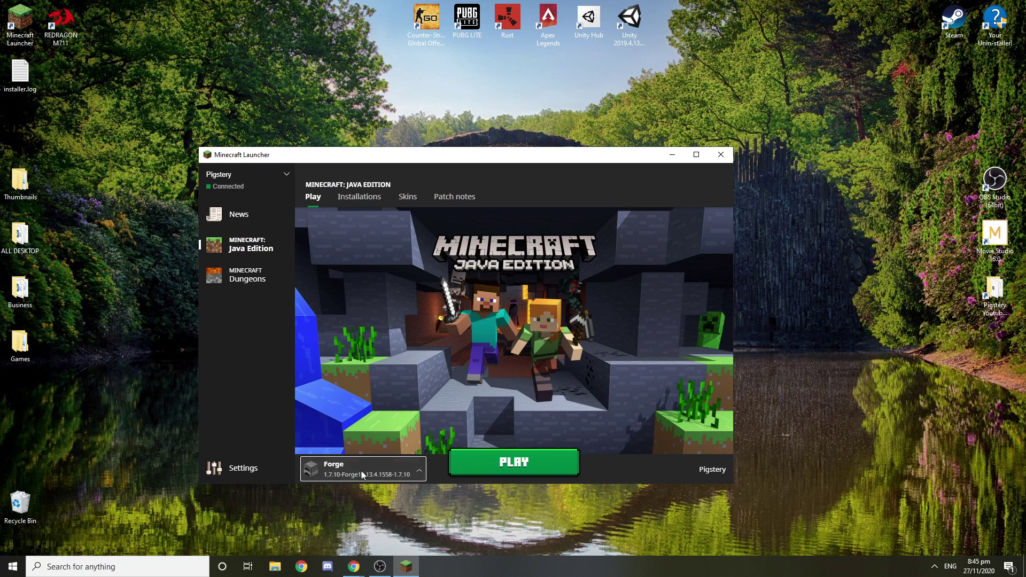
{"action": "left_click", "coordinate": [486, 465]}
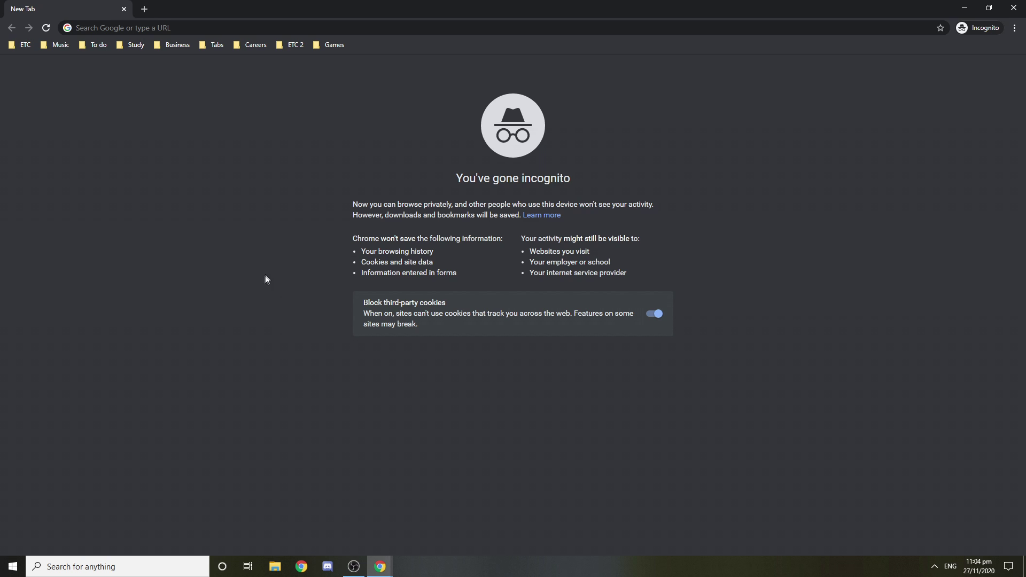
Step: Search Google for 'nitrado' and open the nitrado.net site
{"action": "left_click", "coordinate": [384, 26]}
{"action": "type", "text": "nitrado"}
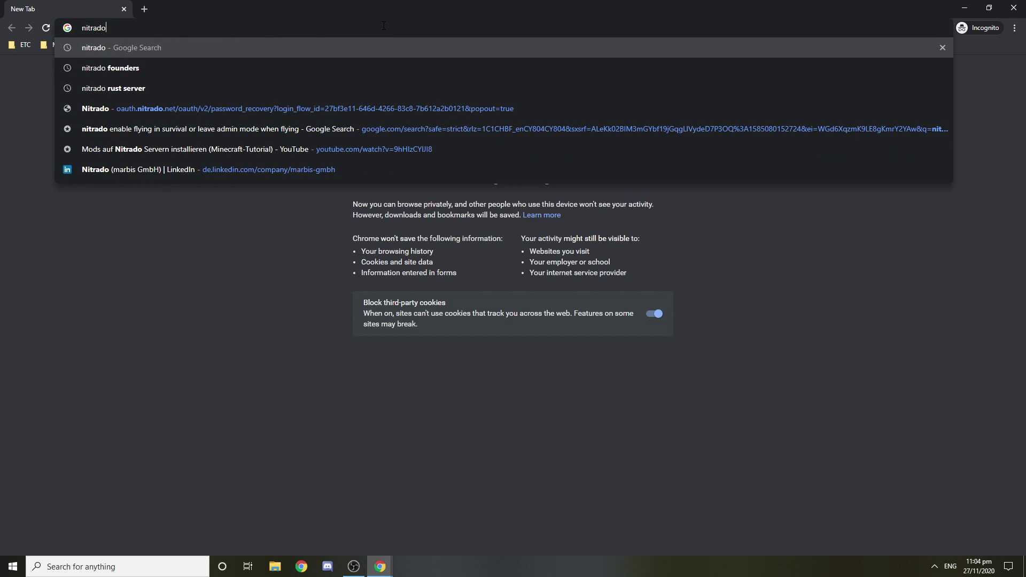
{"action": "key", "text": "Return"}
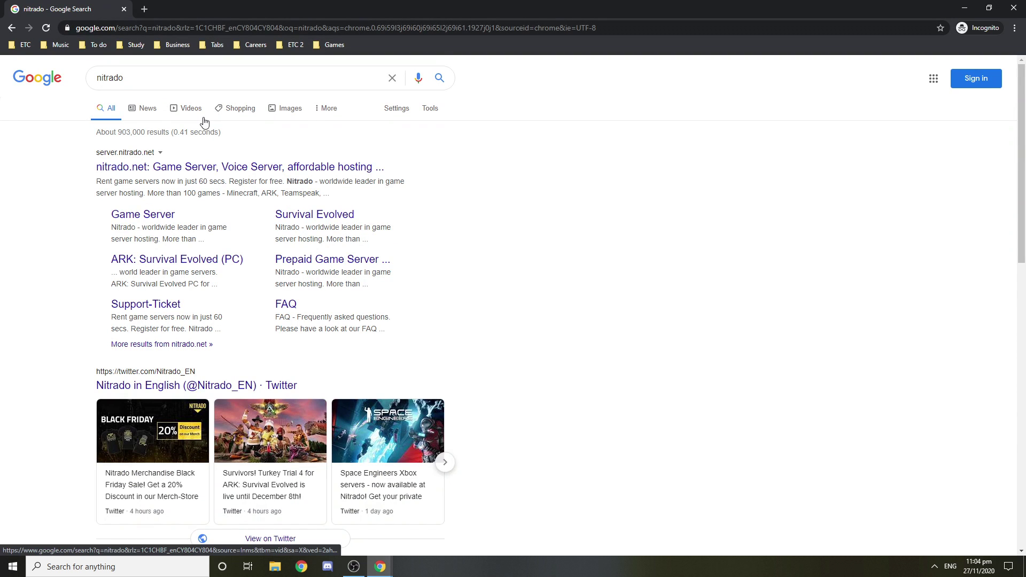
{"action": "left_click", "coordinate": [138, 173]}
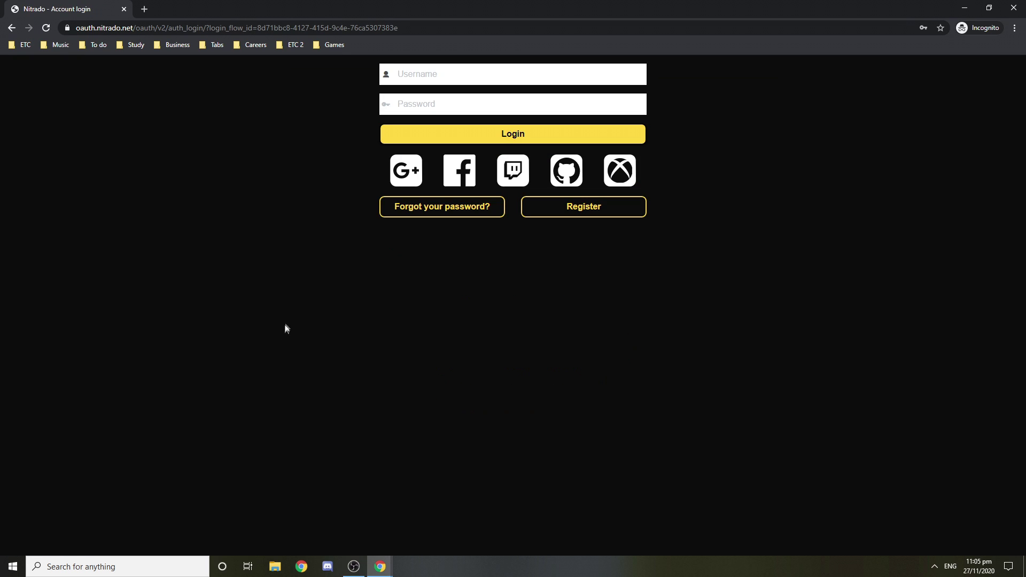
Step: Log in to Nitrado with the account username and password
{"action": "left_click", "coordinate": [449, 75]}
{"action": "left_click", "coordinate": [437, 103]}
{"action": "type", "text": "*"}
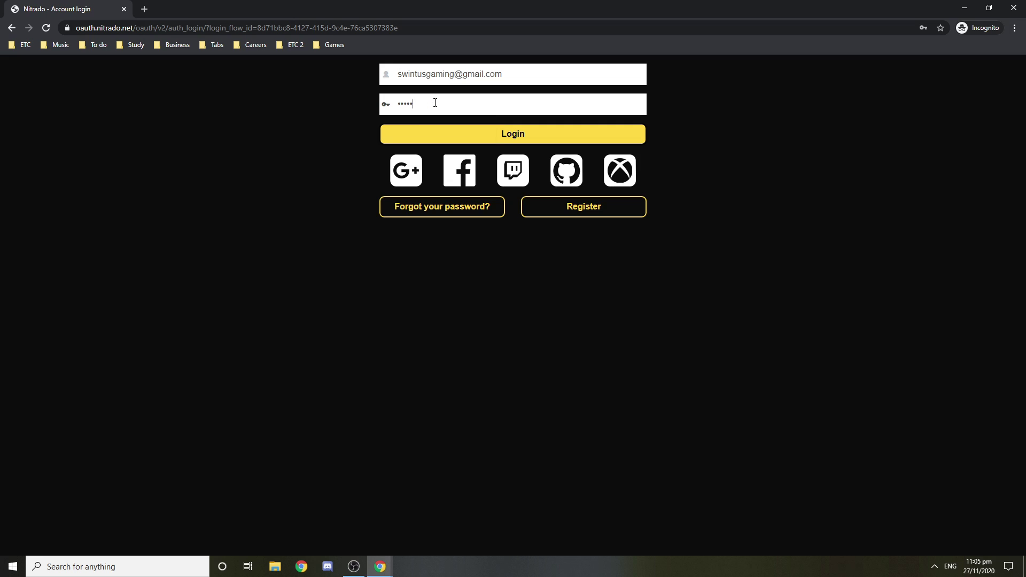
{"action": "key", "text": "BackSpace"}
{"action": "key", "text": "BackSpace"}
{"action": "key", "text": "BackSpace"}
{"action": "key", "text": "BackSpace"}
{"action": "type", "text": "***"}
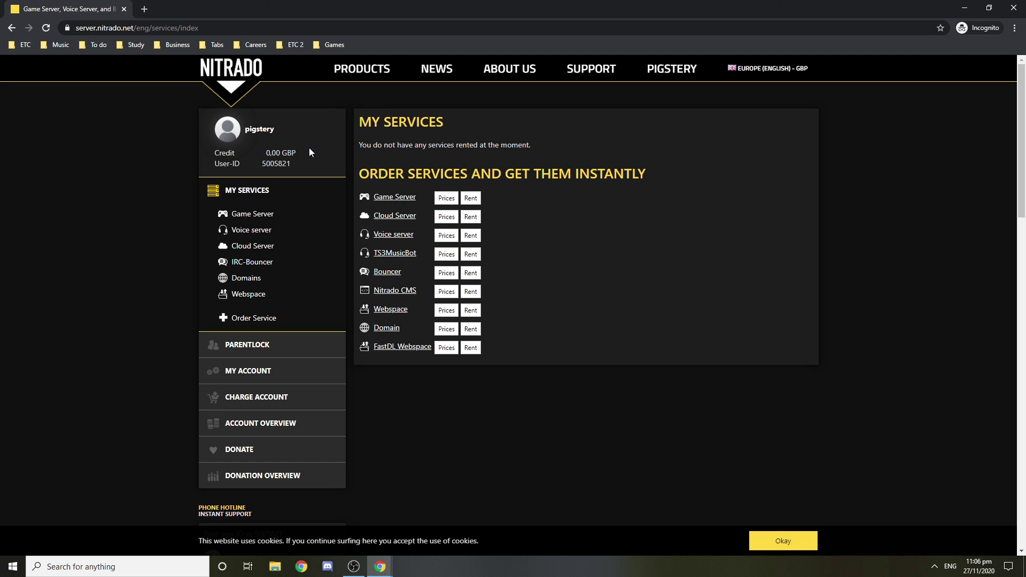
Step: Open Nitrado's Game Server product page from the Products menu
{"action": "mouse_move", "coordinate": [374, 69]}
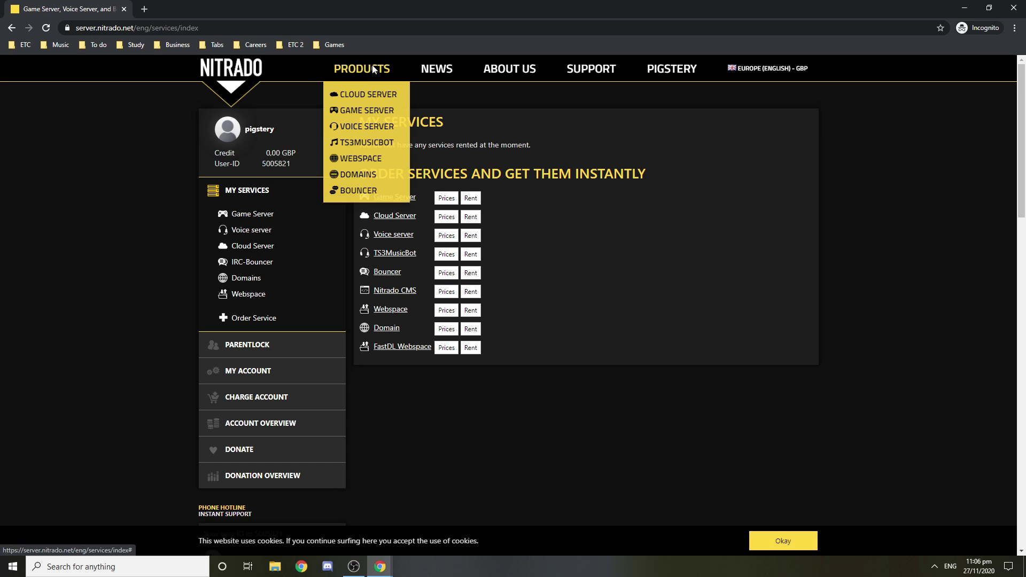
{"action": "left_click", "coordinate": [377, 110]}
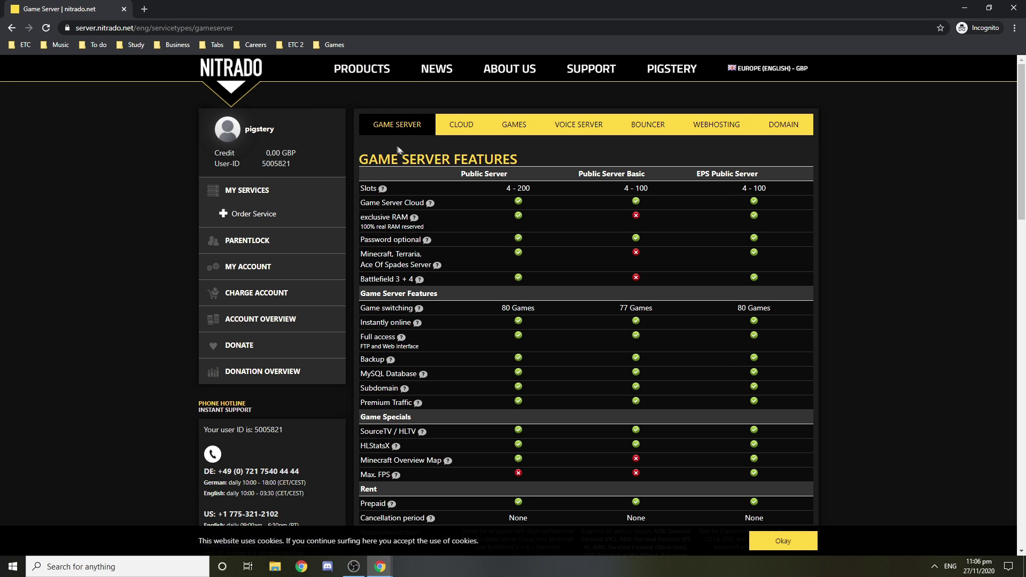
{"action": "scroll", "coordinate": [404, 152], "scroll_direction": "down", "scroll_amount": 4}
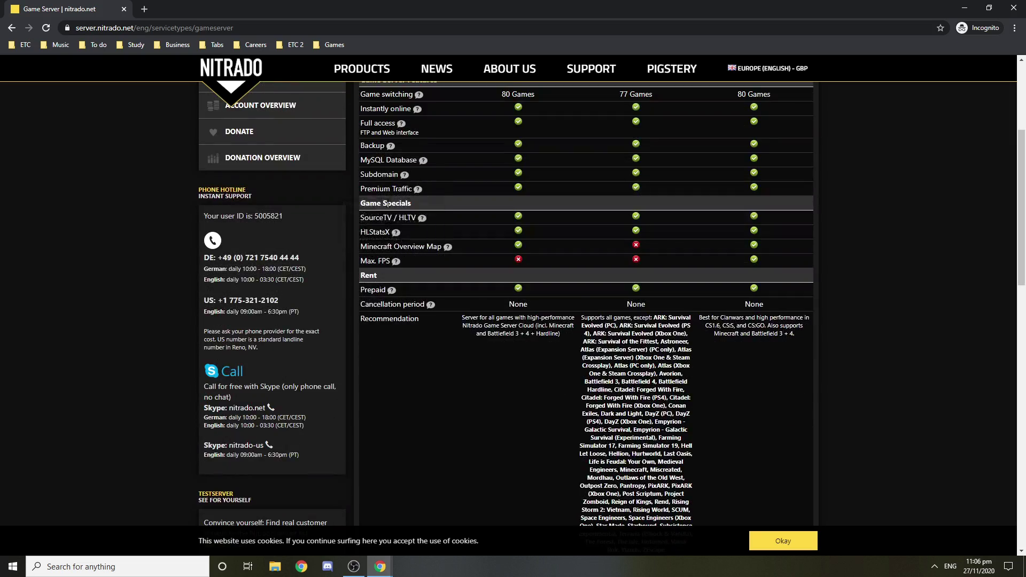
{"action": "scroll", "coordinate": [498, 182], "scroll_direction": "up", "scroll_amount": 4}
Step: Search 'nitrado minecraft server', open the offers page and start a custom server order
{"action": "left_click", "coordinate": [145, 9]}
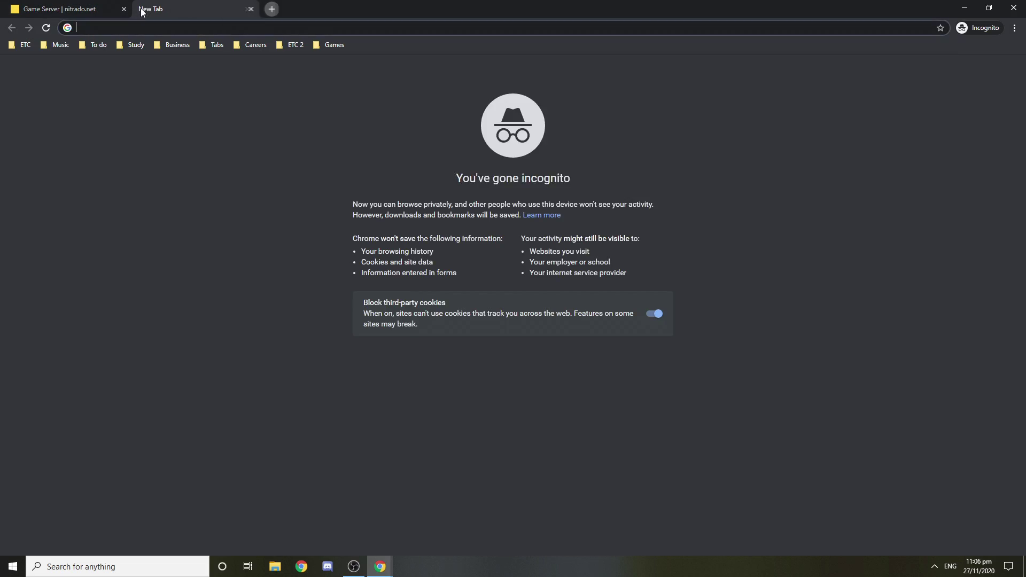
{"action": "type", "text": "nitrado minecr"}
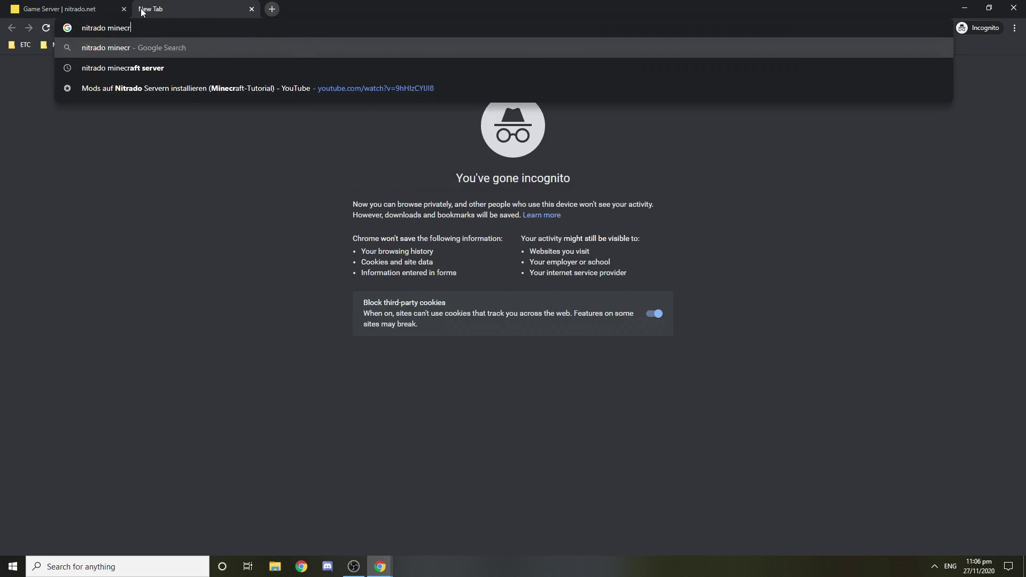
{"action": "type", "text": "aft server"}
{"action": "key", "text": "Return"}
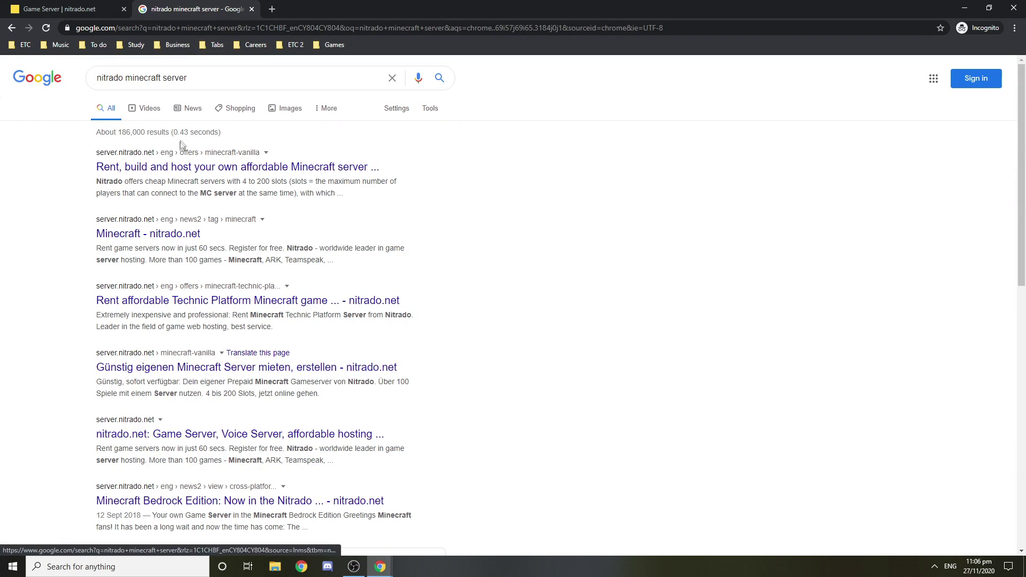
{"action": "left_click", "coordinate": [161, 167]}
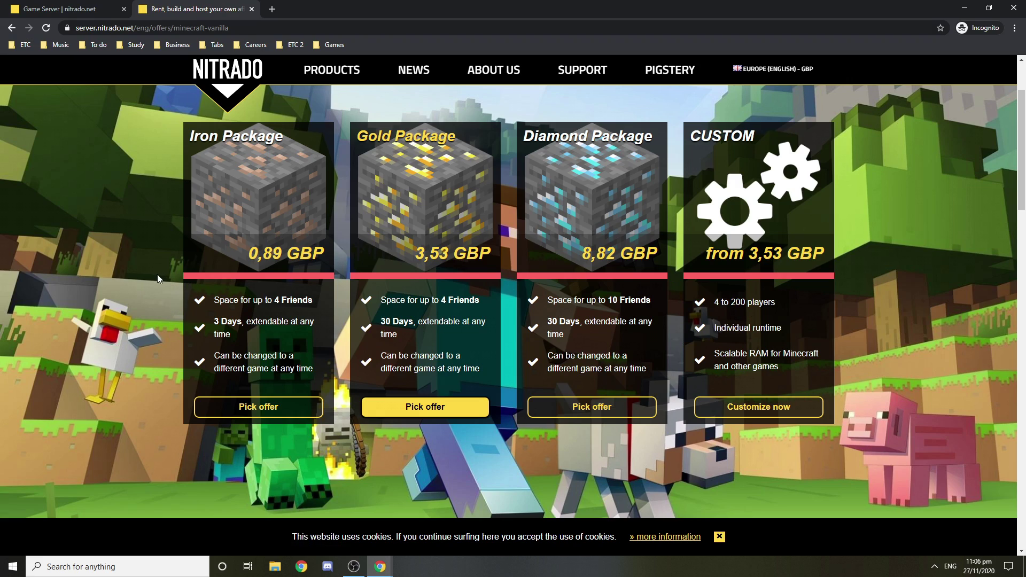
{"action": "scroll", "coordinate": [147, 278], "scroll_direction": "up", "scroll_amount": 2}
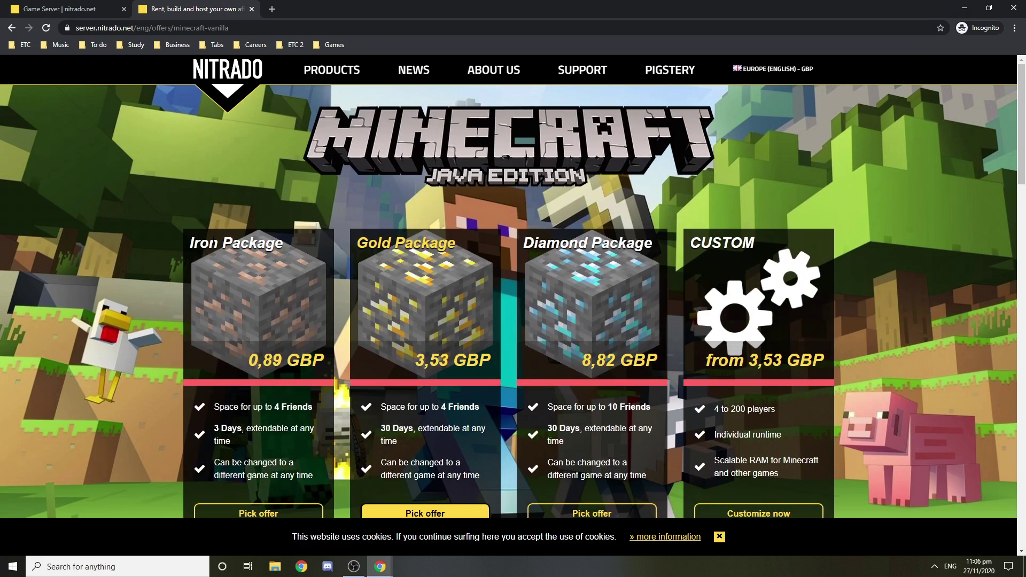
{"action": "scroll", "coordinate": [198, 266], "scroll_direction": "down", "scroll_amount": 2}
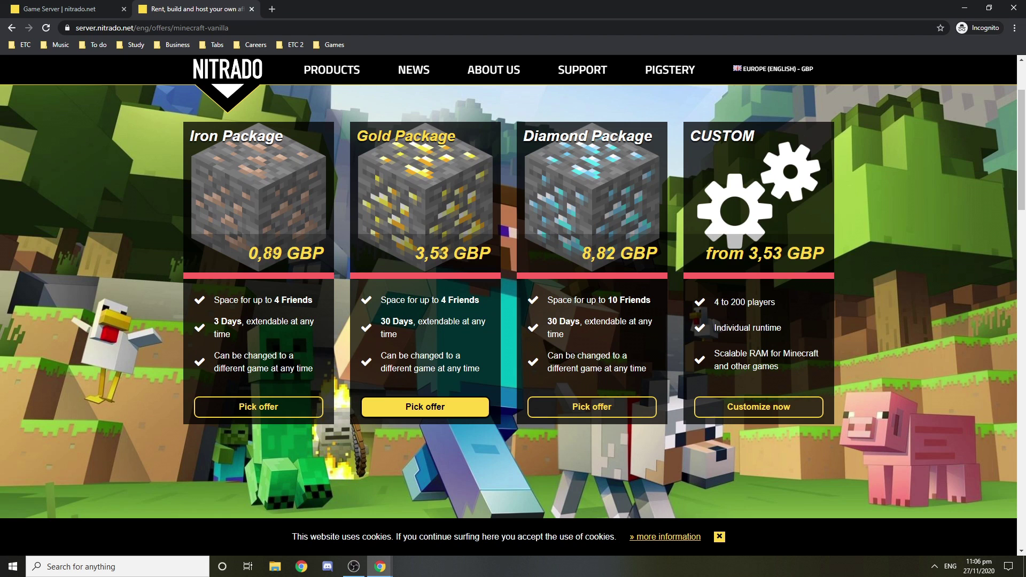
{"action": "left_click", "coordinate": [754, 408]}
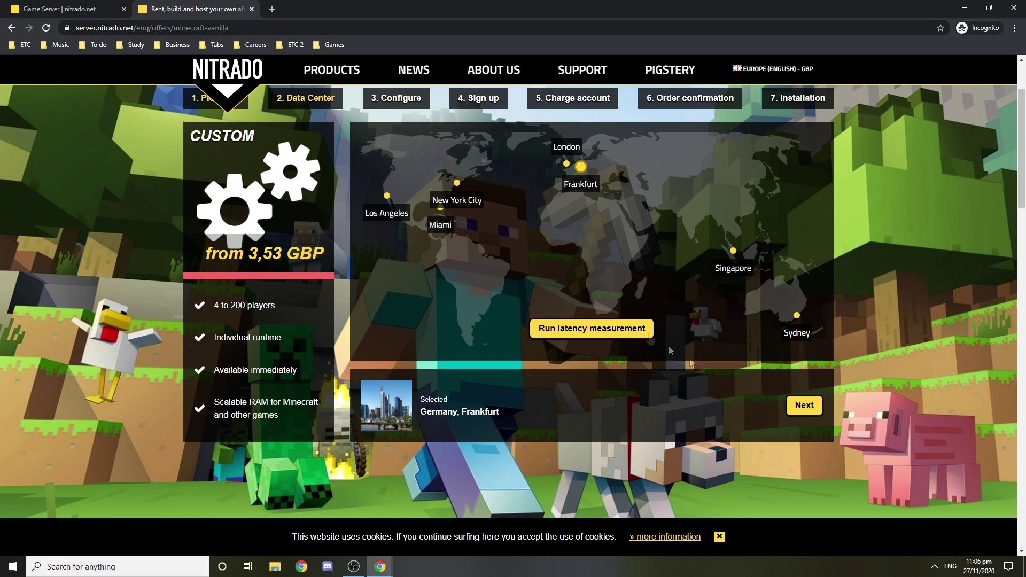
Step: Configure the Frankfurt am Main server with 1024 MB RAM and a 3-day runtime for 0.89 GBP
{"action": "left_click", "coordinate": [784, 407]}
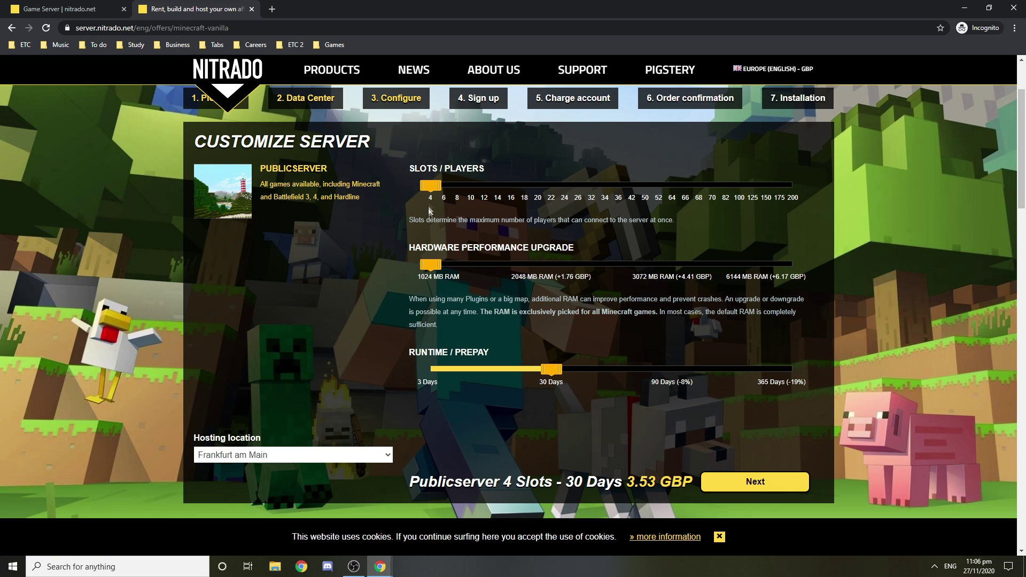
{"action": "left_click_drag", "start_coordinate": [430, 266], "coordinate": [540, 270]}
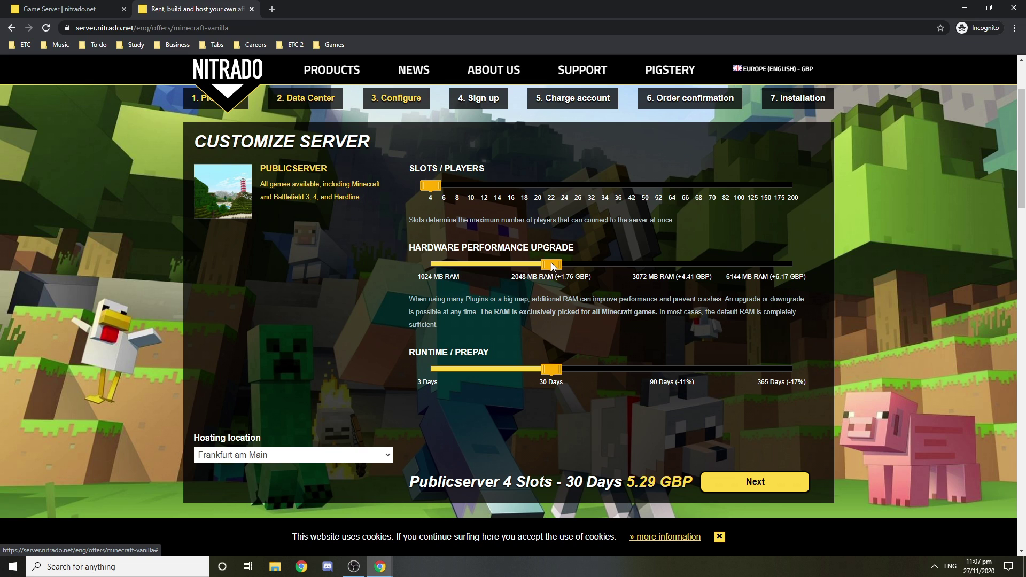
{"action": "left_click", "coordinate": [650, 270]}
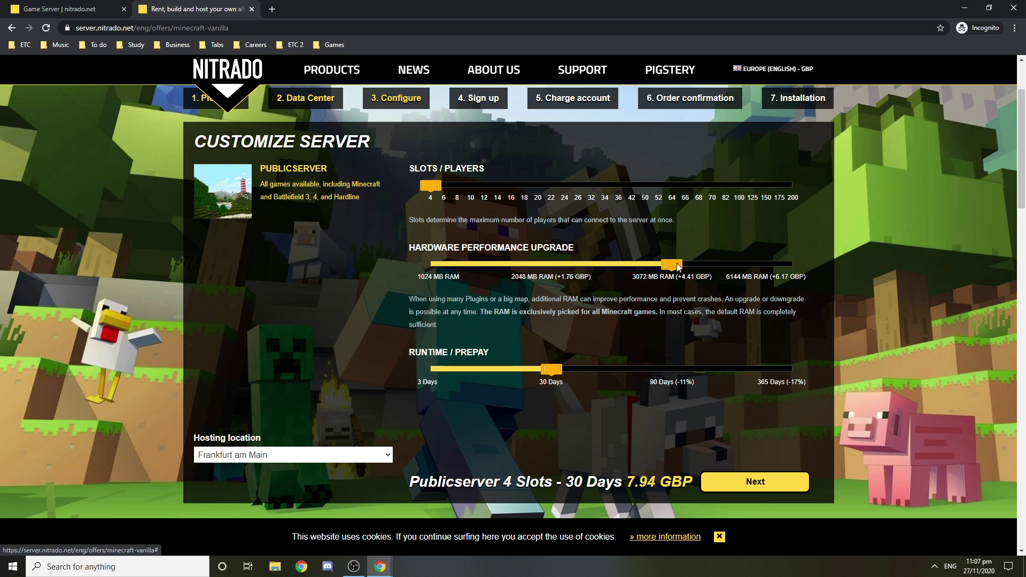
{"action": "left_click", "coordinate": [440, 266]}
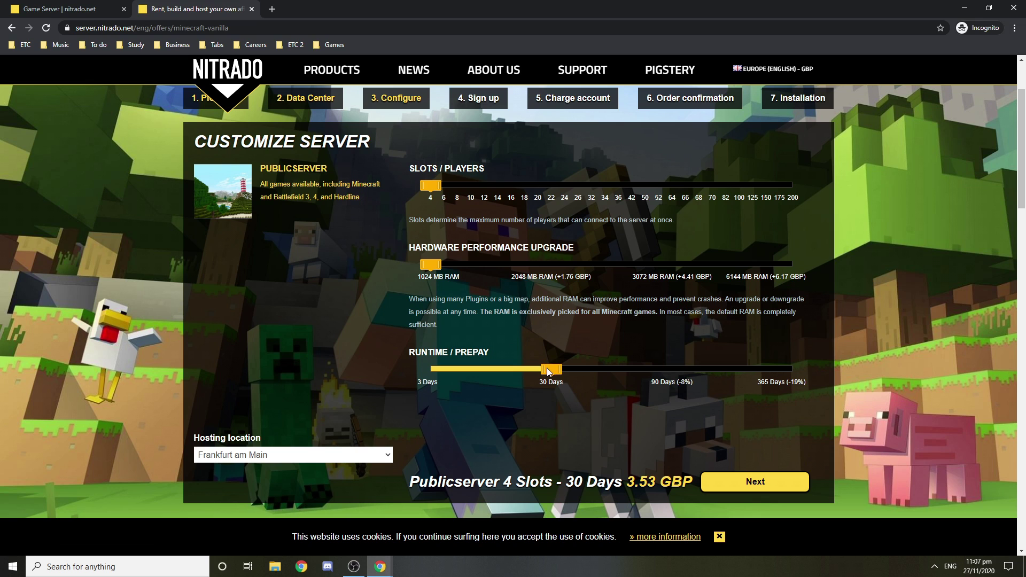
{"action": "left_click_drag", "start_coordinate": [552, 369], "coordinate": [473, 366]}
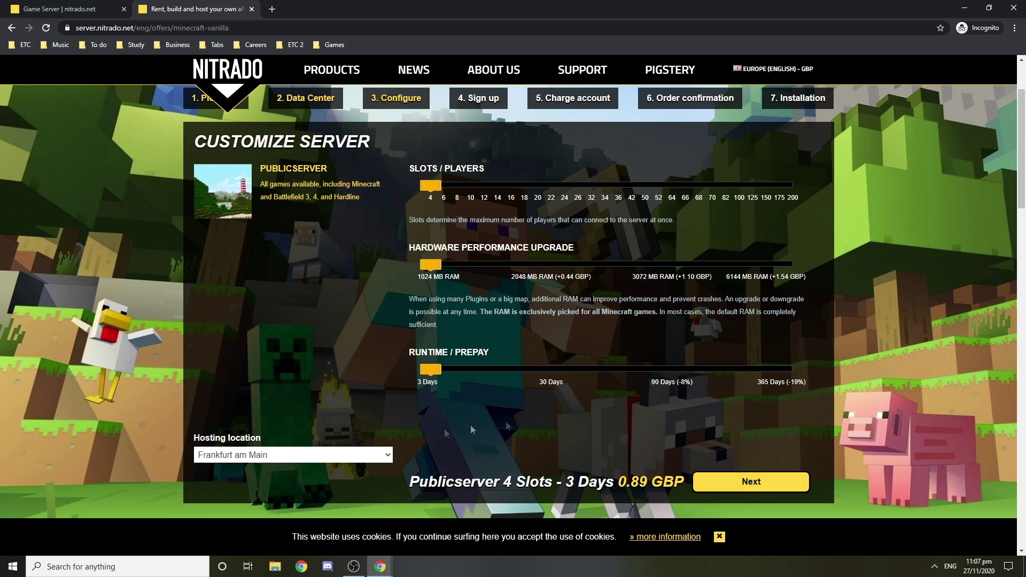
{"action": "left_click", "coordinate": [753, 481]}
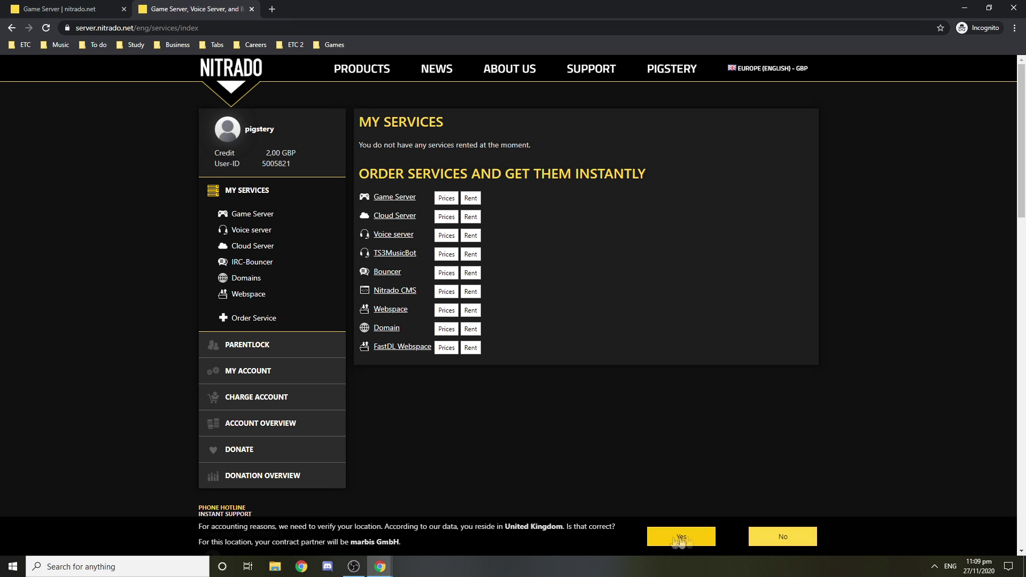
Step: Confirm the United Kingdom location and check the 2.00 GBP account credit
{"action": "left_click", "coordinate": [663, 537]}
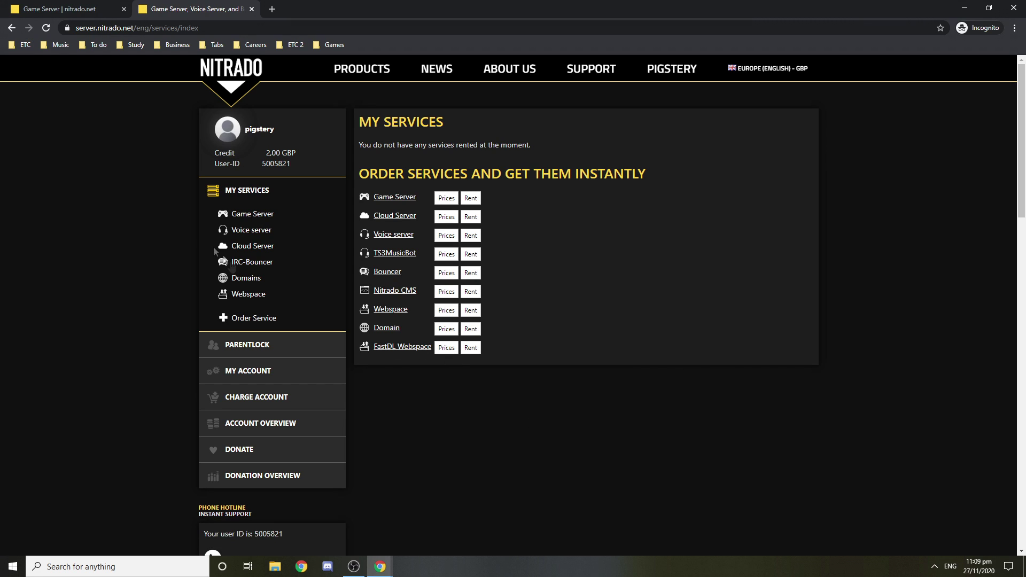
{"action": "double_click", "coordinate": [267, 152]}
{"action": "left_click", "coordinate": [312, 150]}
Step: Rent a Game Server, searching 'Minecraft' and choosing Minecraft (Vanilla) as the starting game
{"action": "left_click", "coordinate": [468, 199]}
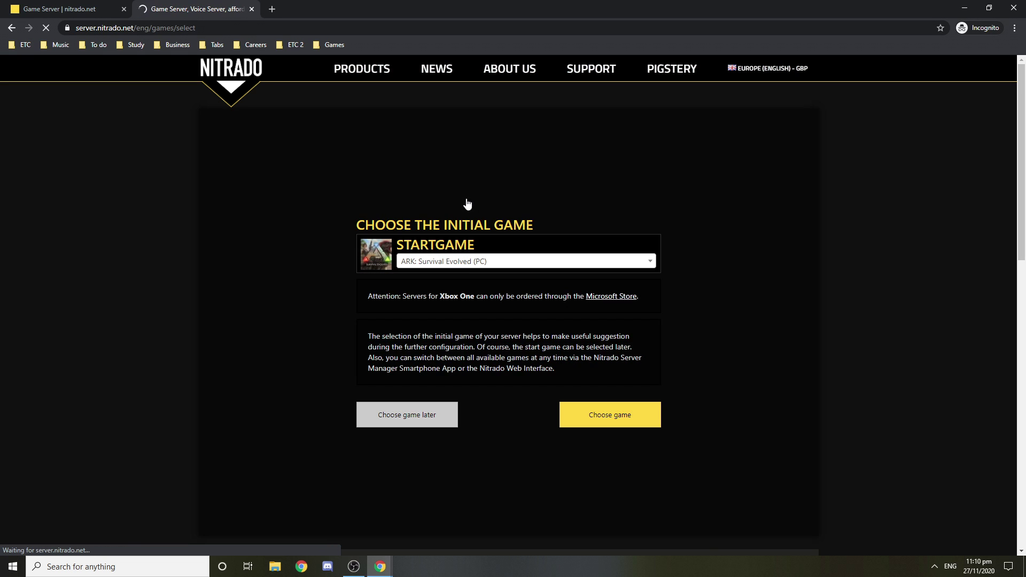
{"action": "left_click", "coordinate": [466, 262]}
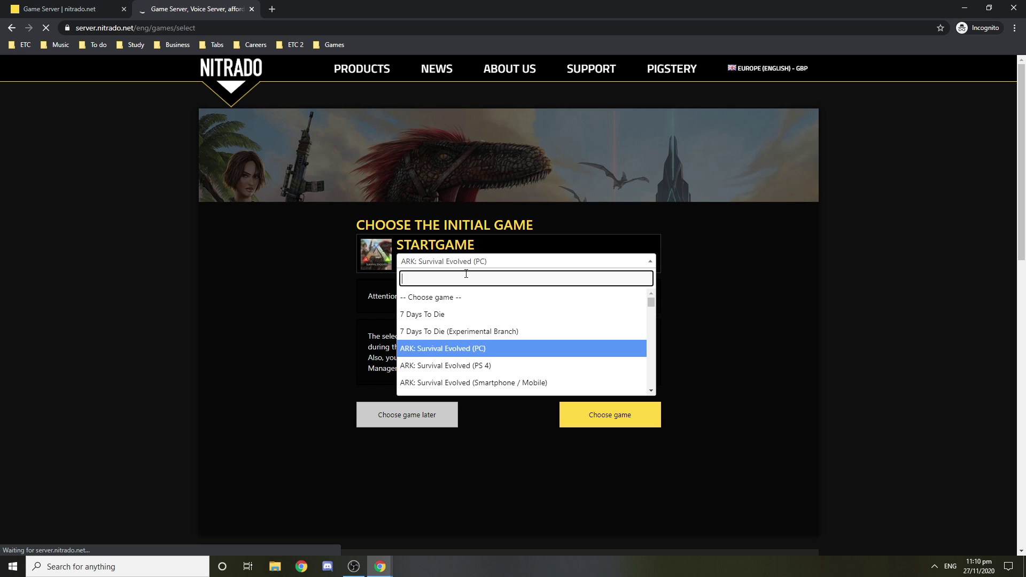
{"action": "type", "text": "Minecraft"}
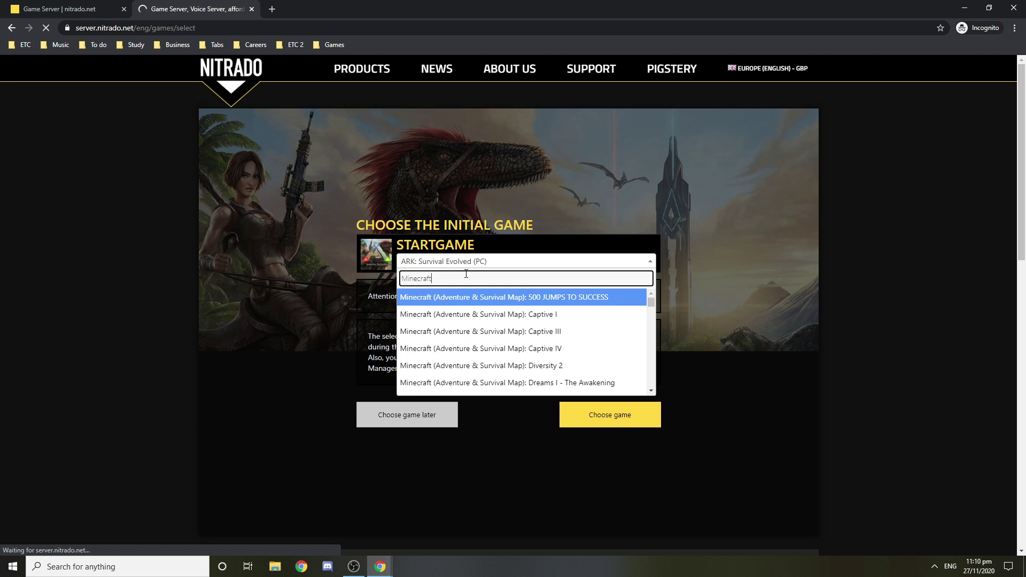
{"action": "scroll", "coordinate": [652, 303], "scroll_direction": "down", "scroll_amount": 5}
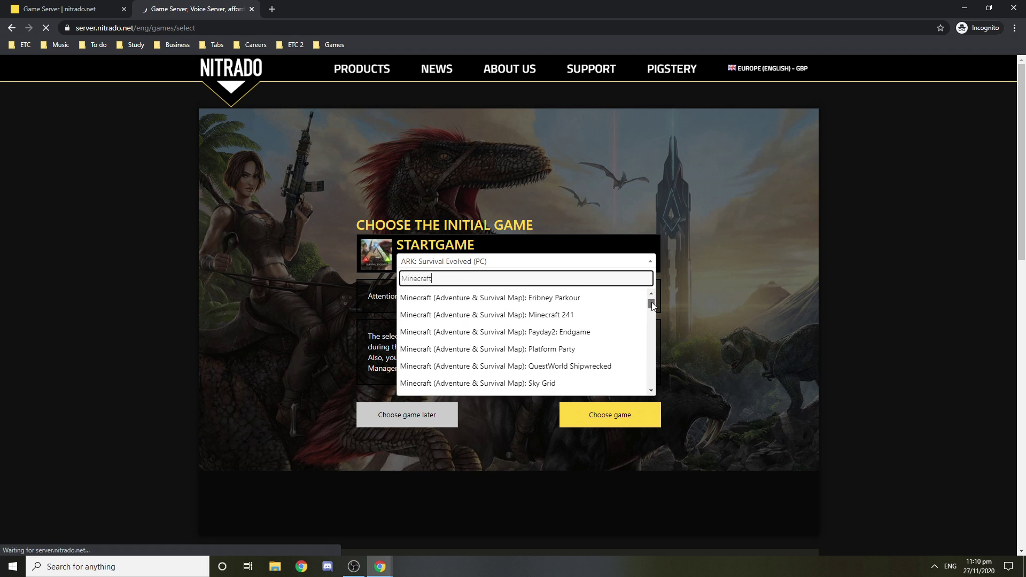
{"action": "left_click", "coordinate": [433, 383]}
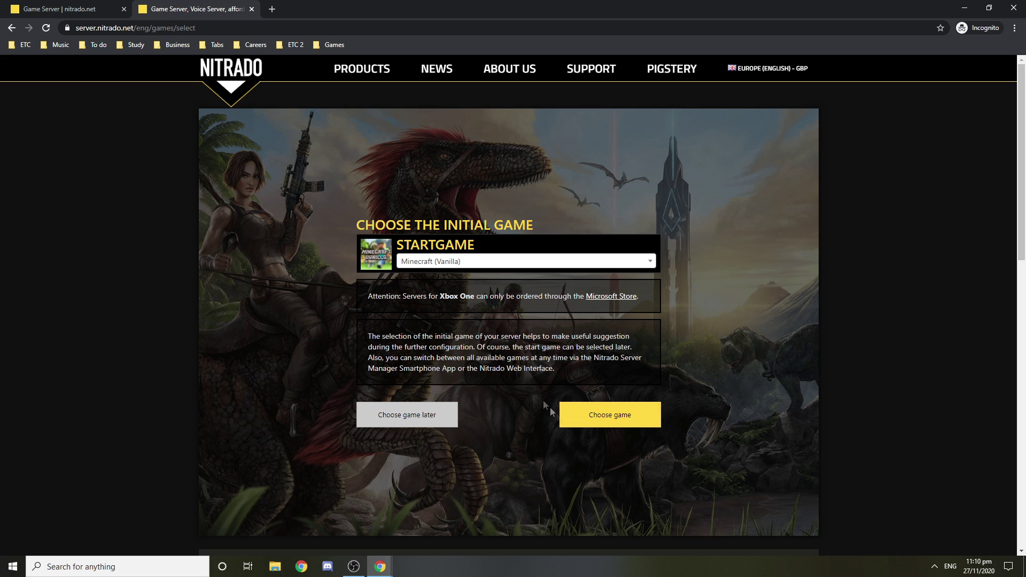
{"action": "left_click", "coordinate": [589, 427]}
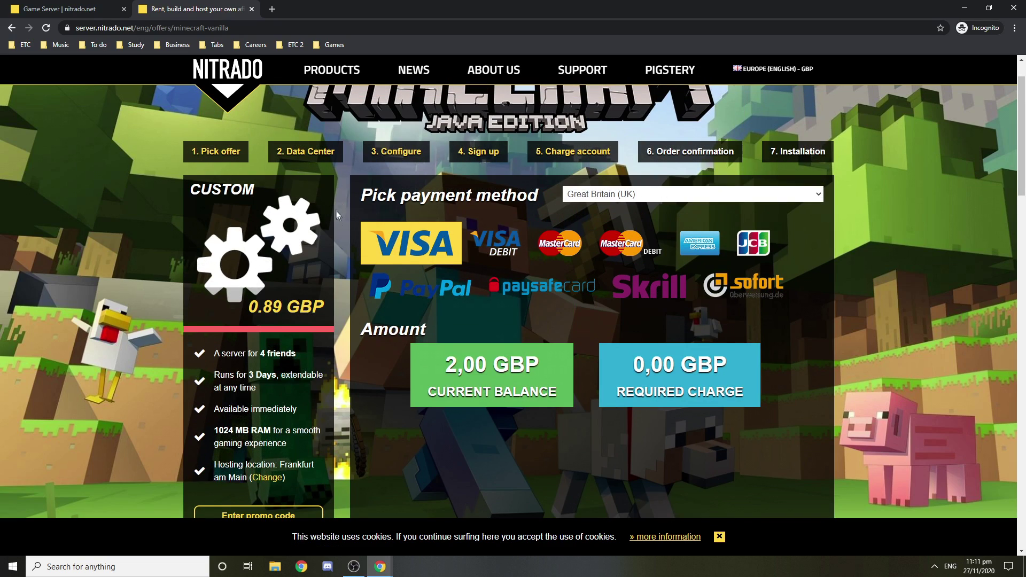
Step: Review the order summary, including the Available immediately feature line
{"action": "scroll", "coordinate": [278, 311], "scroll_direction": "down", "scroll_amount": 2}
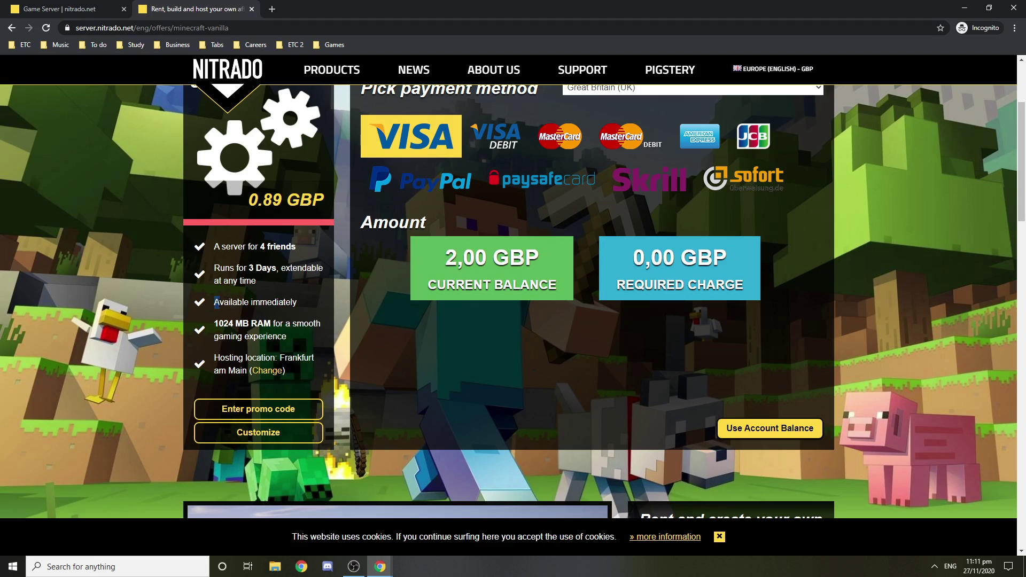
{"action": "left_click_drag", "start_coordinate": [216, 302], "coordinate": [293, 320]}
{"action": "left_click", "coordinate": [233, 386]}
{"action": "scroll", "coordinate": [321, 366], "scroll_direction": "up", "scroll_amount": 2}
{"action": "scroll", "coordinate": [310, 363], "scroll_direction": "down", "scroll_amount": 3}
{"action": "scroll", "coordinate": [297, 360], "scroll_direction": "up", "scroll_amount": 3}
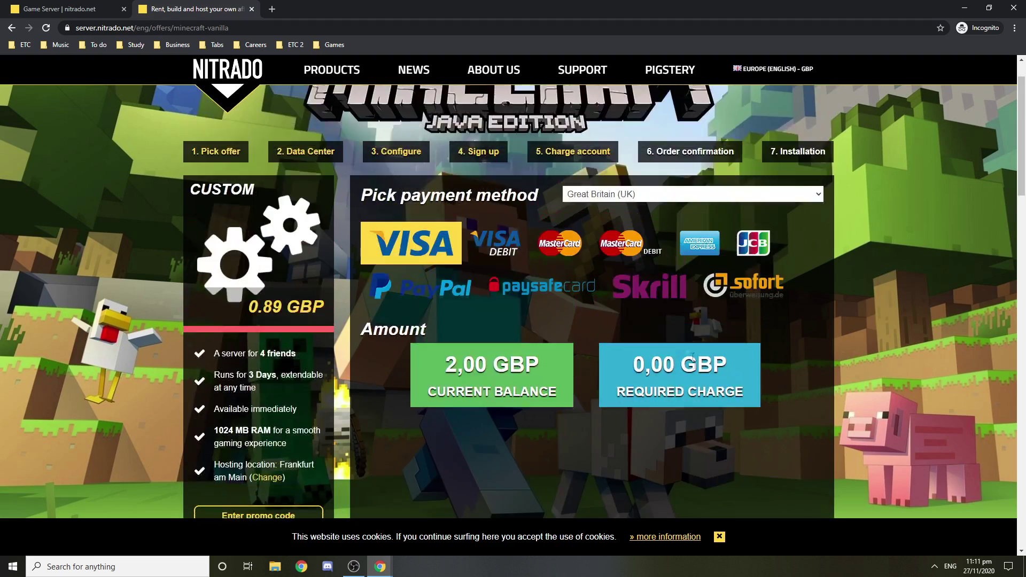
{"action": "scroll", "coordinate": [693, 357], "scroll_direction": "down", "scroll_amount": 2}
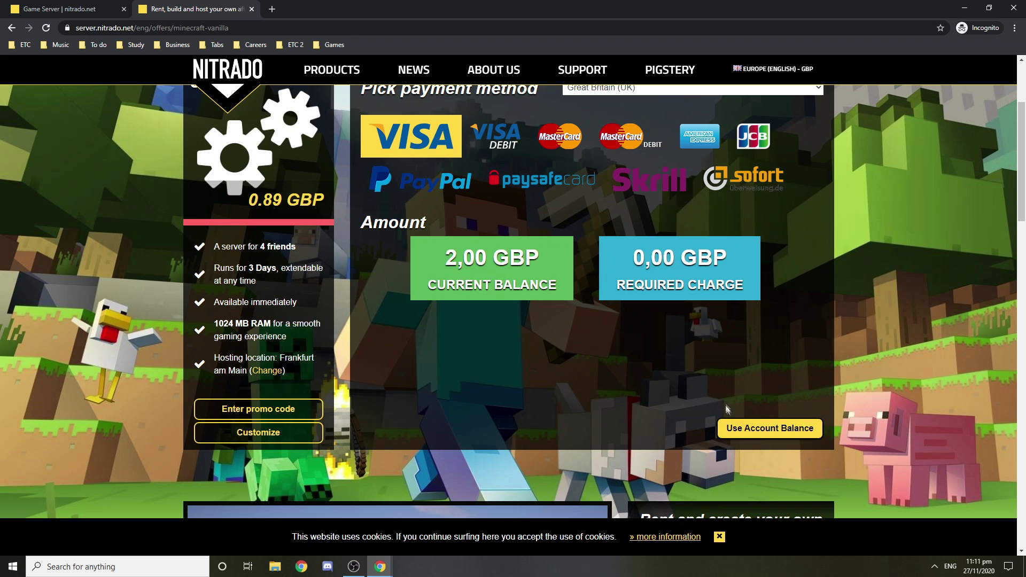
Step: Pay from the account balance, rent the server, and go to the server dashboard
{"action": "left_click", "coordinate": [759, 428]}
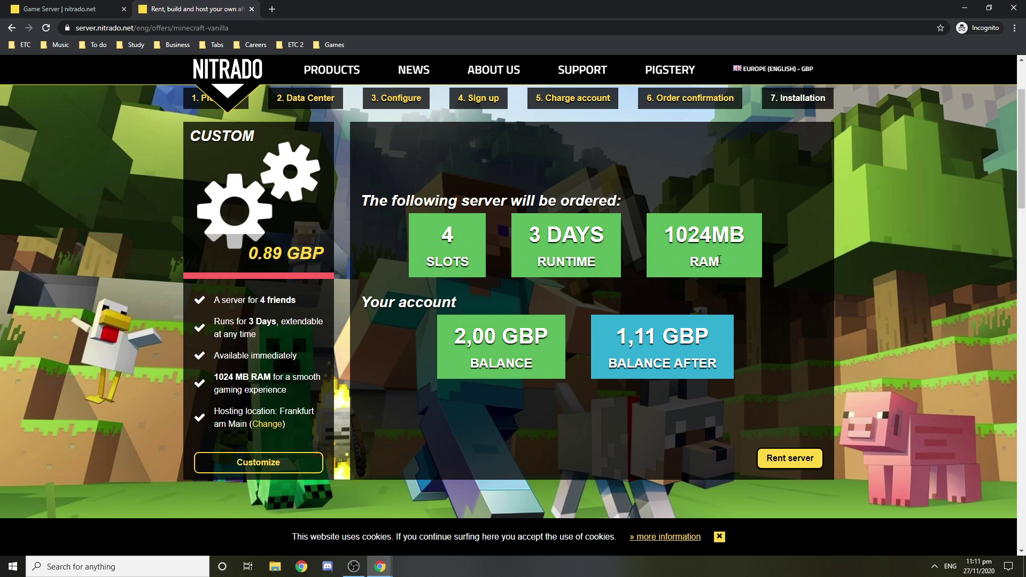
{"action": "left_click", "coordinate": [784, 458]}
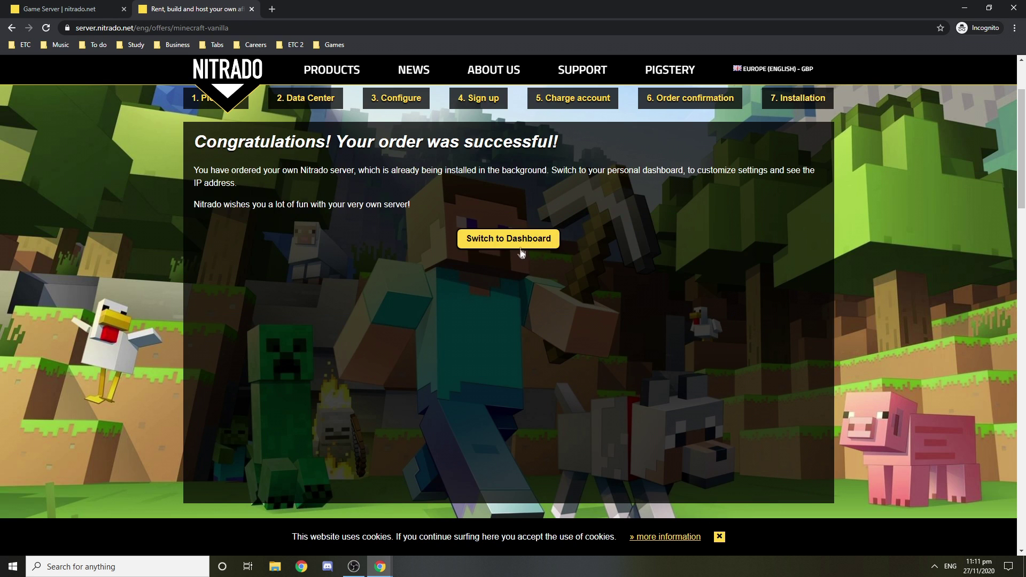
{"action": "left_click", "coordinate": [517, 245]}
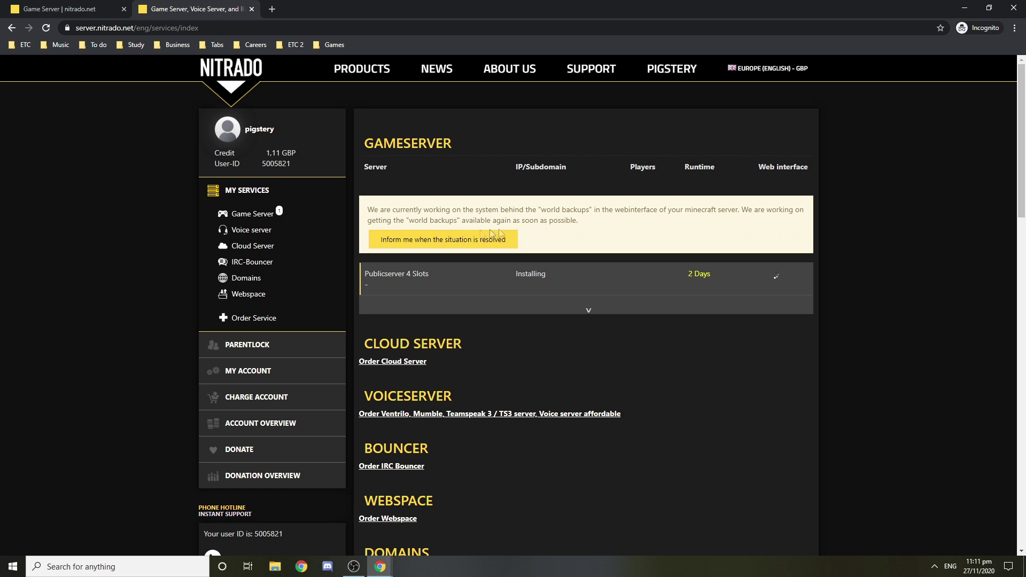
Step: Expand the Publicserver 4 Slots row in the services list and open its Change game page
{"action": "left_click", "coordinate": [533, 310]}
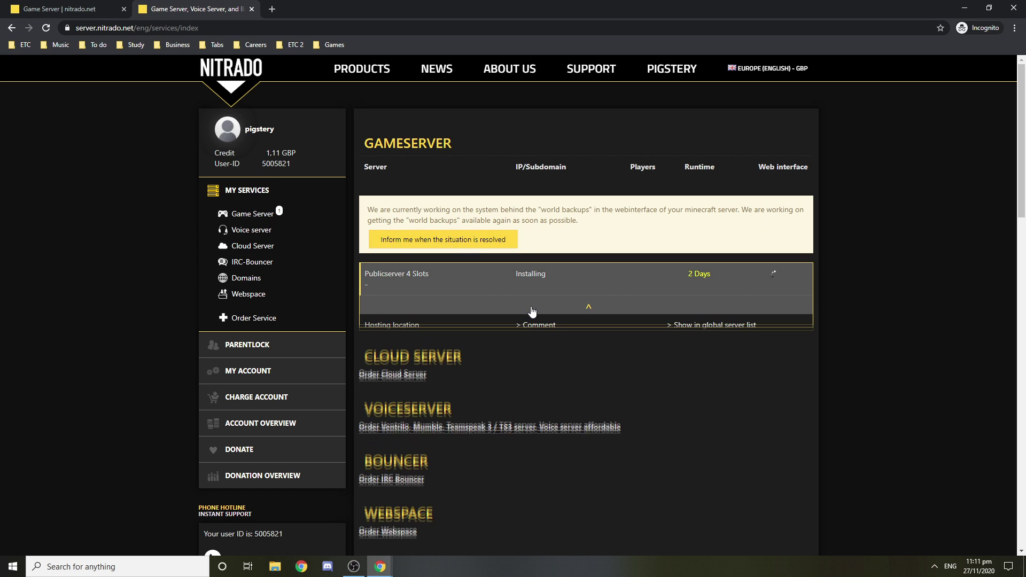
{"action": "left_click", "coordinate": [572, 308]}
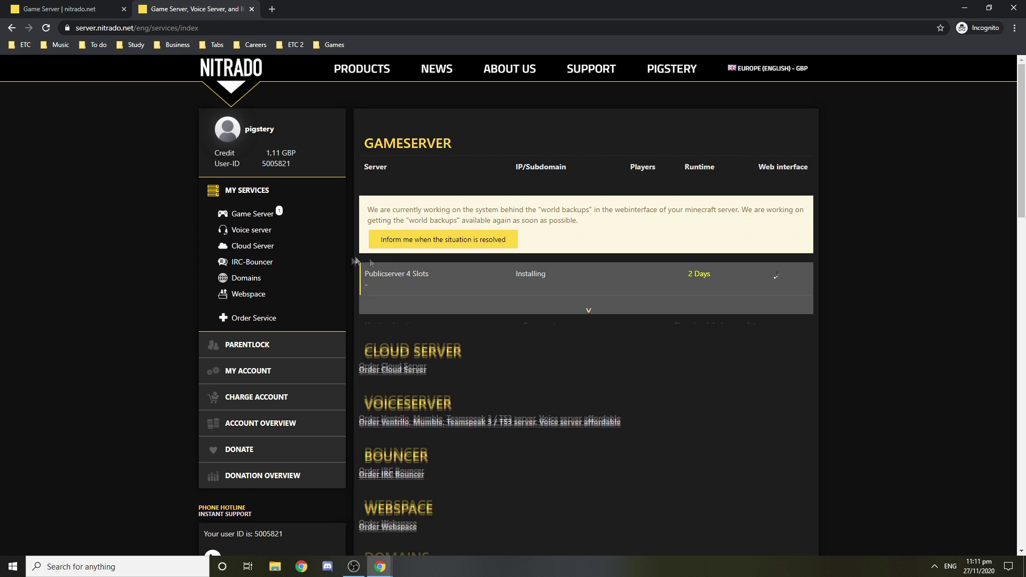
{"action": "scroll", "coordinate": [419, 251], "scroll_direction": "down", "scroll_amount": 2}
{"action": "scroll", "coordinate": [488, 258], "scroll_direction": "up", "scroll_amount": 2}
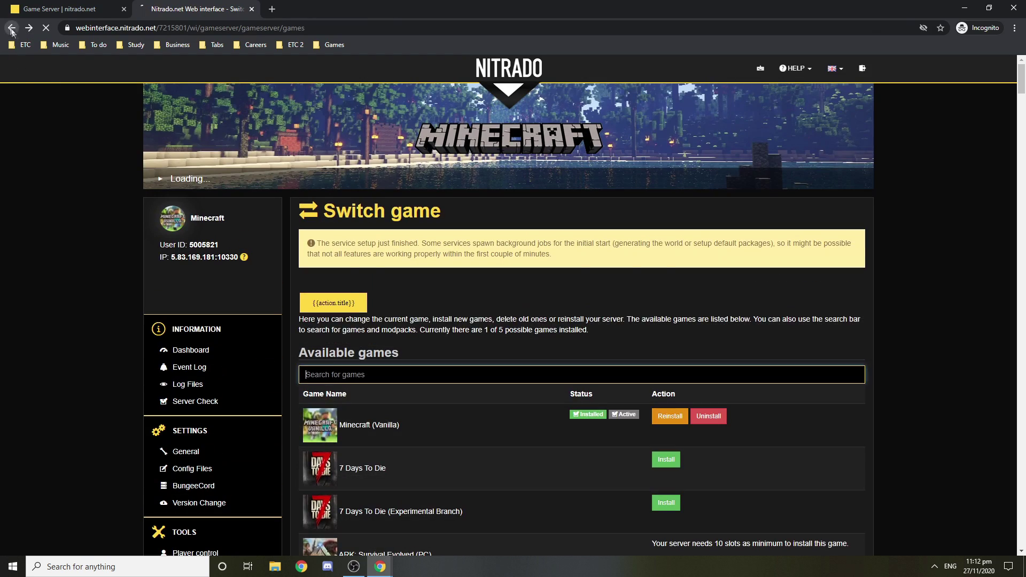
{"action": "left_click", "coordinate": [11, 29]}
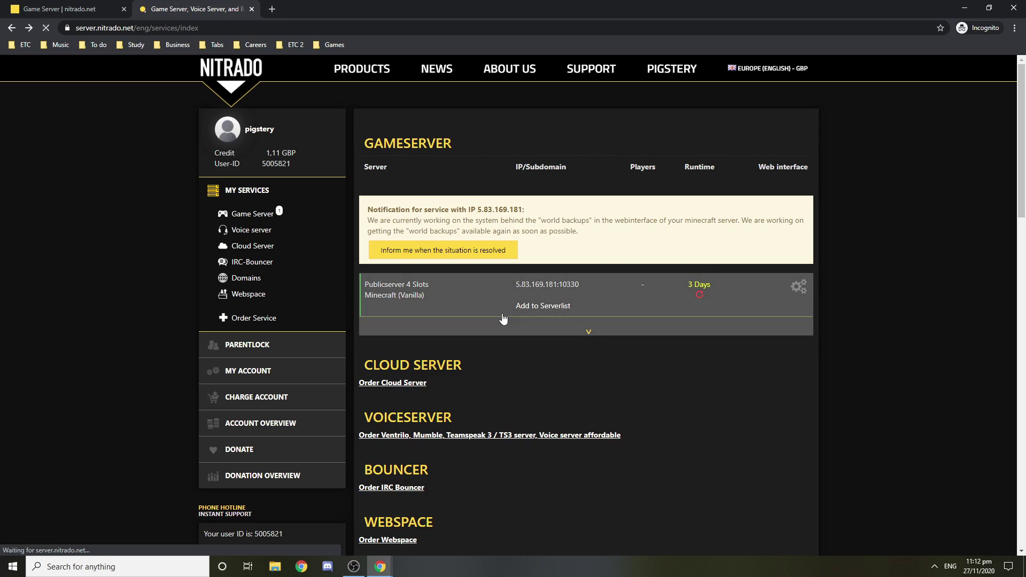
{"action": "left_click", "coordinate": [525, 333]}
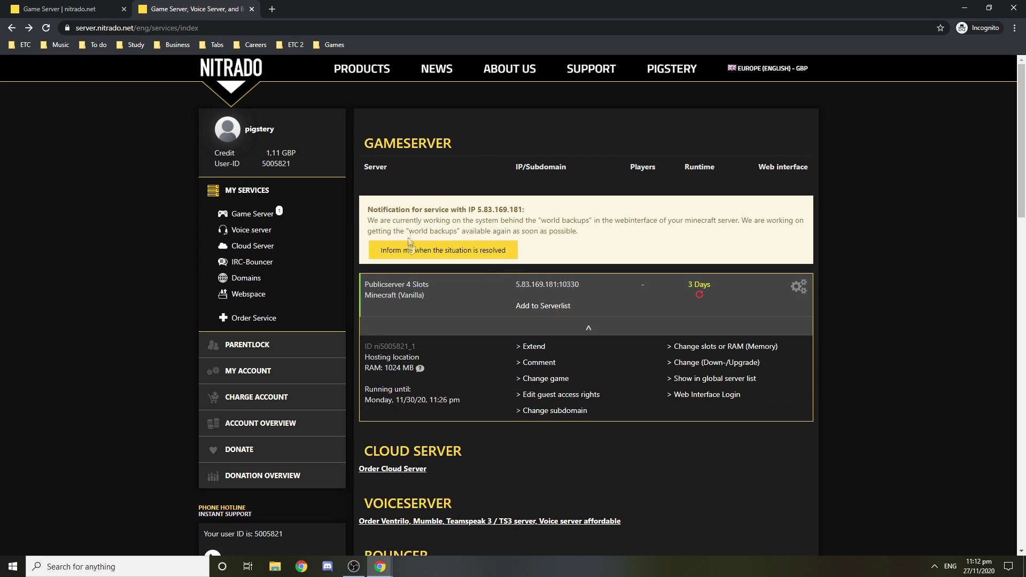
{"action": "left_click", "coordinate": [556, 383]}
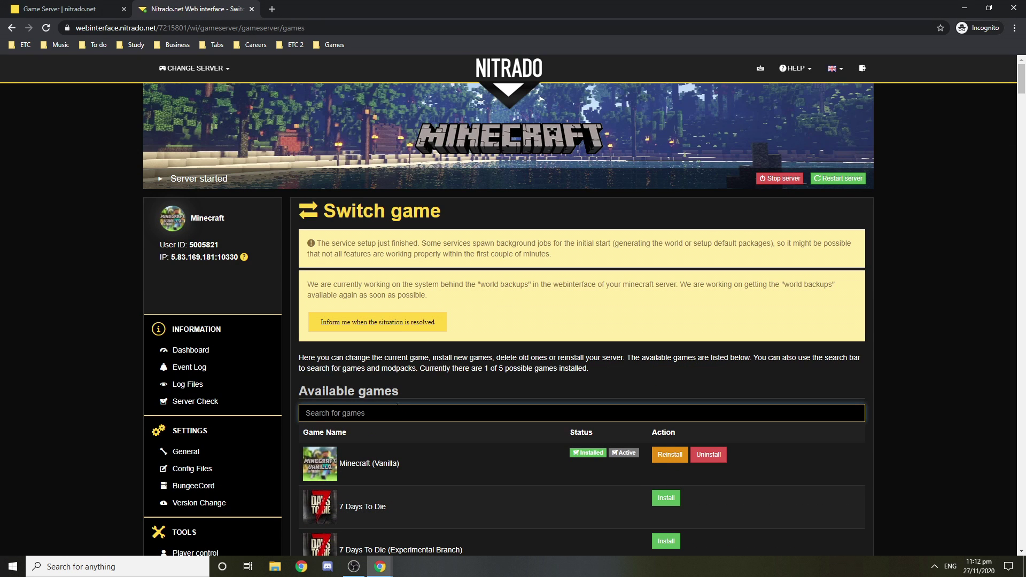
Step: Search 'Minecr' on Switch game and start installing Minecraft (Modpack)
{"action": "type", "text": "Minecraft"}
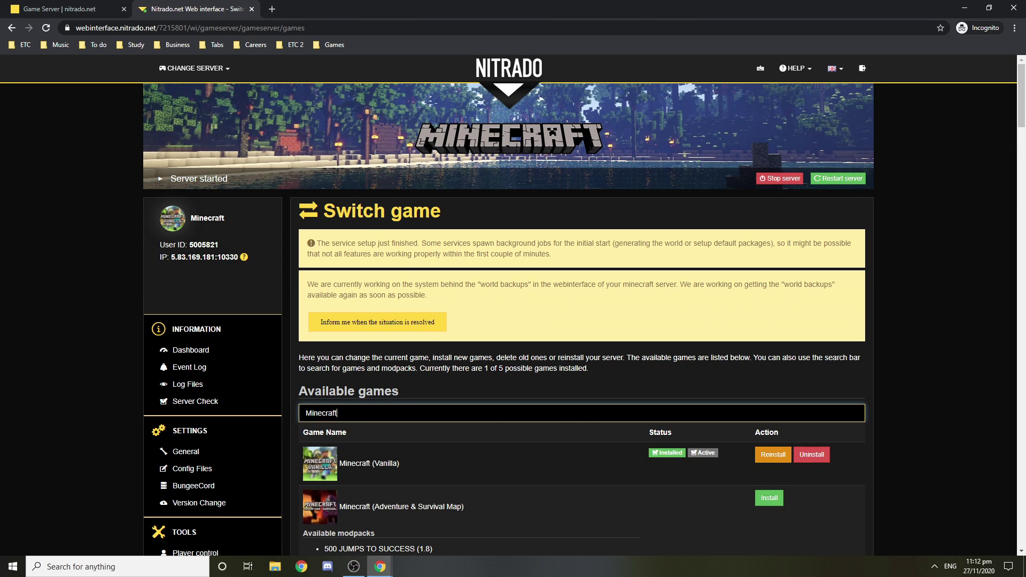
{"action": "scroll", "coordinate": [521, 303], "scroll_direction": "down", "scroll_amount": 6}
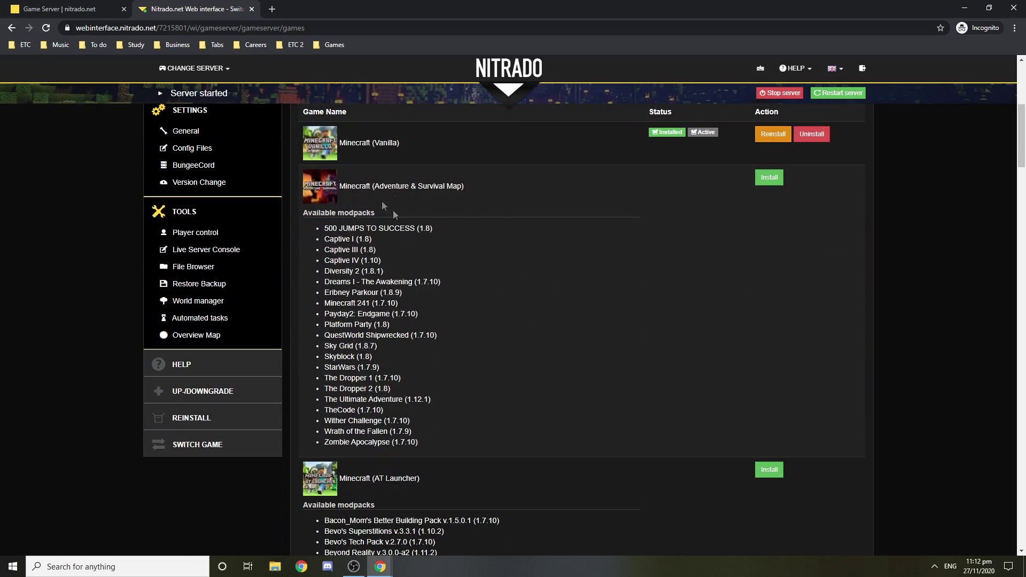
{"action": "scroll", "coordinate": [460, 277], "scroll_direction": "down", "scroll_amount": 13}
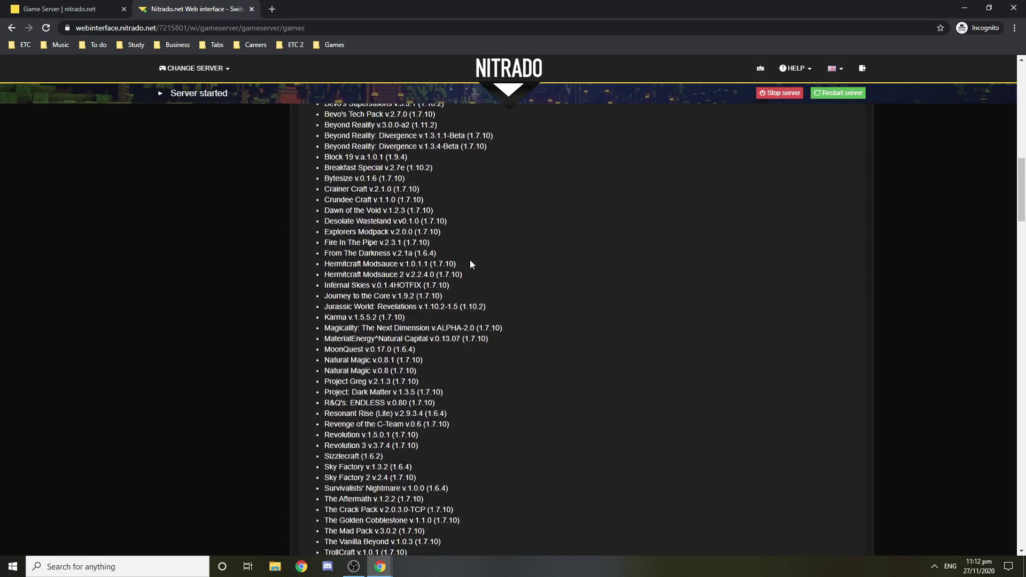
{"action": "scroll", "coordinate": [484, 281], "scroll_direction": "down", "scroll_amount": 10}
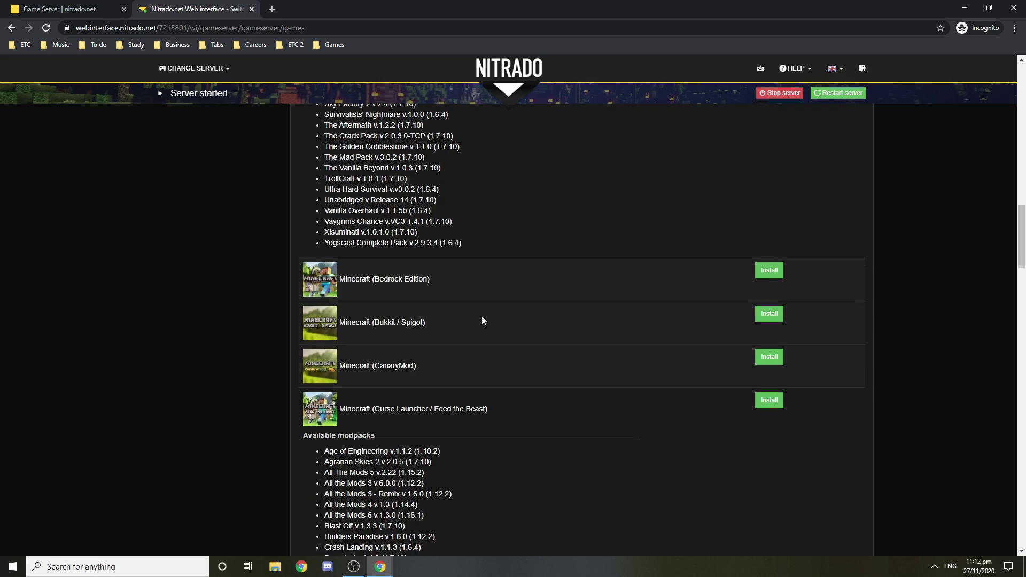
{"action": "scroll", "coordinate": [483, 320], "scroll_direction": "down", "scroll_amount": 12}
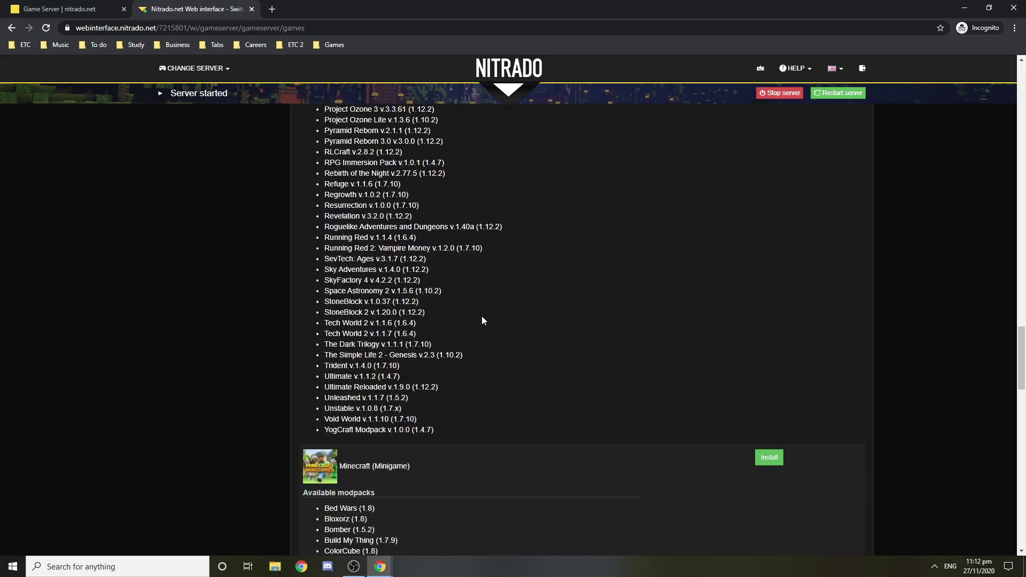
{"action": "scroll", "coordinate": [480, 335], "scroll_direction": "down", "scroll_amount": 2}
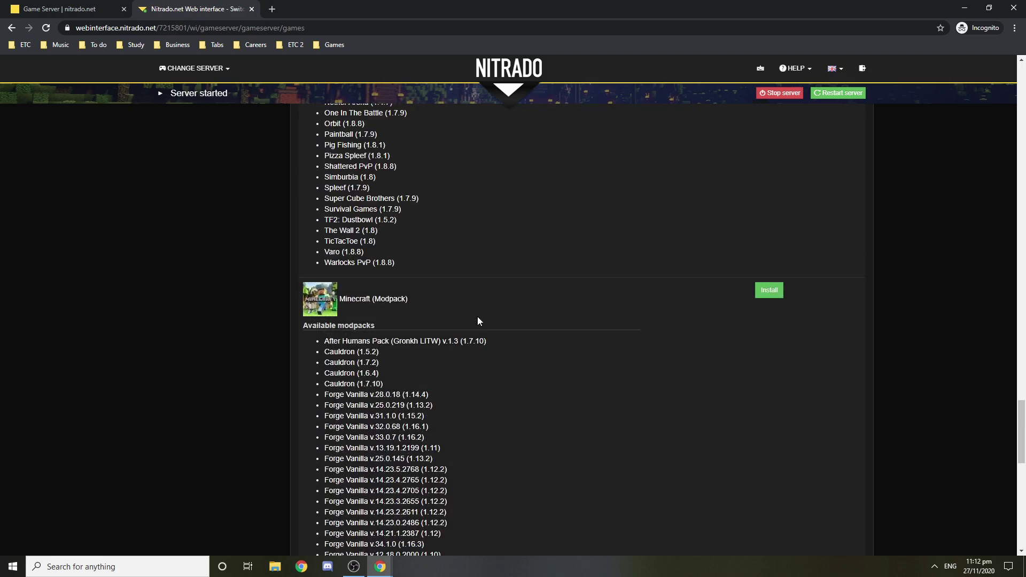
{"action": "scroll", "coordinate": [482, 321], "scroll_direction": "down", "scroll_amount": 6}
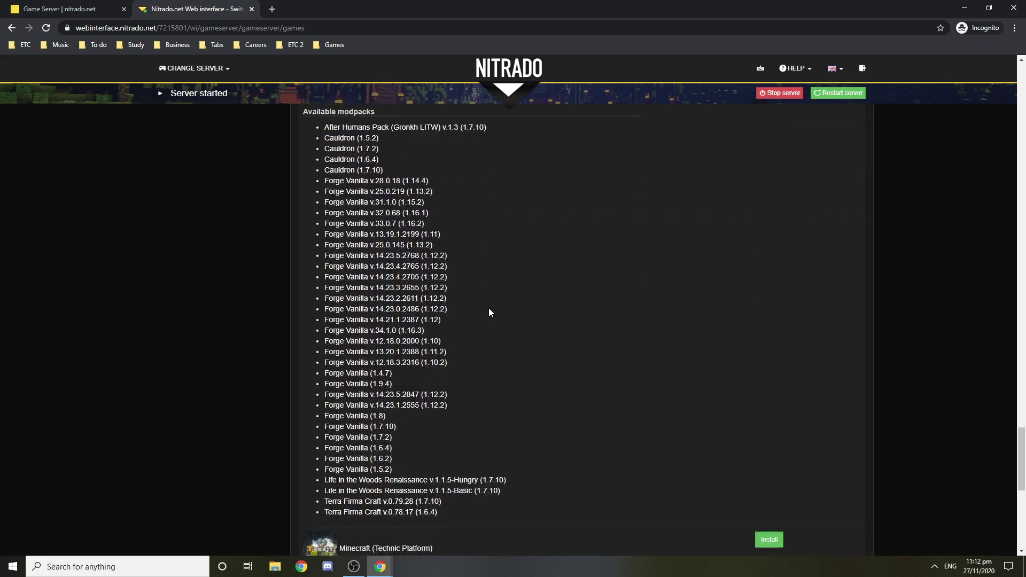
{"action": "scroll", "coordinate": [507, 308], "scroll_direction": "down", "scroll_amount": 6}
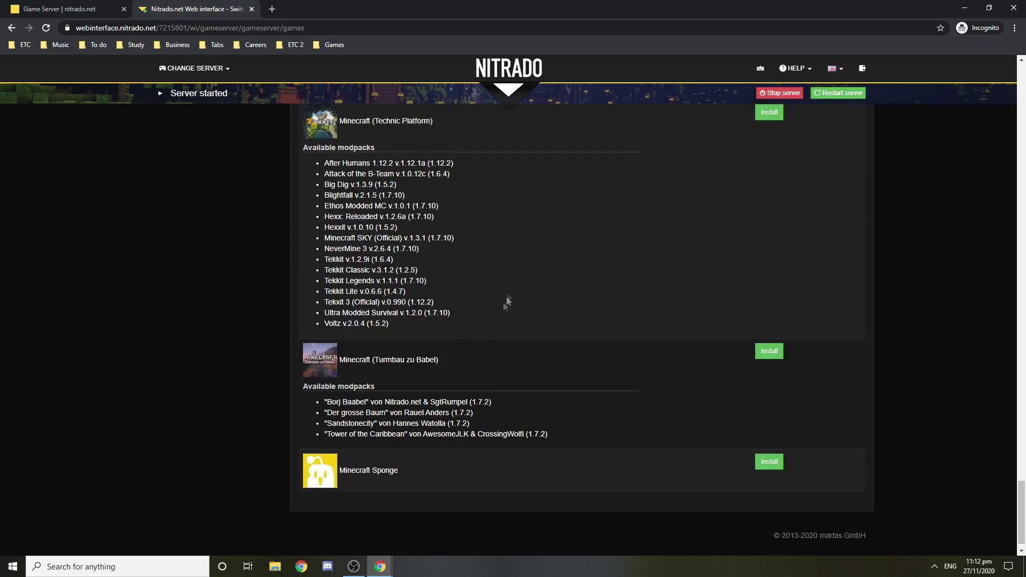
{"action": "scroll", "coordinate": [518, 323], "scroll_direction": "up", "scroll_amount": 10}
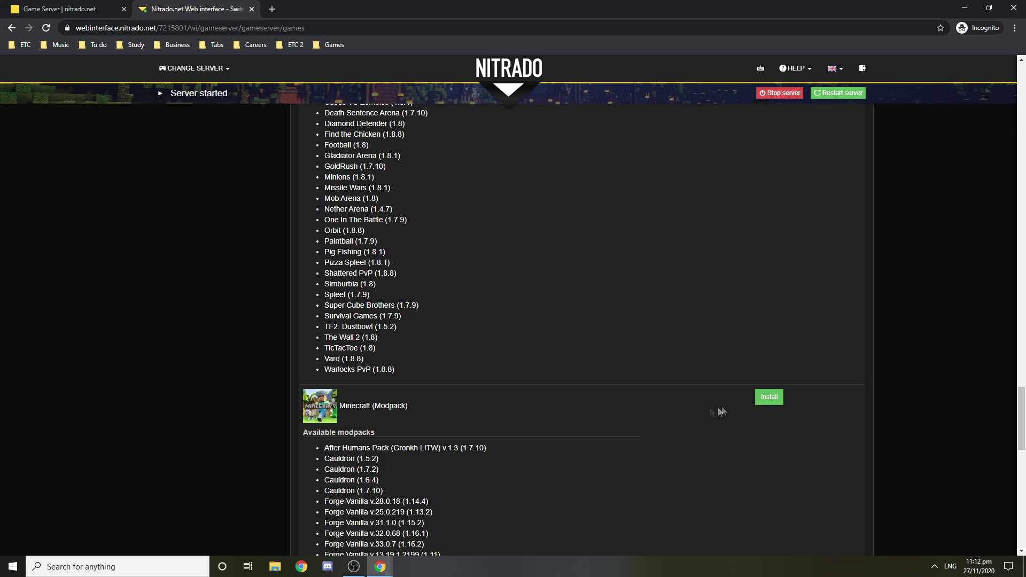
{"action": "left_click", "coordinate": [770, 397]}
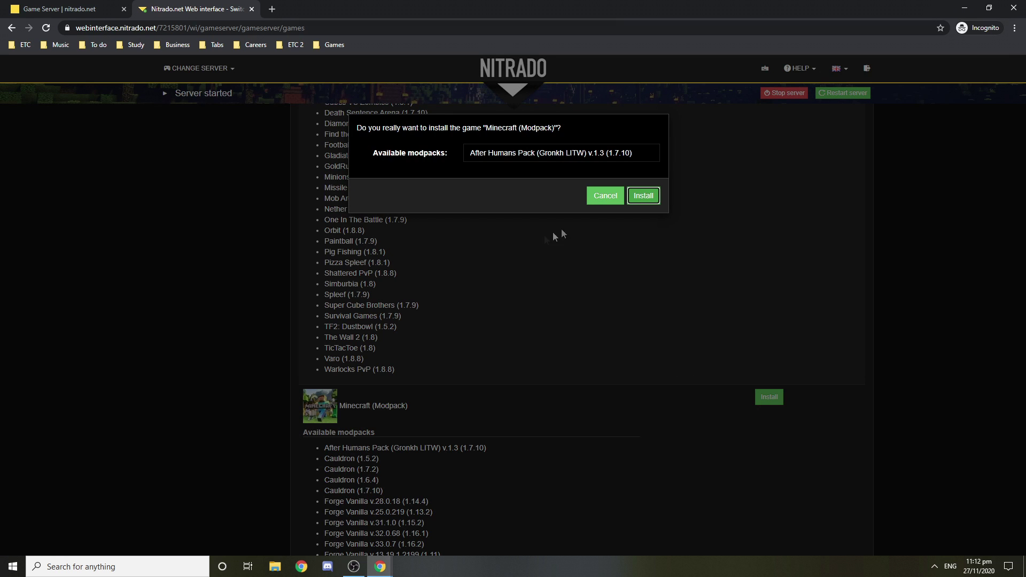
Step: Choose the Forge Vanilla (1.7.10) modpack and confirm the install
{"action": "left_click", "coordinate": [536, 155]}
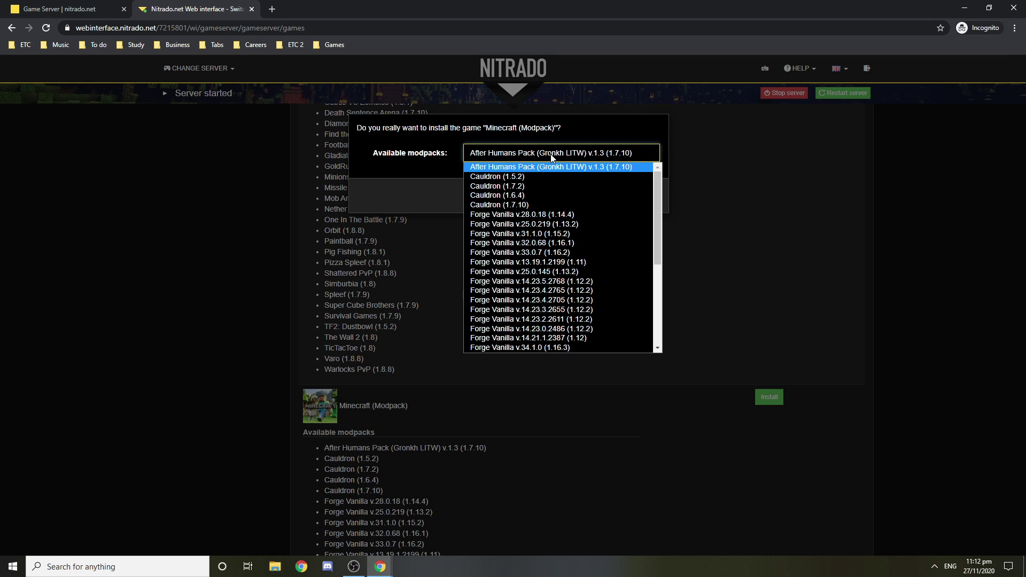
{"action": "scroll", "coordinate": [566, 191], "scroll_direction": "down", "scroll_amount": 3}
{"action": "left_click_drag", "start_coordinate": [663, 227], "coordinate": [660, 269]}
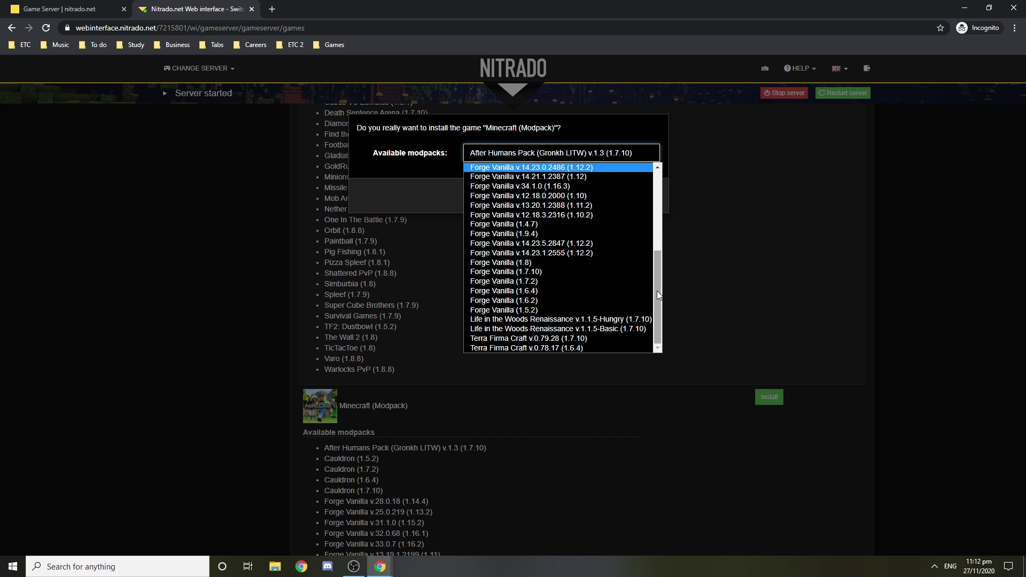
{"action": "left_click_drag", "start_coordinate": [659, 293], "coordinate": [659, 281]}
{"action": "left_click", "coordinate": [510, 296]}
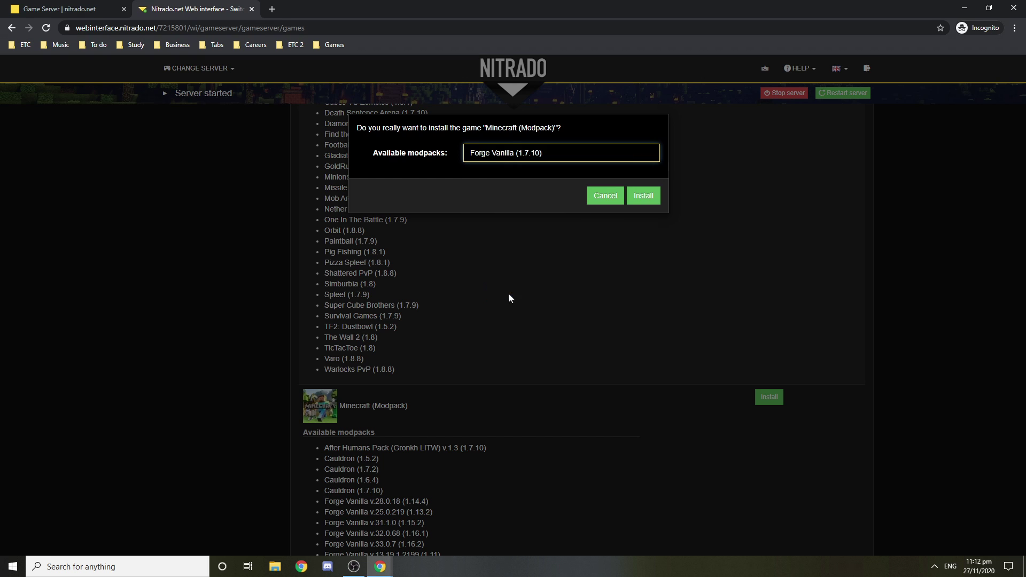
{"action": "left_click", "coordinate": [641, 202]}
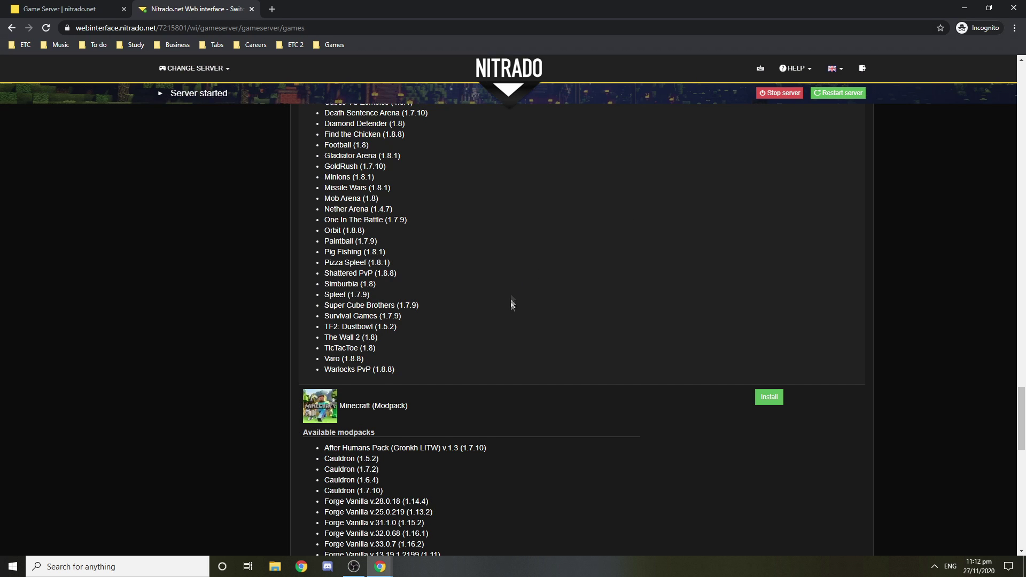
Step: Open the server's dashboard and read its status and world backups notices
{"action": "scroll", "coordinate": [527, 395], "scroll_direction": "up", "scroll_amount": 1}
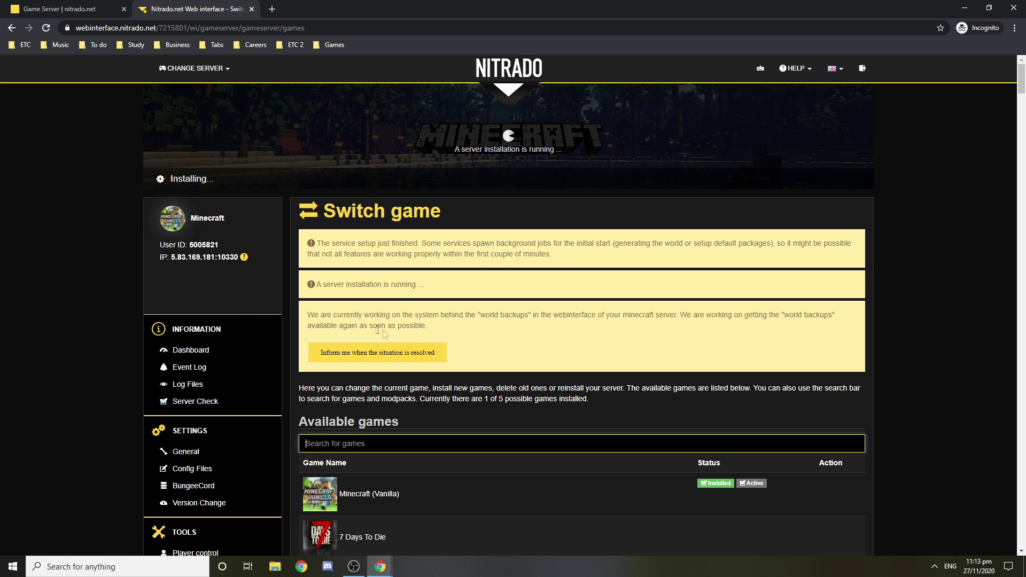
{"action": "left_click", "coordinate": [202, 351]}
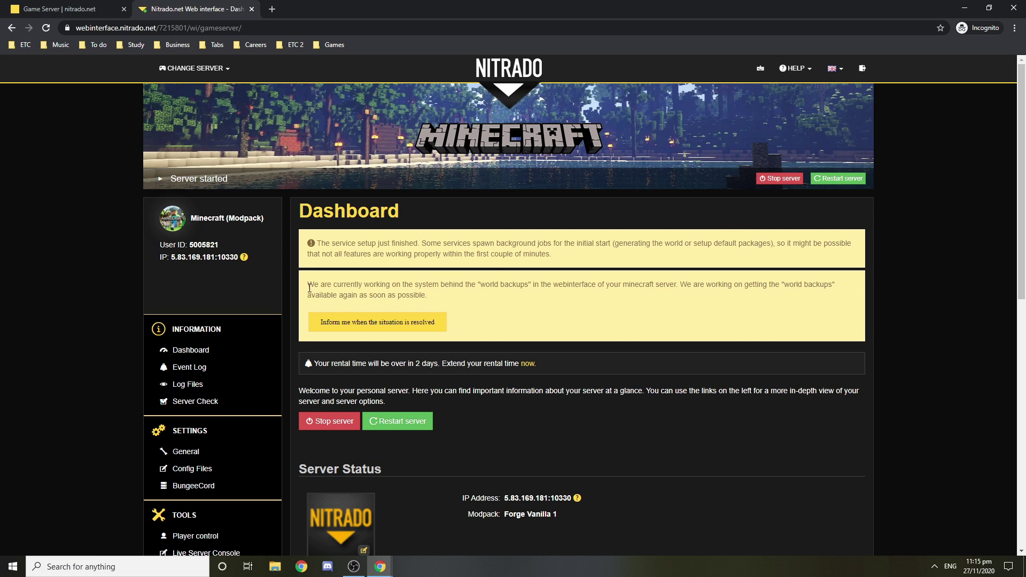
{"action": "left_click_drag", "start_coordinate": [310, 288], "coordinate": [459, 297]}
{"action": "left_click", "coordinate": [455, 299]}
{"action": "left_click_drag", "start_coordinate": [480, 281], "coordinate": [535, 284]}
{"action": "left_click", "coordinate": [531, 322]}
{"action": "scroll", "coordinate": [427, 289], "scroll_direction": "down", "scroll_amount": 4}
{"action": "scroll", "coordinate": [473, 287], "scroll_direction": "up", "scroll_amount": 2}
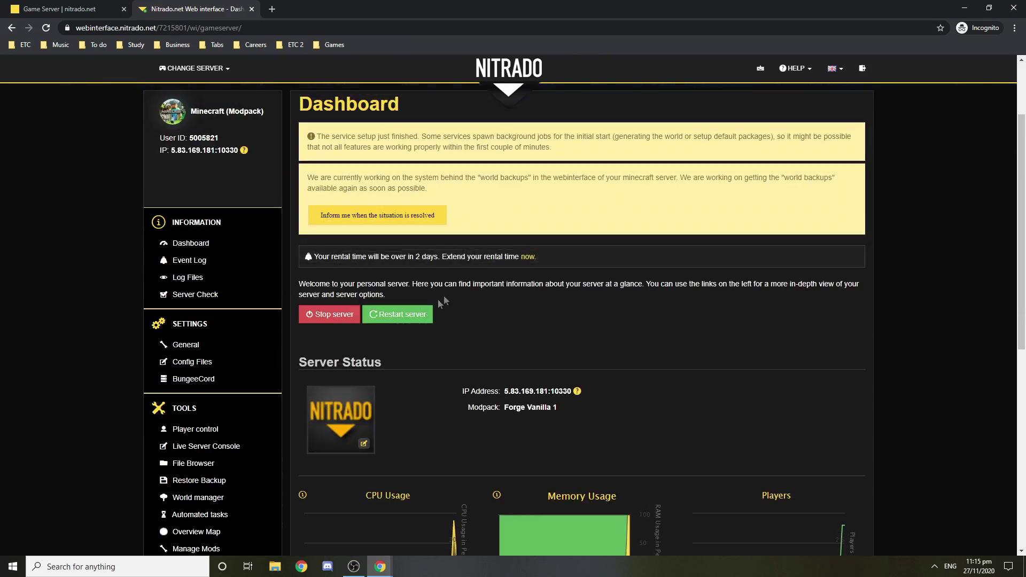
{"action": "scroll", "coordinate": [197, 275], "scroll_direction": "up", "scroll_amount": 2}
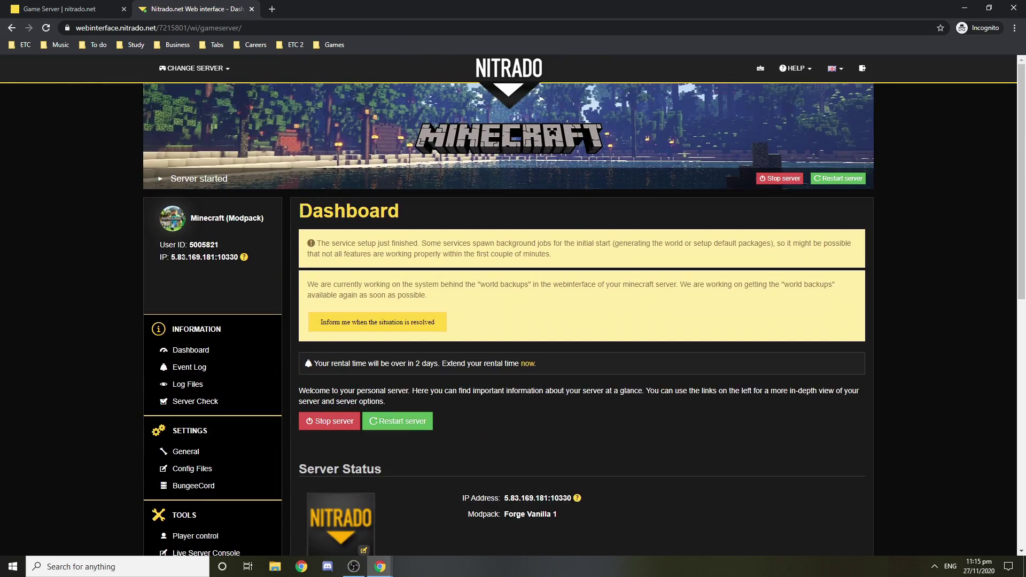
{"action": "left_click", "coordinate": [272, 9]}
Step: Search Google for 'nitrado' and open the Nitrado website
{"action": "type", "text": "nitrado"}
{"action": "key", "text": "Return"}
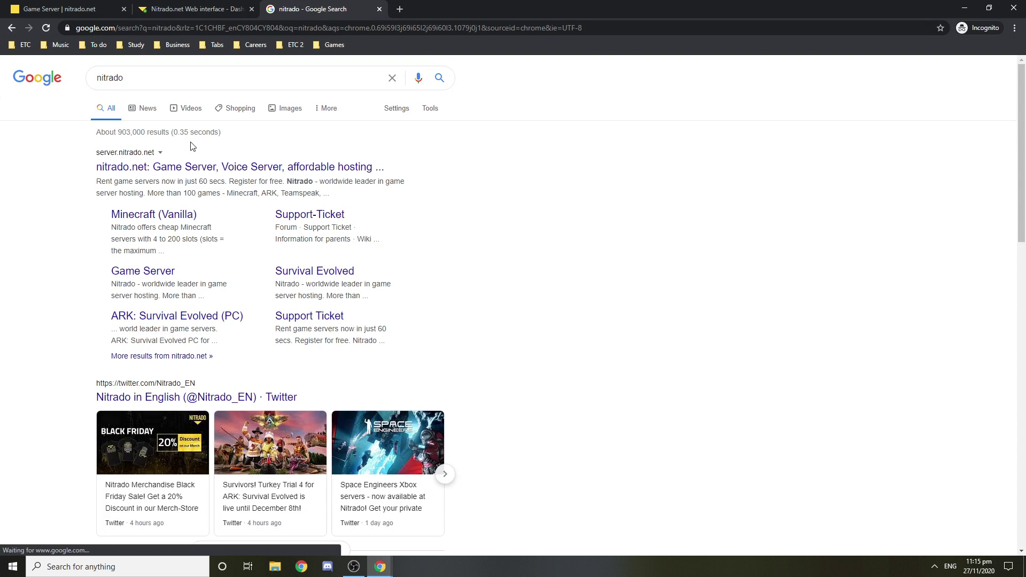
{"action": "left_click", "coordinate": [155, 170]}
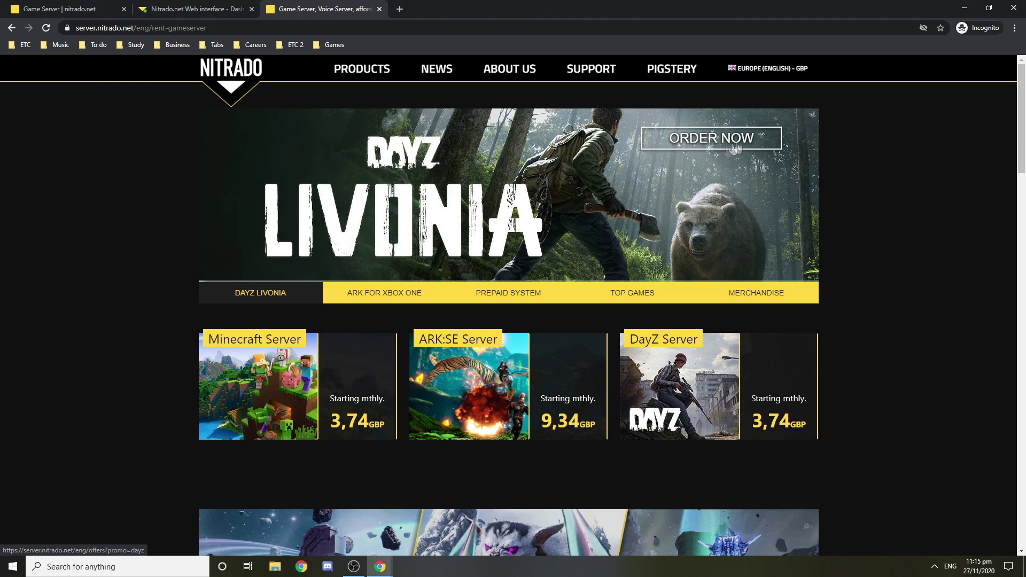
Step: Go to My Services and expand the modpack server's details
{"action": "mouse_move", "coordinate": [677, 77]}
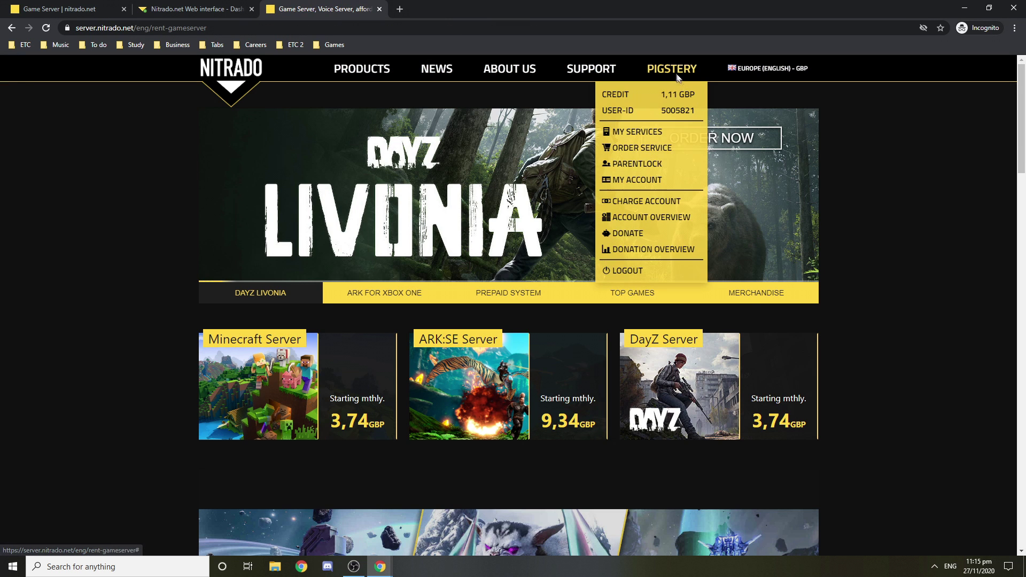
{"action": "left_click", "coordinate": [664, 135]}
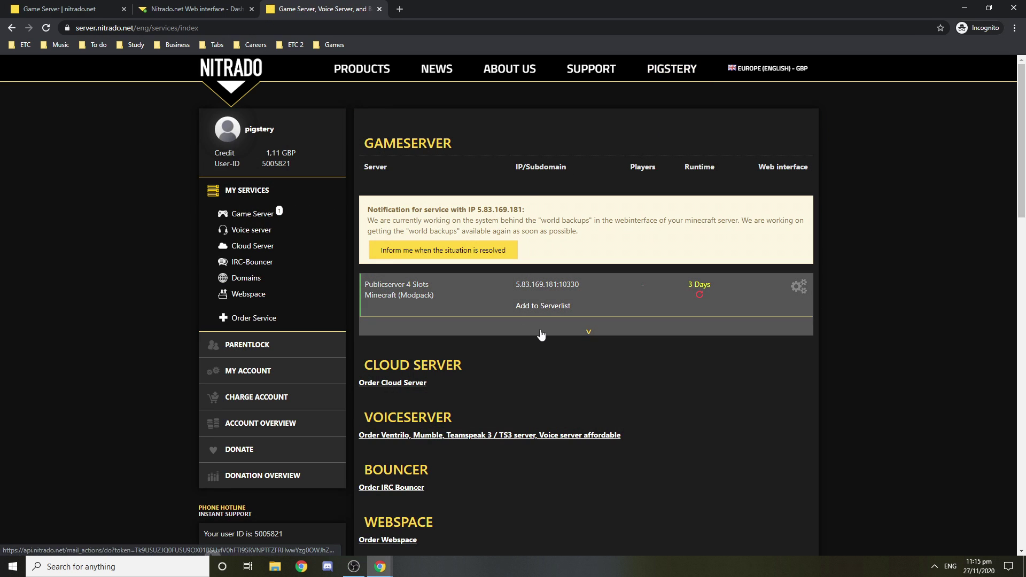
{"action": "left_click", "coordinate": [541, 335]}
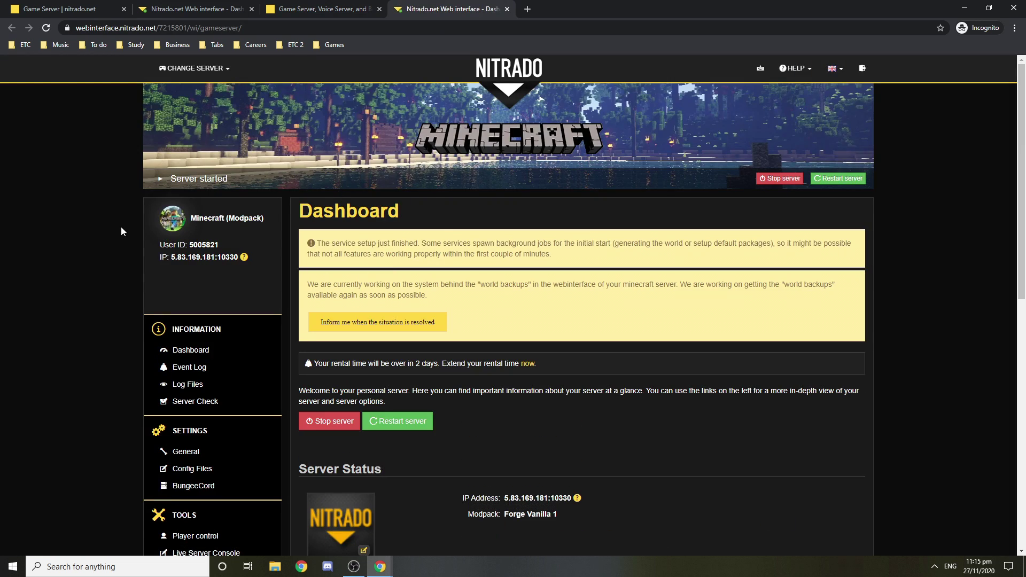
{"action": "scroll", "coordinate": [120, 227], "scroll_direction": "down", "scroll_amount": 3}
{"action": "scroll", "coordinate": [122, 224], "scroll_direction": "up", "scroll_amount": 3}
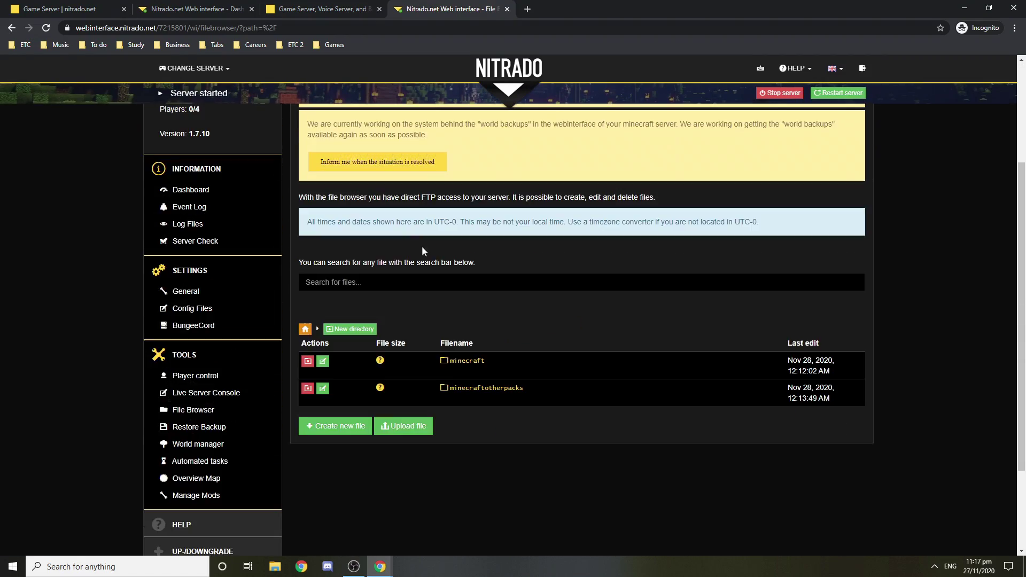
{"action": "scroll", "coordinate": [427, 267], "scroll_direction": "down", "scroll_amount": 1}
{"action": "scroll", "coordinate": [422, 273], "scroll_direction": "up", "scroll_amount": 1}
{"action": "scroll", "coordinate": [413, 280], "scroll_direction": "down", "scroll_amount": 2}
{"action": "scroll", "coordinate": [321, 299], "scroll_direction": "up", "scroll_amount": 4}
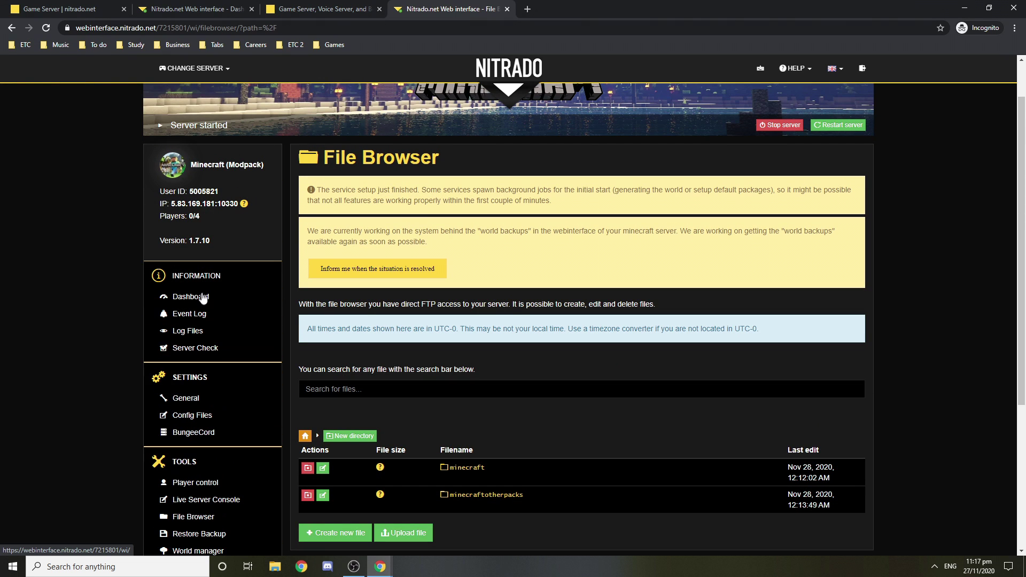
Step: Return to the dashboard and confirm the Manage Mods list is empty
{"action": "left_click", "coordinate": [202, 299]}
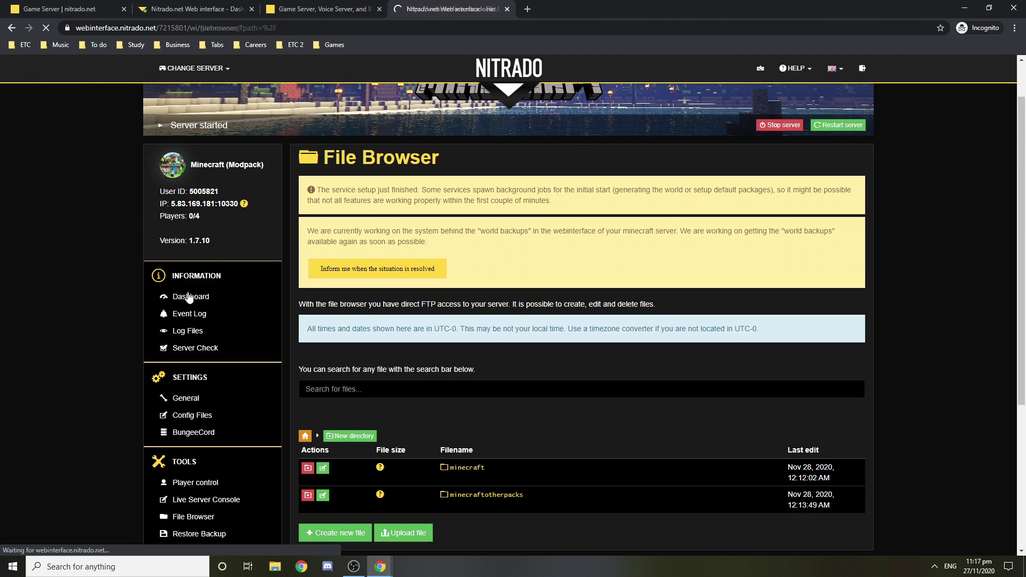
{"action": "scroll", "coordinate": [394, 295], "scroll_direction": "down", "scroll_amount": 2}
{"action": "scroll", "coordinate": [393, 302], "scroll_direction": "down", "scroll_amount": 2}
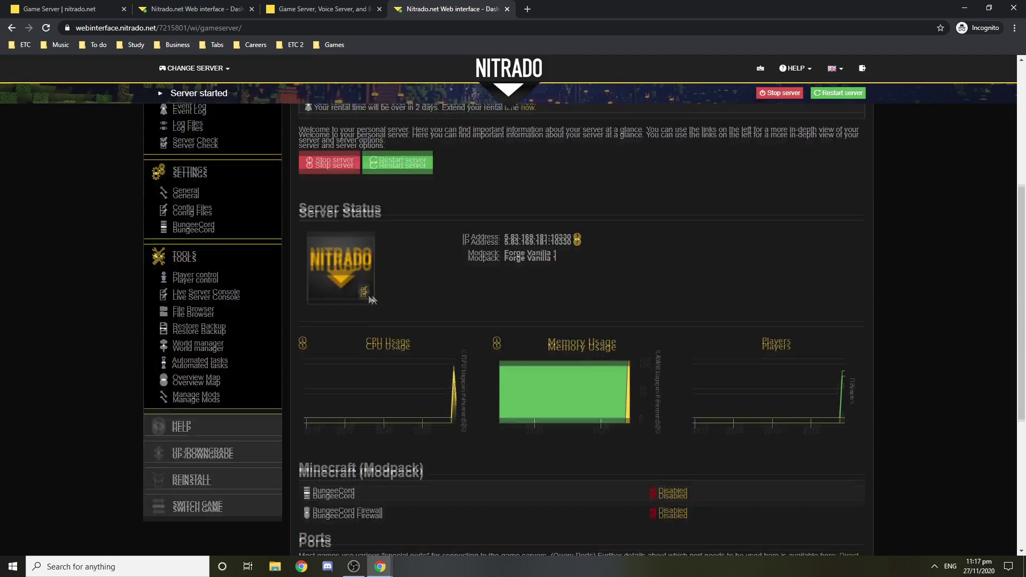
{"action": "scroll", "coordinate": [252, 344], "scroll_direction": "up", "scroll_amount": 2}
{"action": "scroll", "coordinate": [251, 451], "scroll_direction": "down", "scroll_amount": 1}
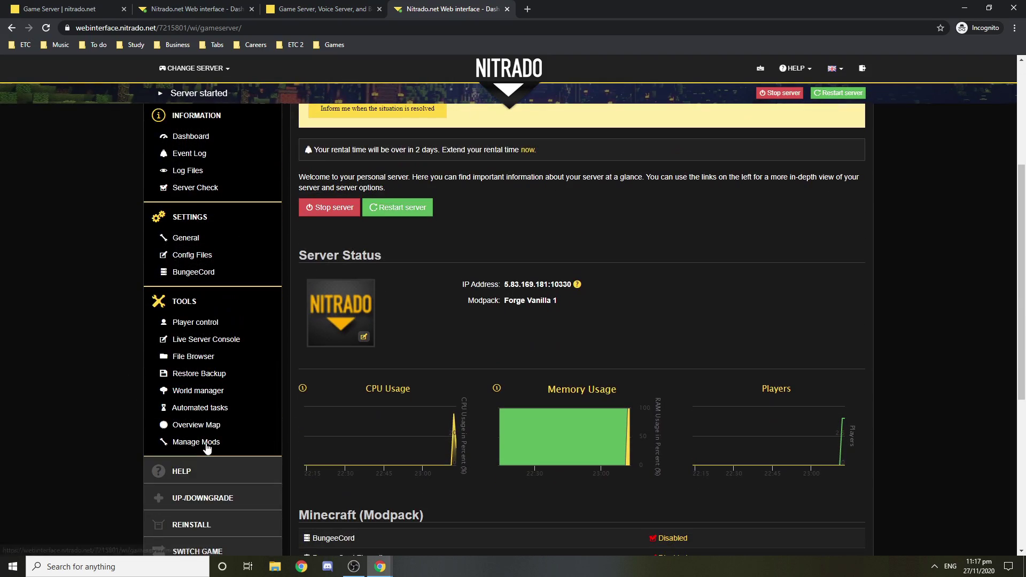
{"action": "left_click", "coordinate": [200, 443]}
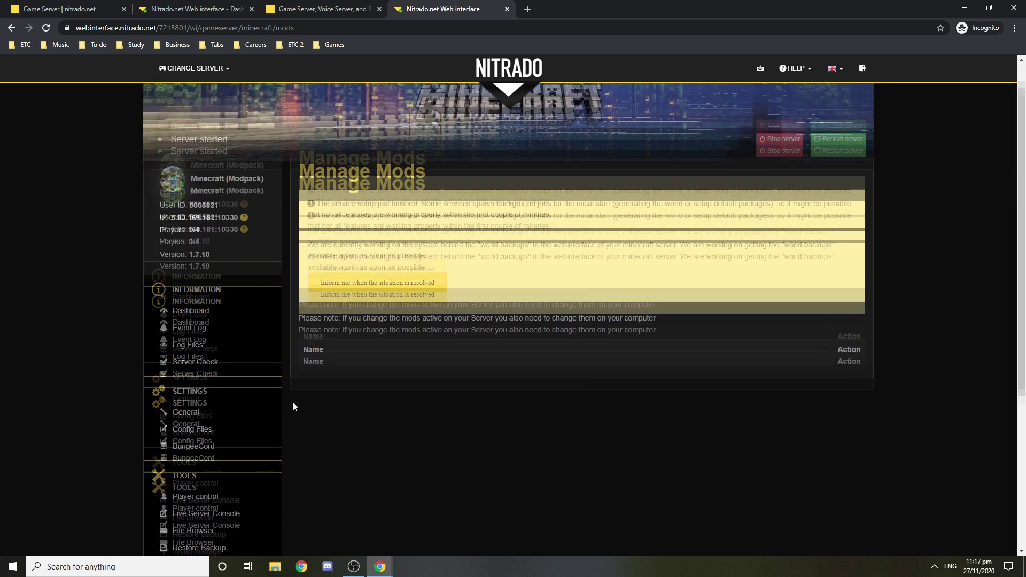
{"action": "scroll", "coordinate": [222, 350], "scroll_direction": "down", "scroll_amount": 4}
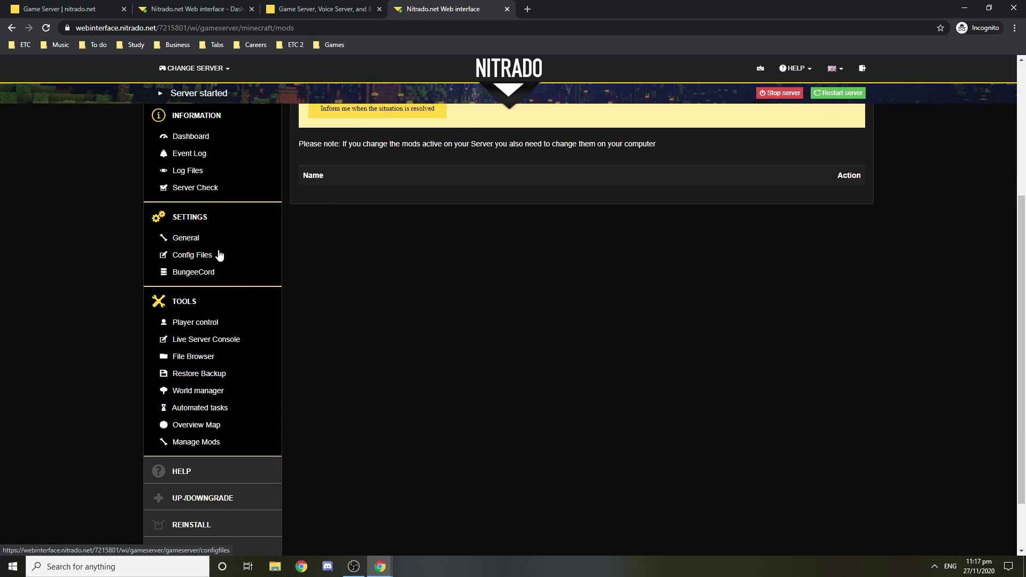
Step: Read latest.log in Log Files, ending with the 'Done (7.226s)!' message
{"action": "left_click", "coordinate": [194, 171]}
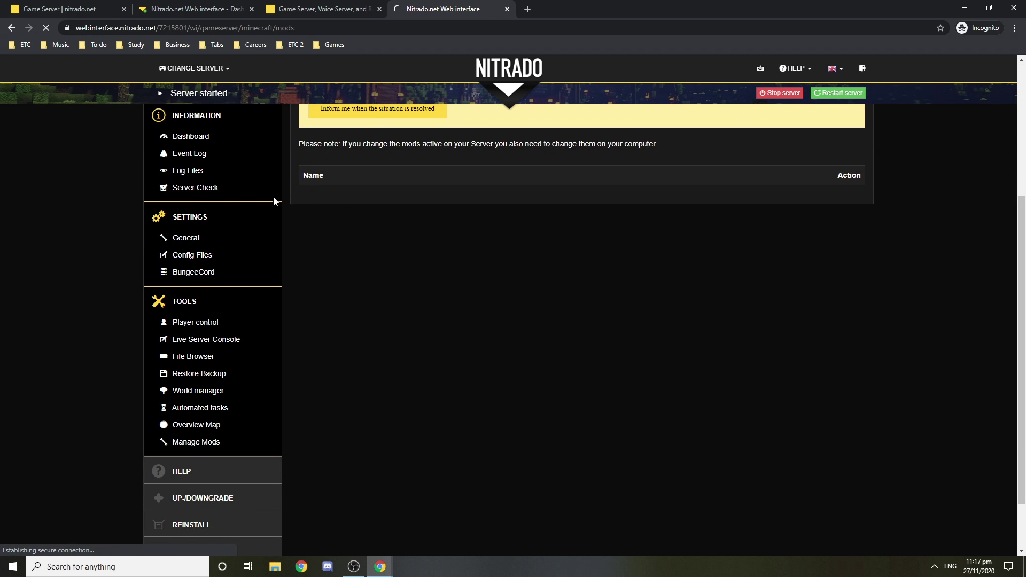
{"action": "scroll", "coordinate": [299, 328], "scroll_direction": "down", "scroll_amount": 5}
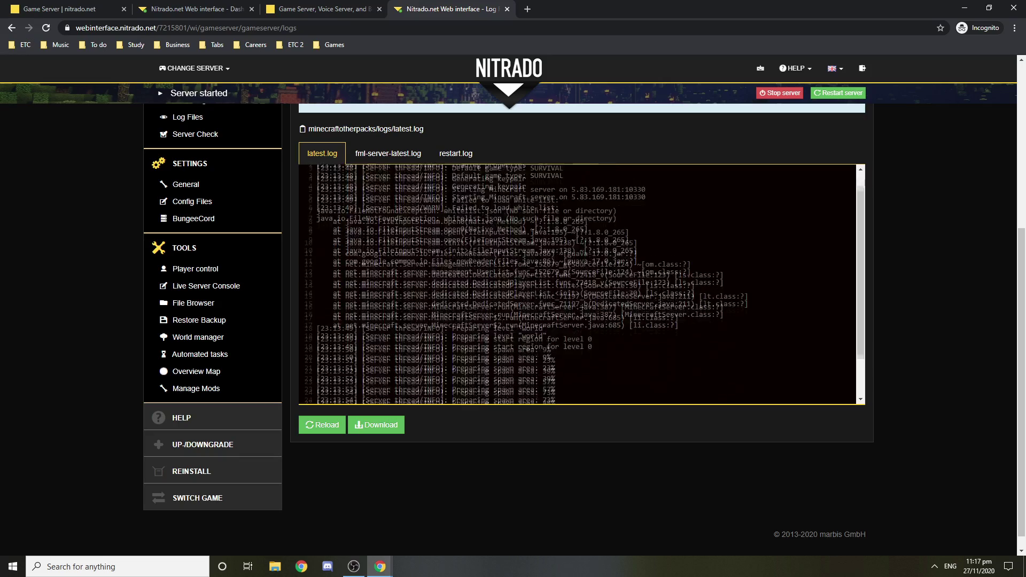
{"action": "scroll", "coordinate": [527, 476], "scroll_direction": "up", "scroll_amount": 1}
{"action": "scroll", "coordinate": [525, 487], "scroll_direction": "up", "scroll_amount": 1}
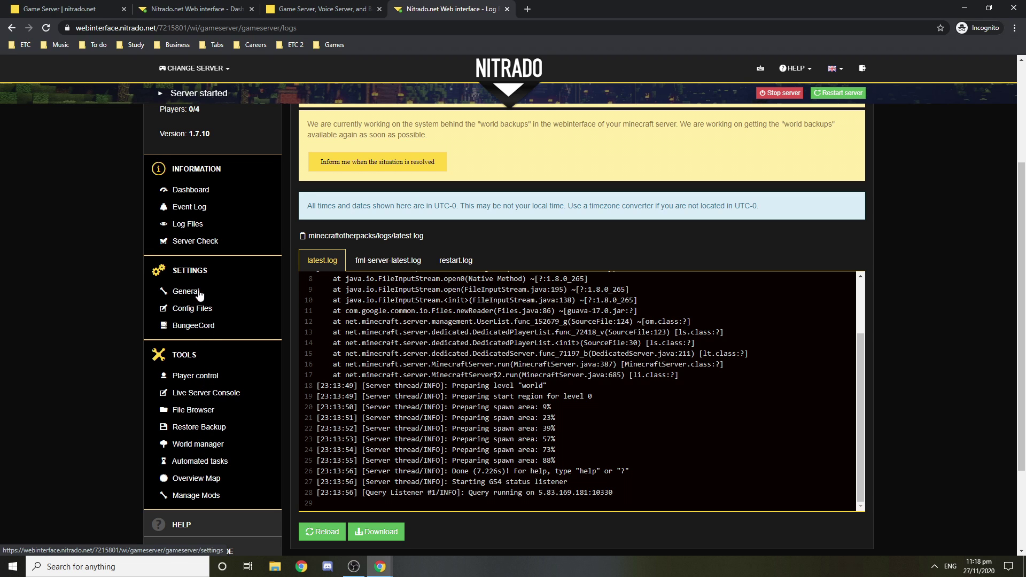
Step: Check Config Files, then reload the File Browser at the server root
{"action": "left_click", "coordinate": [196, 309]}
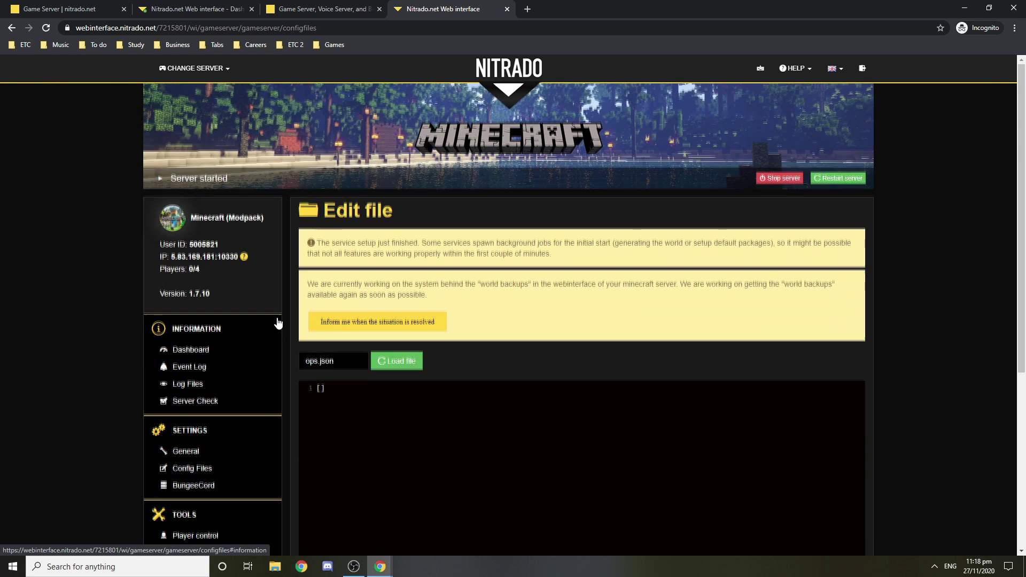
{"action": "scroll", "coordinate": [252, 328], "scroll_direction": "down", "scroll_amount": 1}
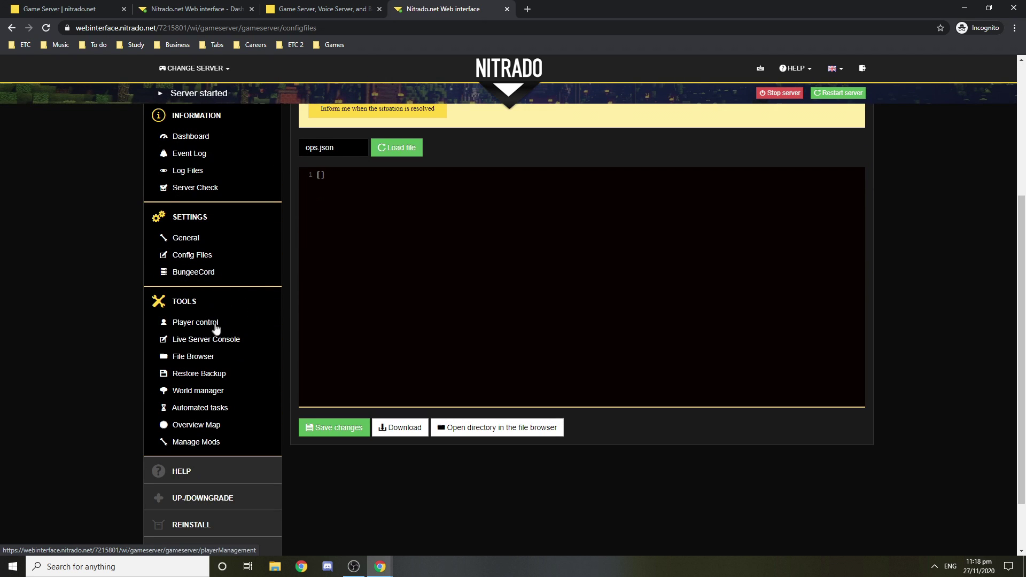
{"action": "left_click", "coordinate": [205, 358]}
{"action": "scroll", "coordinate": [422, 317], "scroll_direction": "down", "scroll_amount": 4}
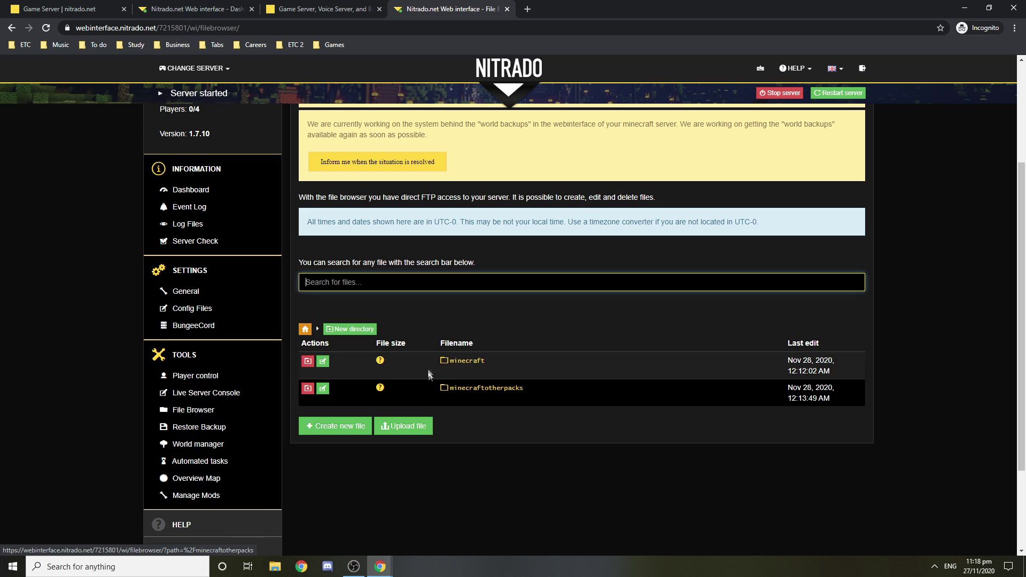
{"action": "left_click", "coordinate": [487, 393]}
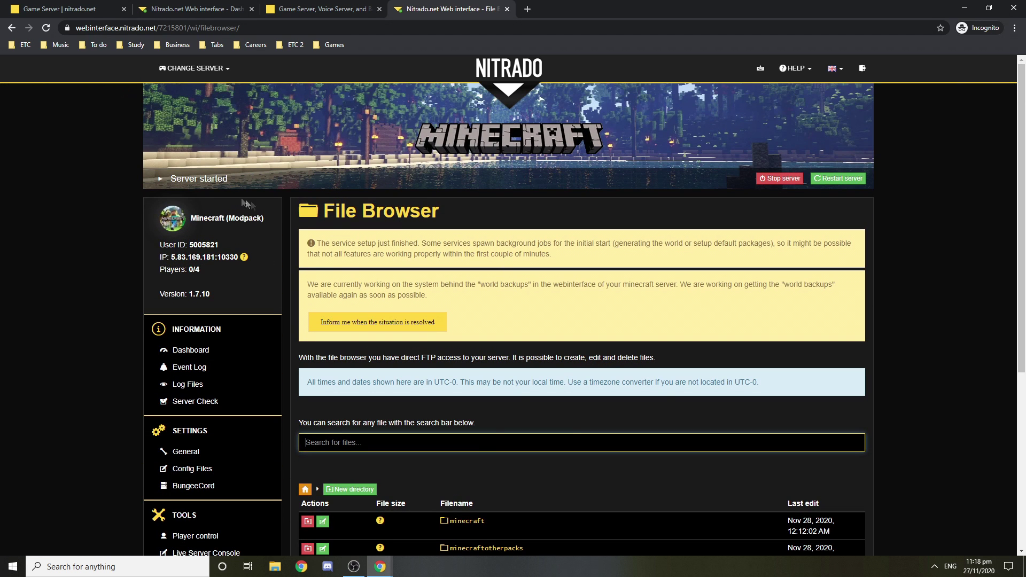
Step: Open the minecraftotherpacks folder and its empty mods subfolder
{"action": "scroll", "coordinate": [269, 231], "scroll_direction": "down", "scroll_amount": 2}
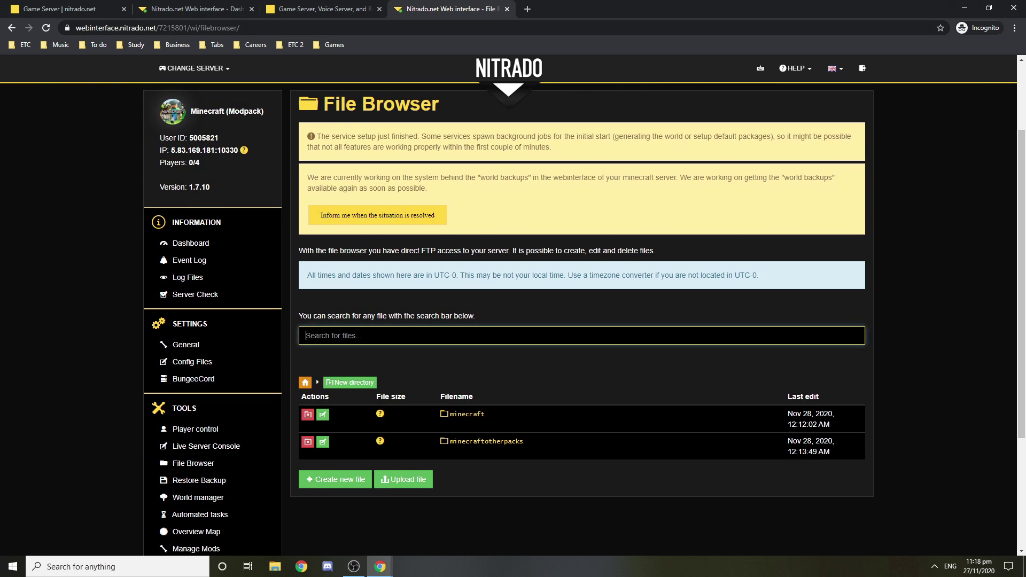
{"action": "left_click", "coordinate": [217, 185]}
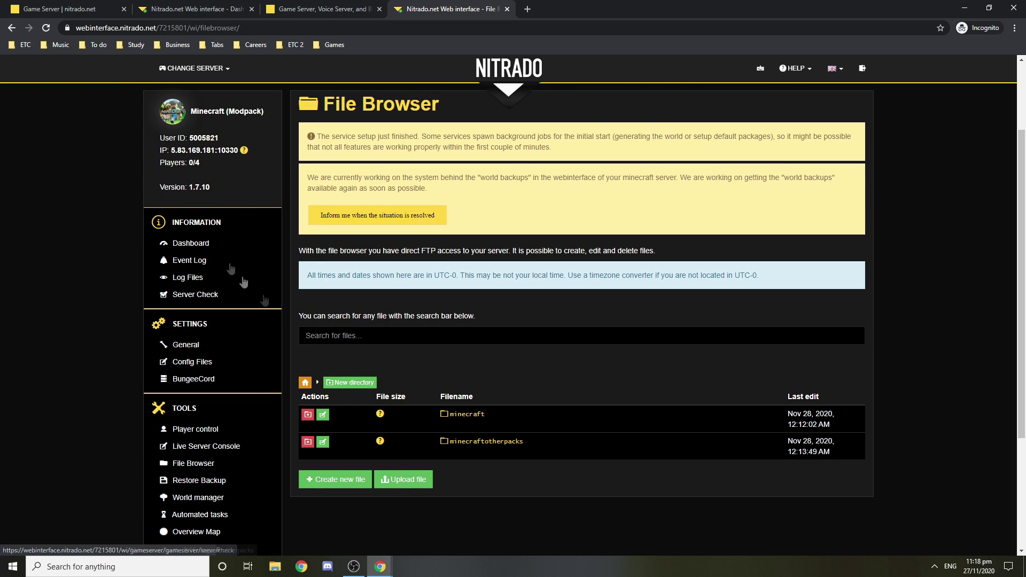
{"action": "left_click_drag", "start_coordinate": [186, 190], "coordinate": [193, 188]}
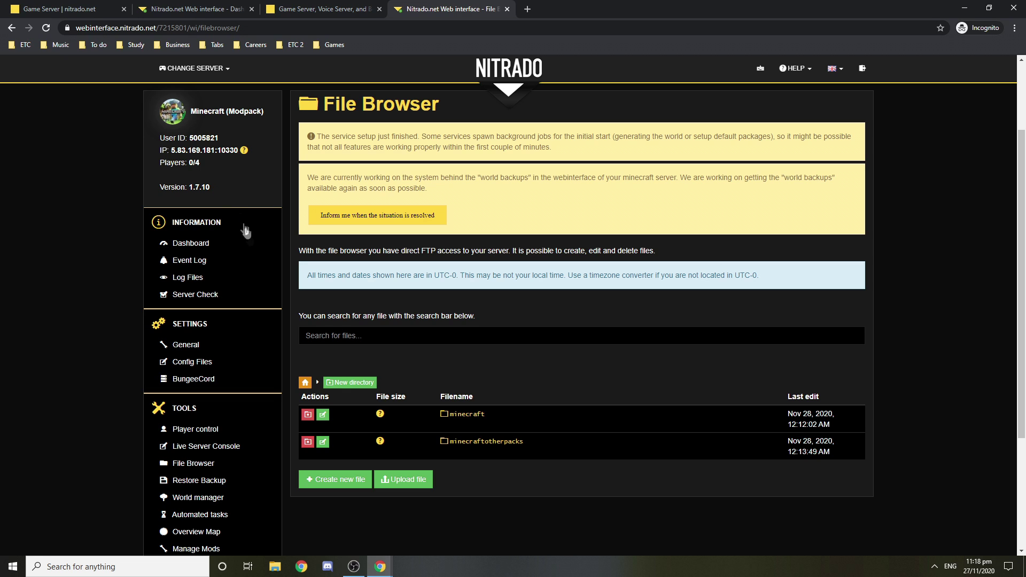
{"action": "left_click", "coordinate": [485, 447]}
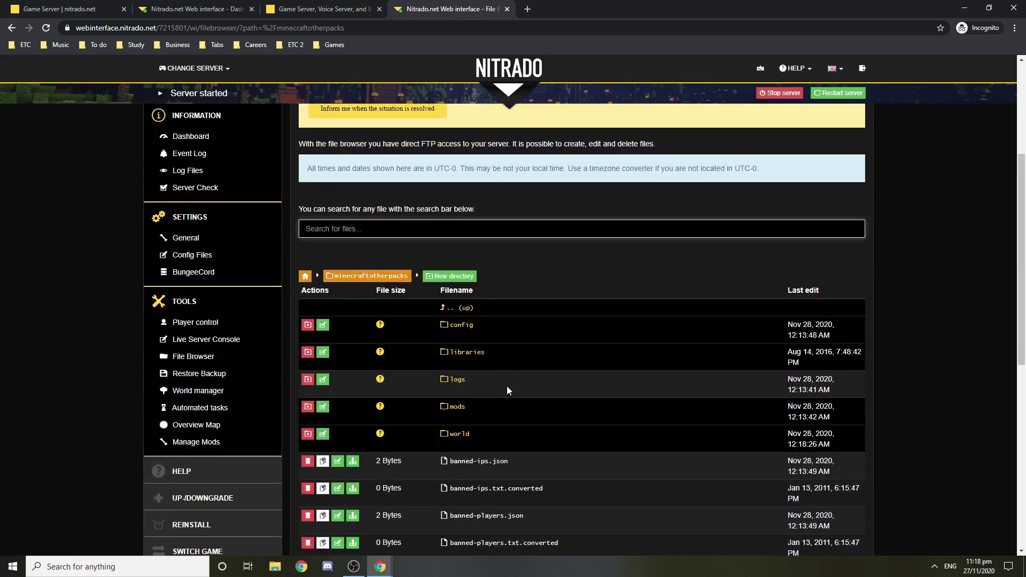
{"action": "scroll", "coordinate": [507, 386], "scroll_direction": "down", "scroll_amount": 3}
{"action": "left_click", "coordinate": [456, 356]}
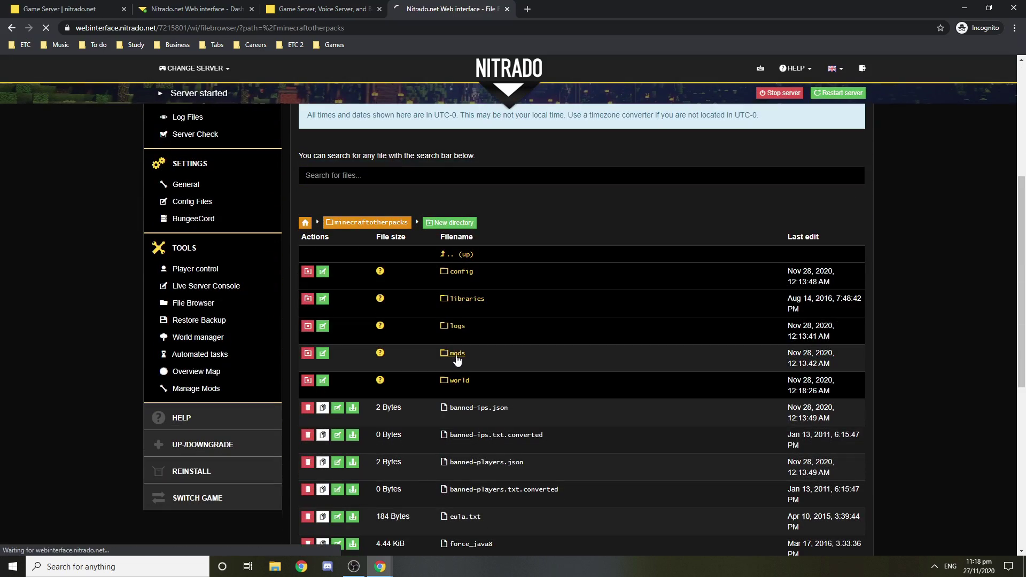
{"action": "scroll", "coordinate": [455, 374], "scroll_direction": "down", "scroll_amount": 4}
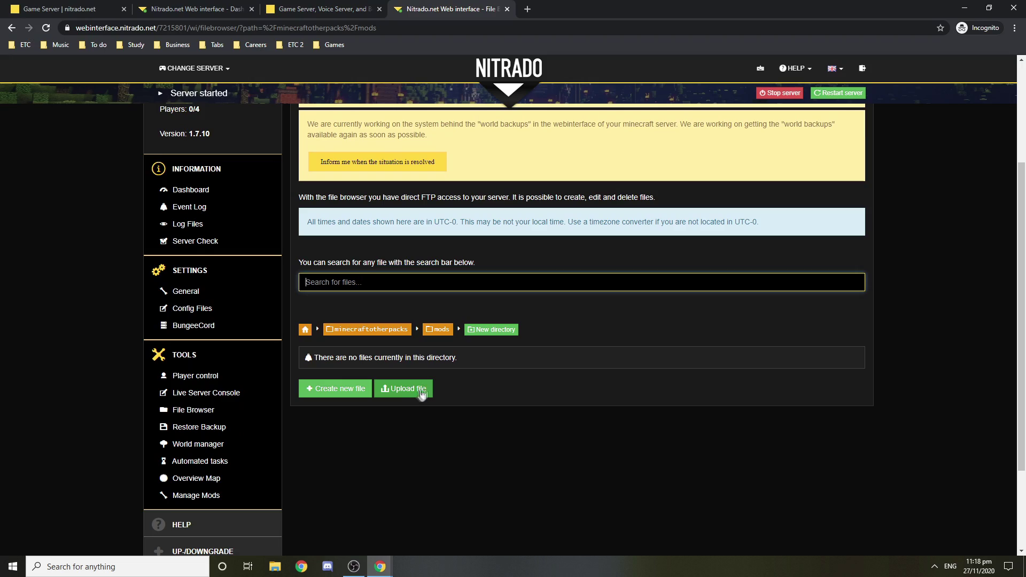
{"action": "left_click", "coordinate": [964, 8]}
Step: Open Guns and Space (1).zip in WinRAR from the desktop
{"action": "left_click", "coordinate": [965, 8]}
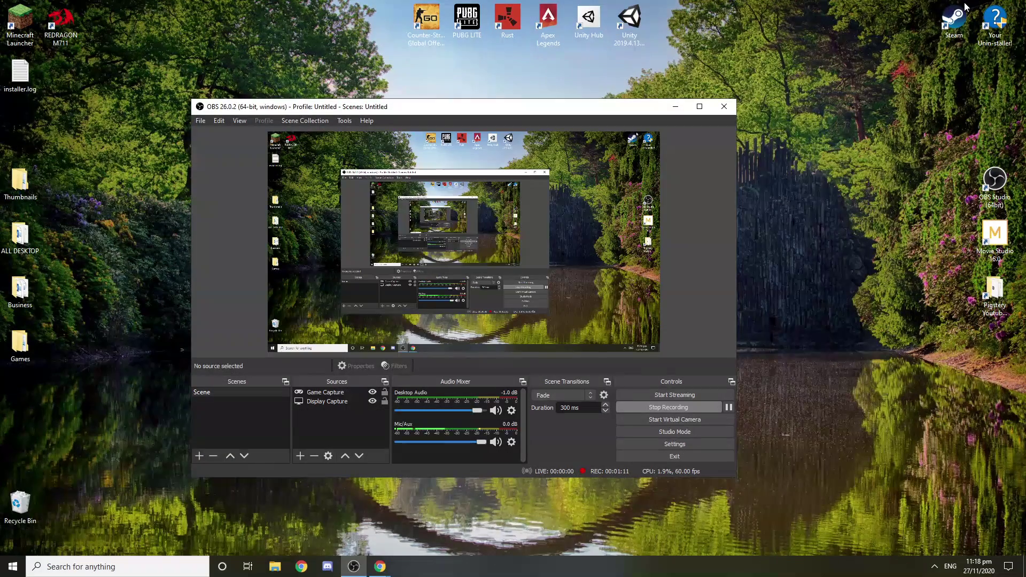
{"action": "left_click", "coordinate": [673, 107]}
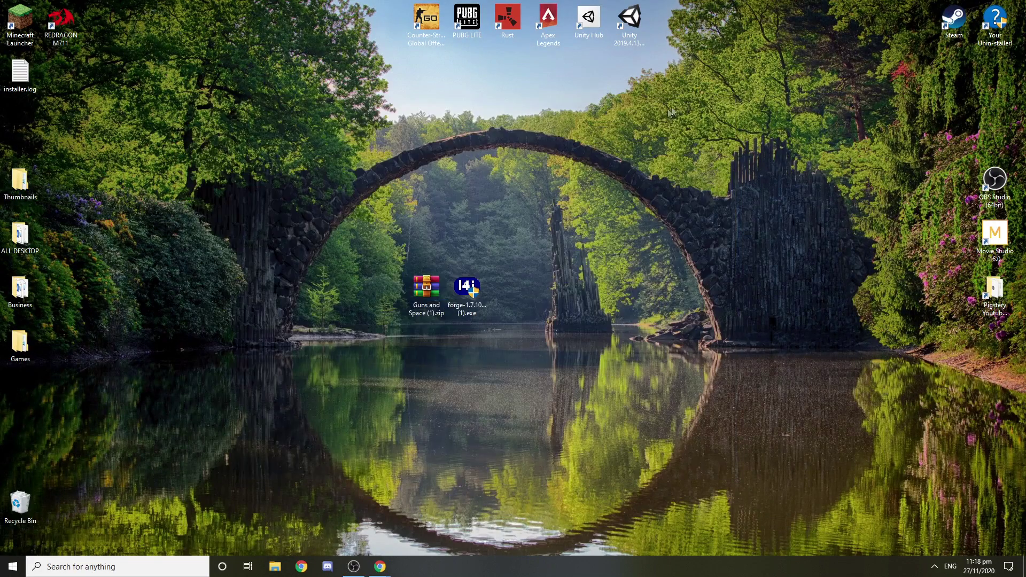
{"action": "double_click", "coordinate": [415, 291]}
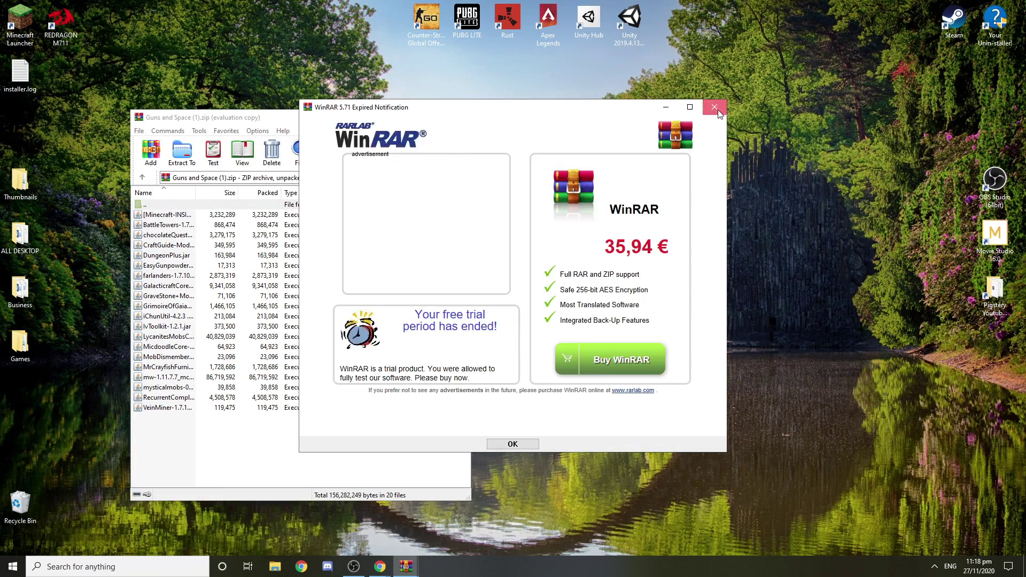
{"action": "key", "text": "Escape"}
{"action": "left_click_drag", "start_coordinate": [277, 117], "coordinate": [624, 125]}
Step: Create a new desktop folder named sjdfjs
{"action": "right_click", "coordinate": [267, 299]}
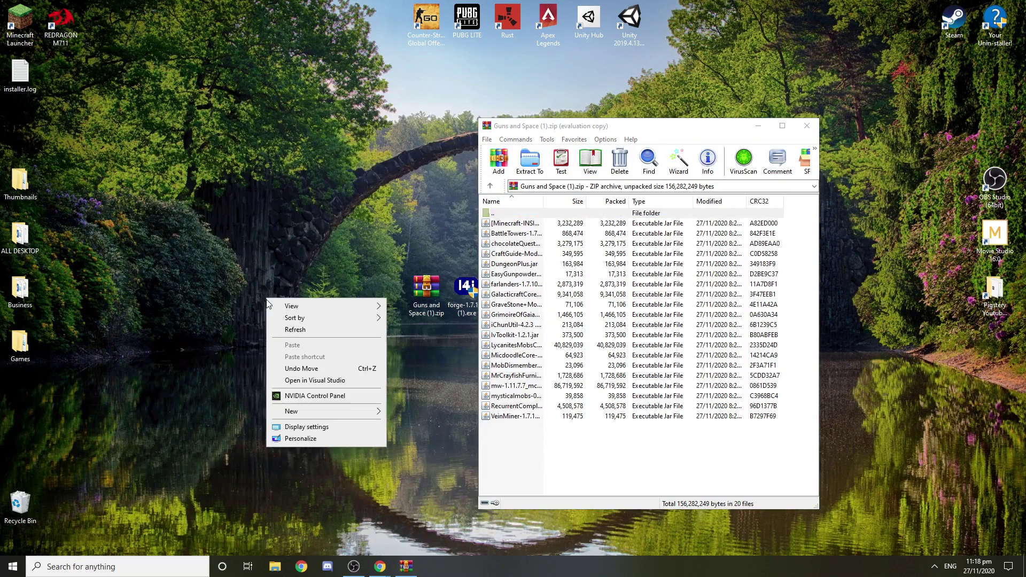
{"action": "mouse_move", "coordinate": [331, 411]}
{"action": "left_click", "coordinate": [416, 412]}
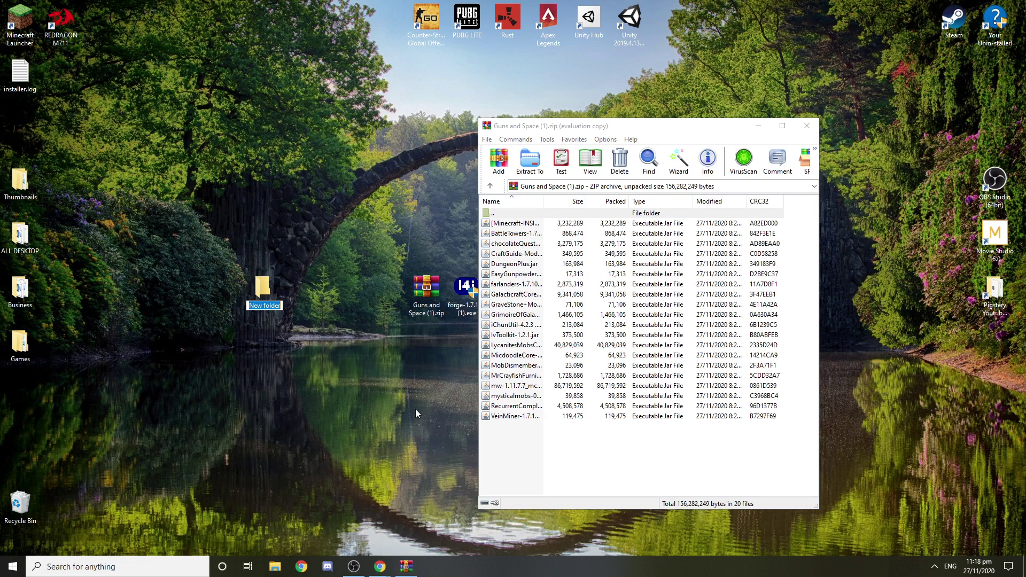
{"action": "type", "text": "sjdfjs"}
{"action": "key", "text": "Return"}
Step: Extract all 20 mod files into sjdfjs, close WinRAR, and bring back Nitrado
{"action": "left_click_drag", "start_coordinate": [514, 425], "coordinate": [262, 282]}
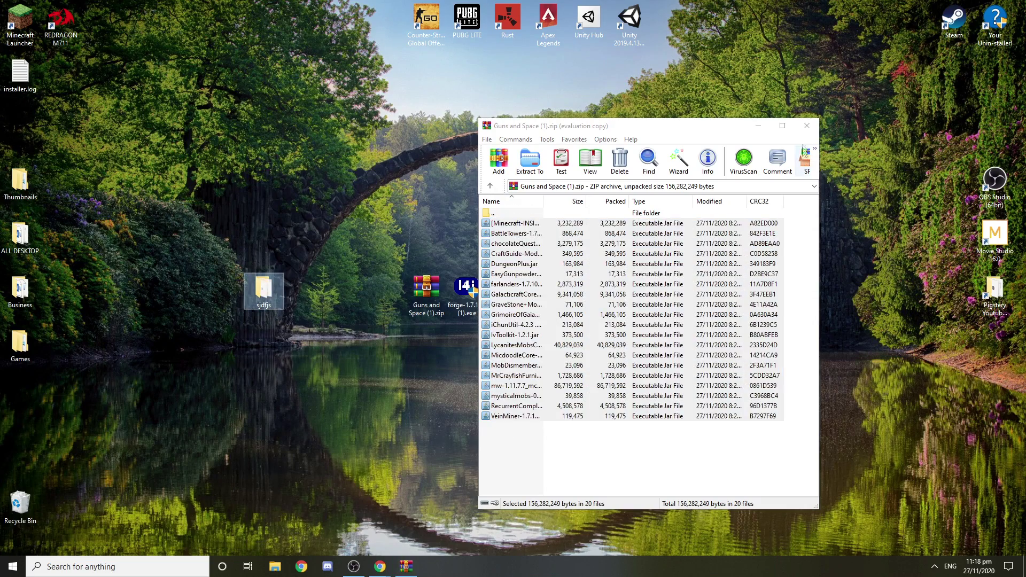
{"action": "left_click", "coordinate": [807, 126]}
{"action": "mouse_move", "coordinate": [386, 561]}
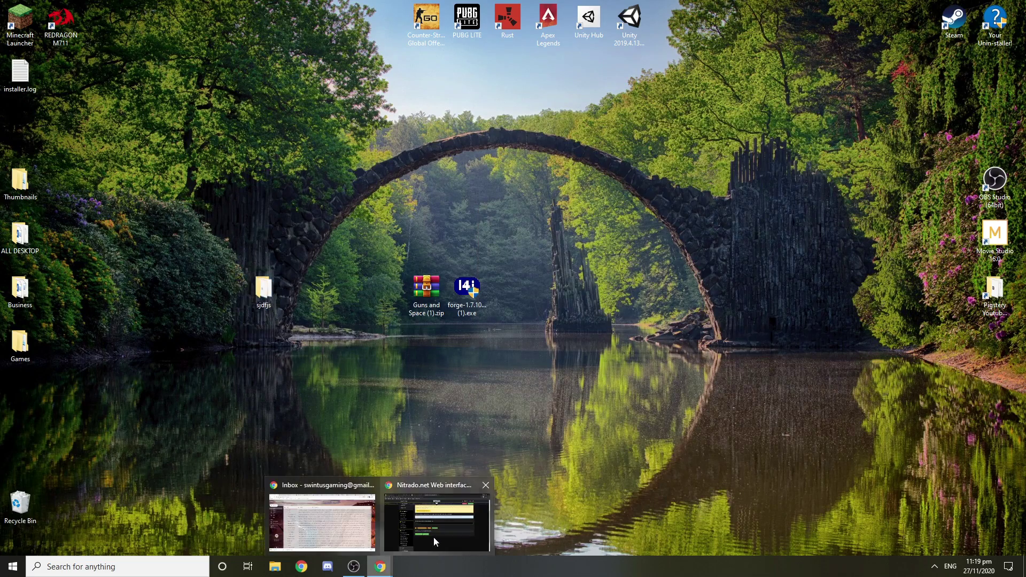
{"action": "left_click", "coordinate": [436, 513]}
Step: Begin an upload to the mods folder and open the Desktop's sjdfjs folder in the file picker
{"action": "scroll", "coordinate": [419, 398], "scroll_direction": "up", "scroll_amount": 3}
{"action": "scroll", "coordinate": [420, 398], "scroll_direction": "down", "scroll_amount": 3}
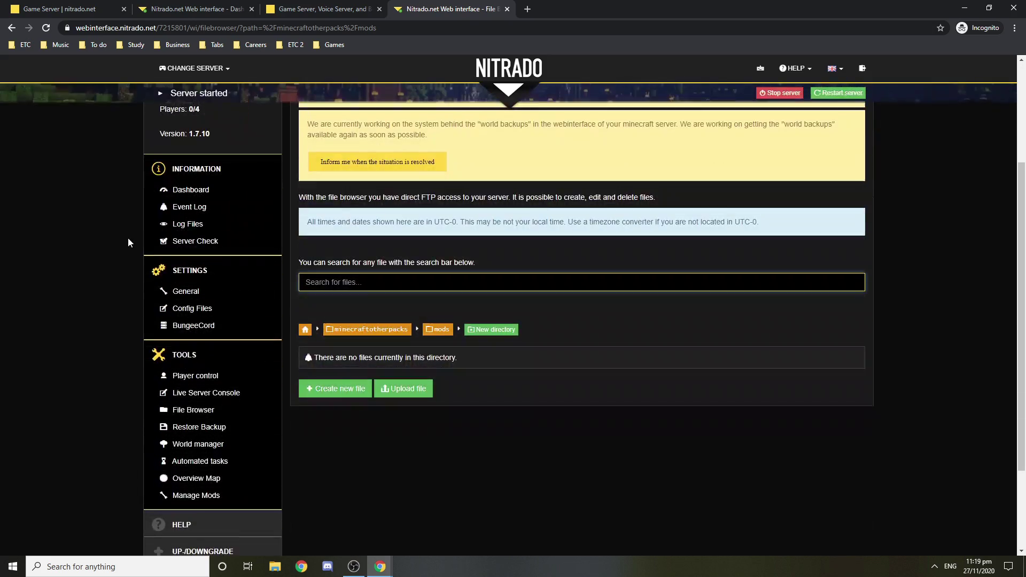
{"action": "scroll", "coordinate": [419, 398], "scroll_direction": "up", "scroll_amount": 2}
{"action": "scroll", "coordinate": [420, 398], "scroll_direction": "down", "scroll_amount": 2}
{"action": "left_click", "coordinate": [406, 389]}
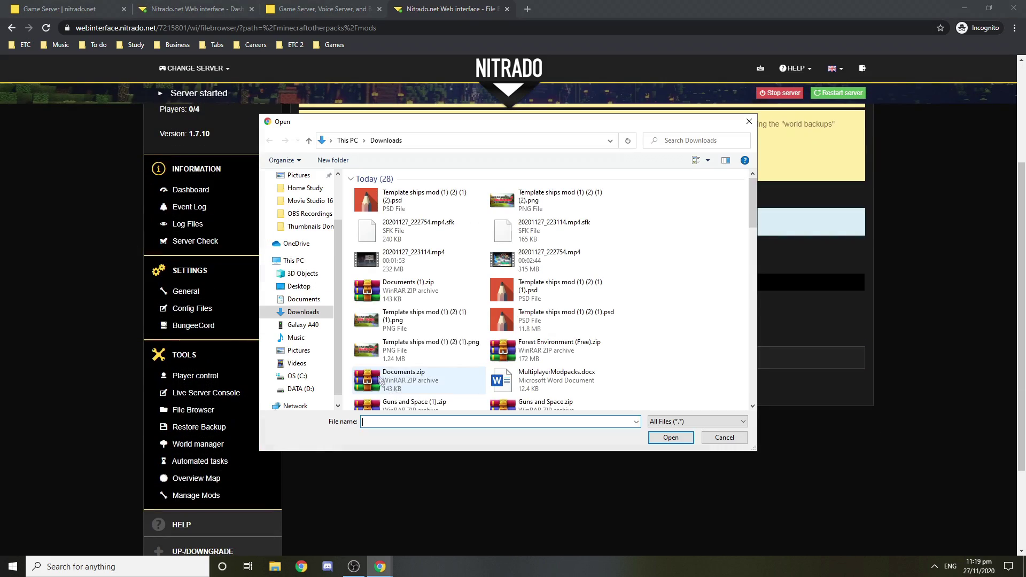
{"action": "left_click", "coordinate": [298, 287]}
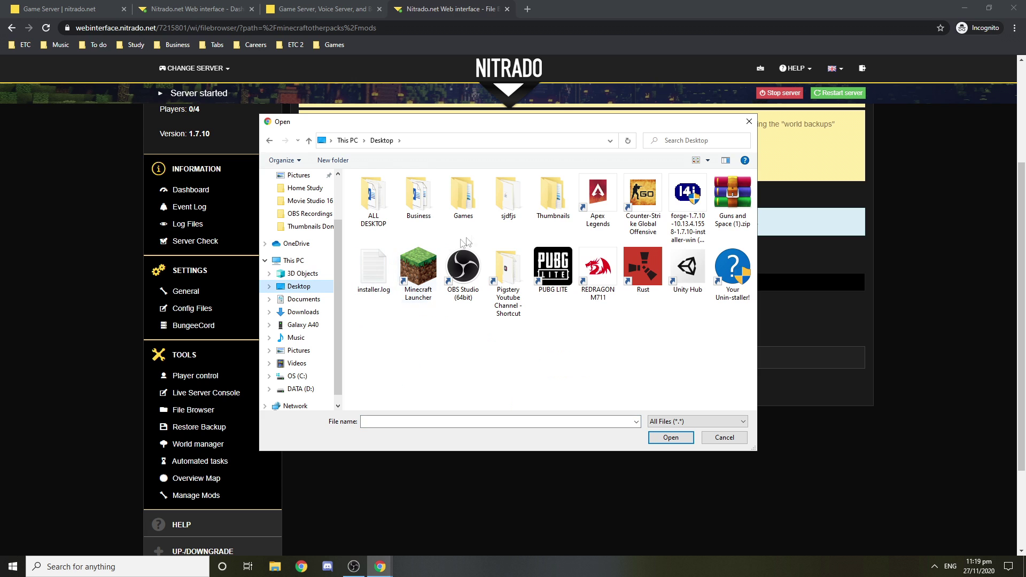
{"action": "left_click", "coordinate": [508, 199]}
{"action": "double_click", "coordinate": [508, 199]}
Step: Select and upload tlspecialarmor_1.7.10.jar into the minecraftotherpacks mods folder
{"action": "left_click_drag", "start_coordinate": [476, 122], "coordinate": [740, 158]}
{"action": "left_click", "coordinate": [730, 229]}
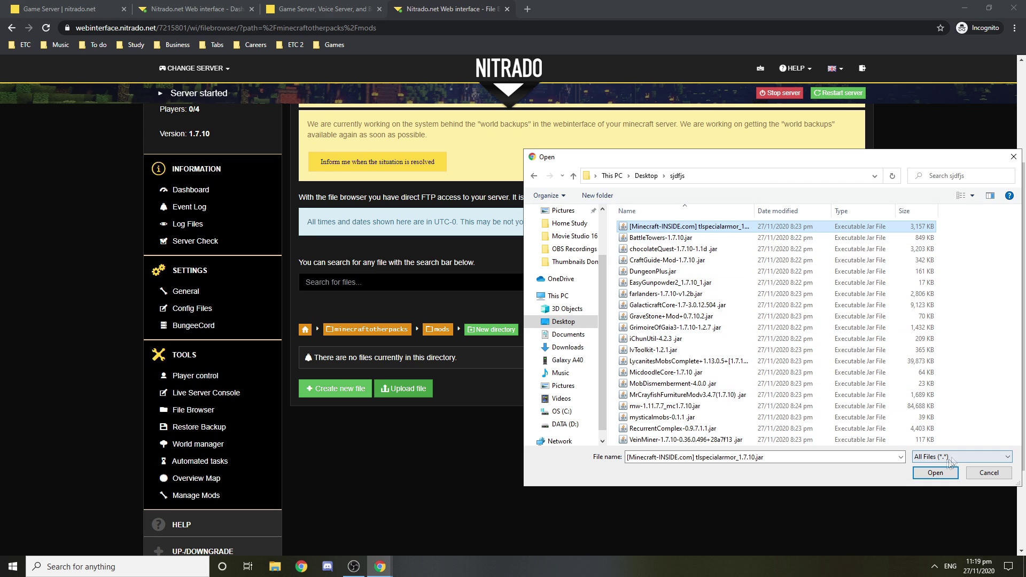
{"action": "left_click", "coordinate": [935, 473]}
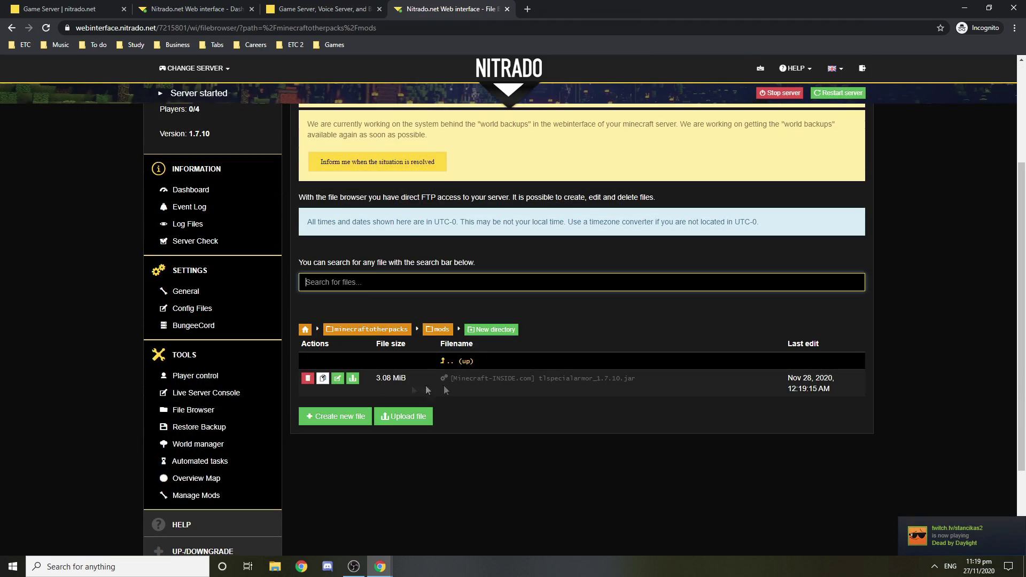
{"action": "scroll", "coordinate": [486, 376], "scroll_direction": "up", "scroll_amount": 3}
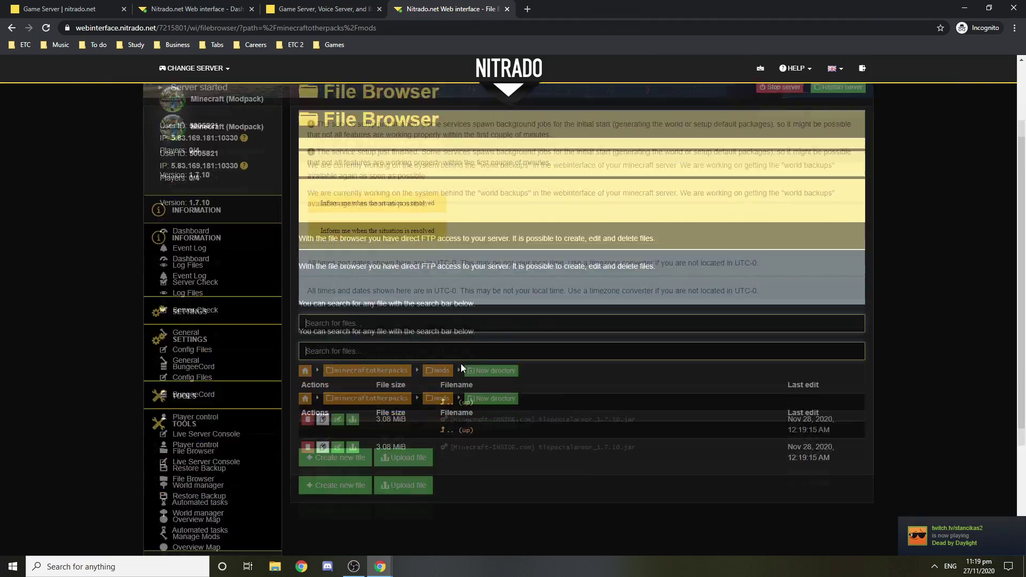
{"action": "scroll", "coordinate": [461, 364], "scroll_direction": "down", "scroll_amount": 2}
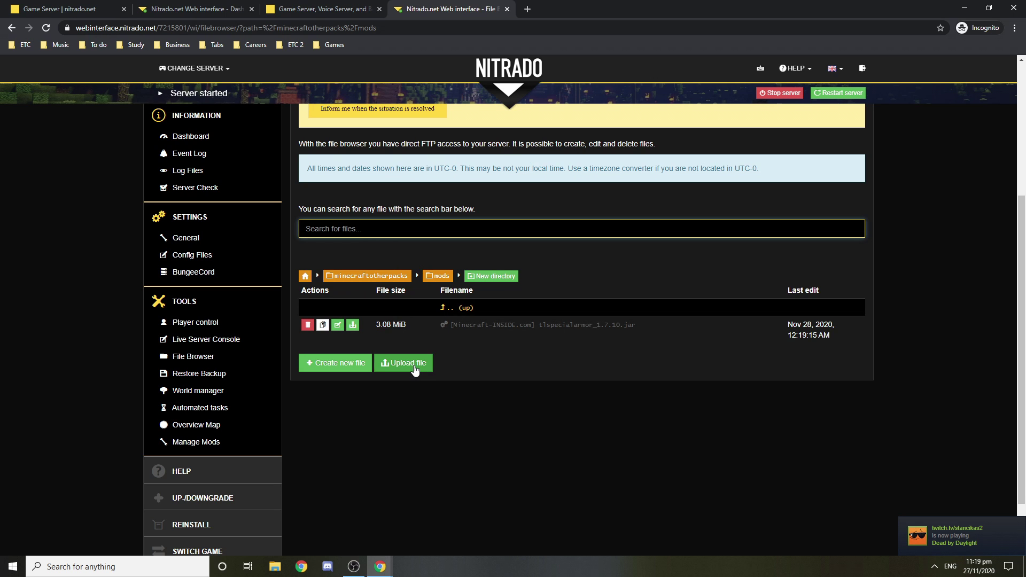
{"action": "left_click", "coordinate": [415, 369]}
Step: Upload BattleTowers-1.7.10.jar, then a multi-selected batch of jars starting at chocolateQuest
{"action": "left_click", "coordinate": [663, 237]}
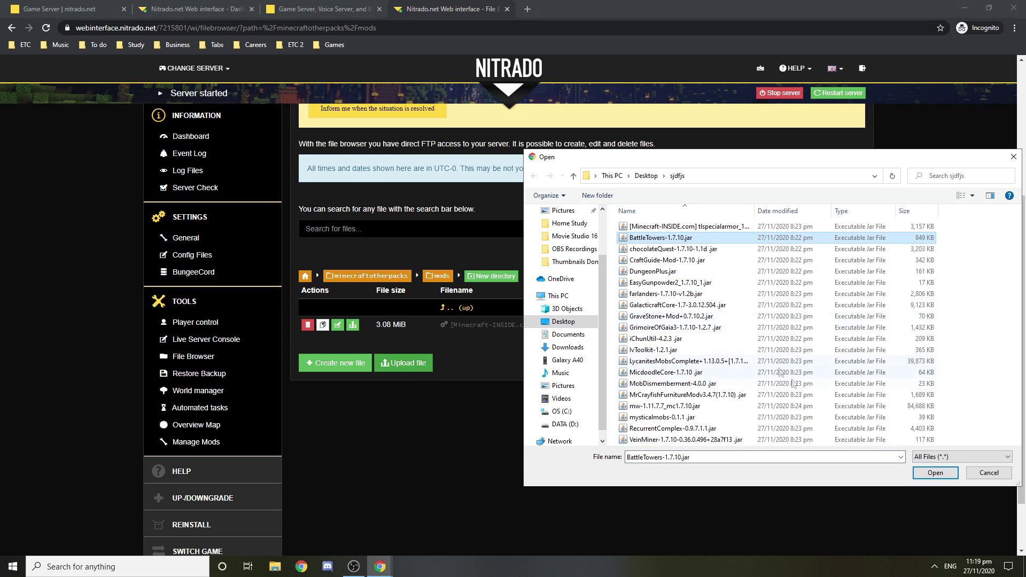
{"action": "left_click", "coordinate": [929, 474]}
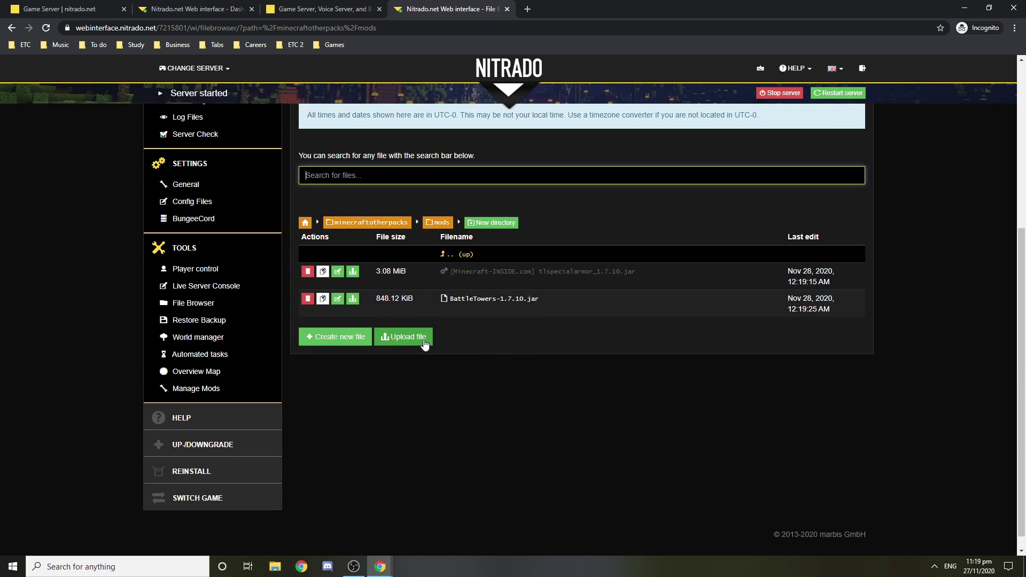
{"action": "left_click", "coordinate": [424, 343]}
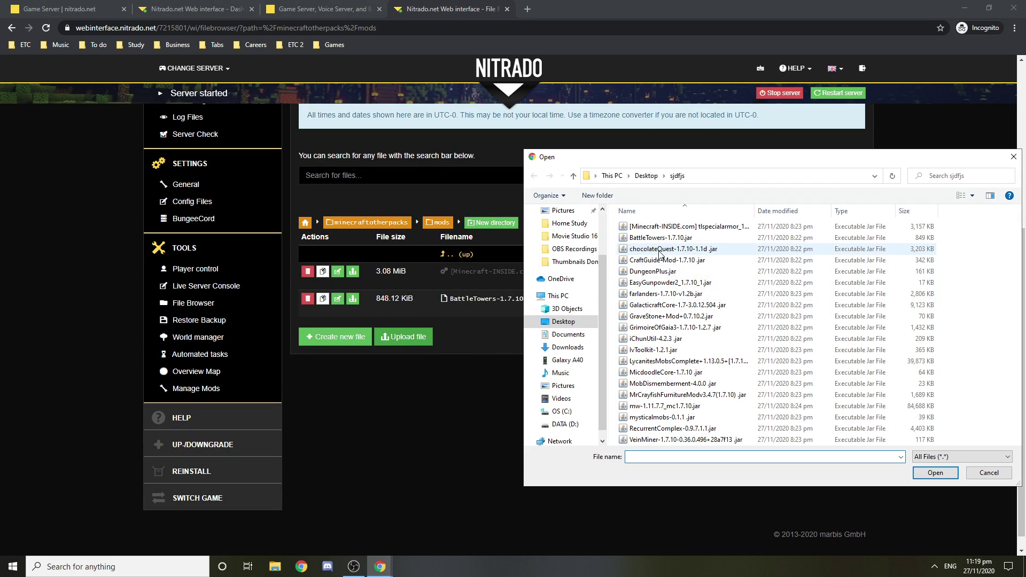
{"action": "left_click", "coordinate": [660, 251]}
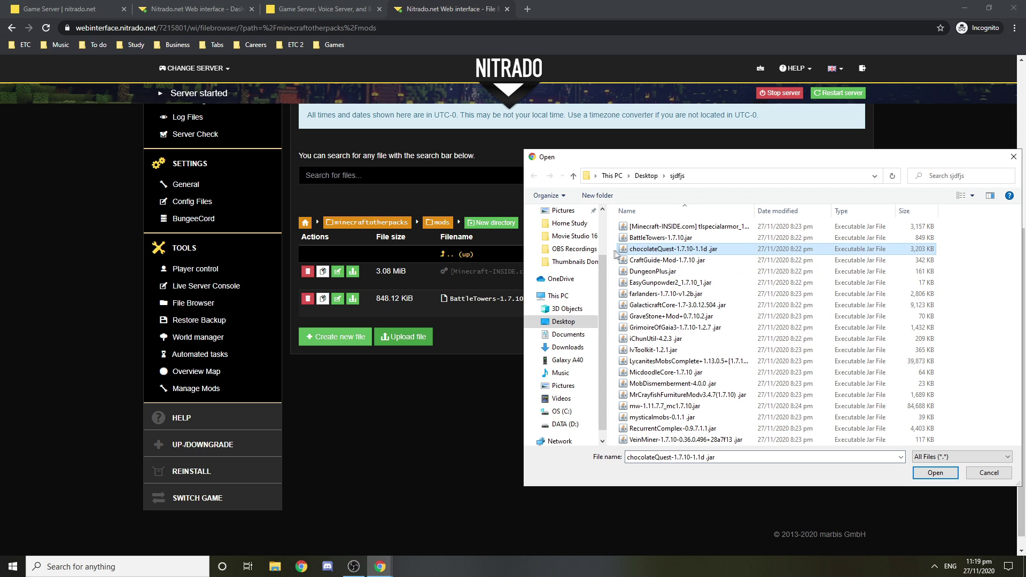
{"action": "left_click_drag", "start_coordinate": [620, 254], "coordinate": [637, 289]}
{"action": "key", "text": "Return"}
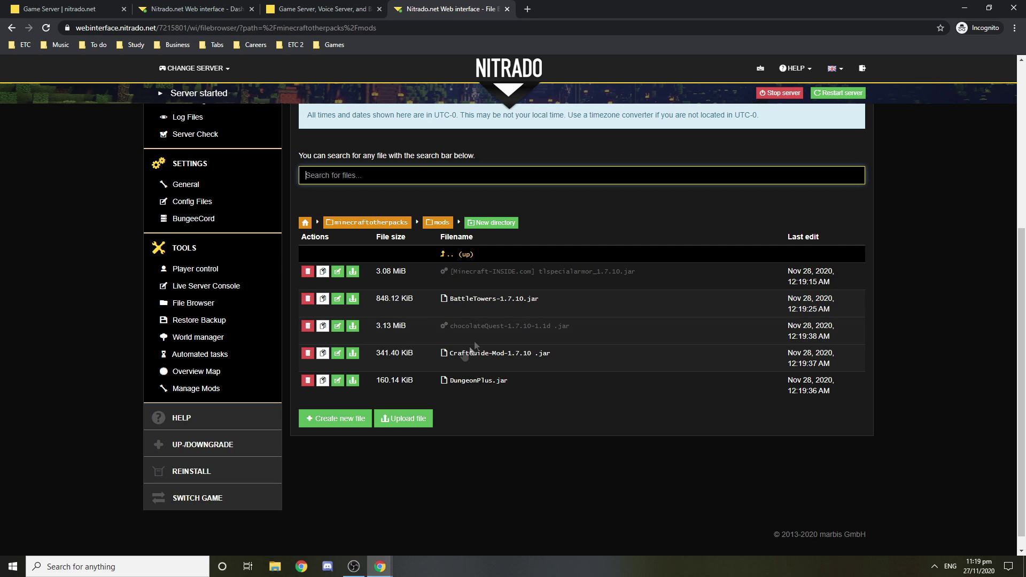
Step: Upload the last batch of mod jars through VeinMiner-1.7.10
{"action": "left_click", "coordinate": [412, 421]}
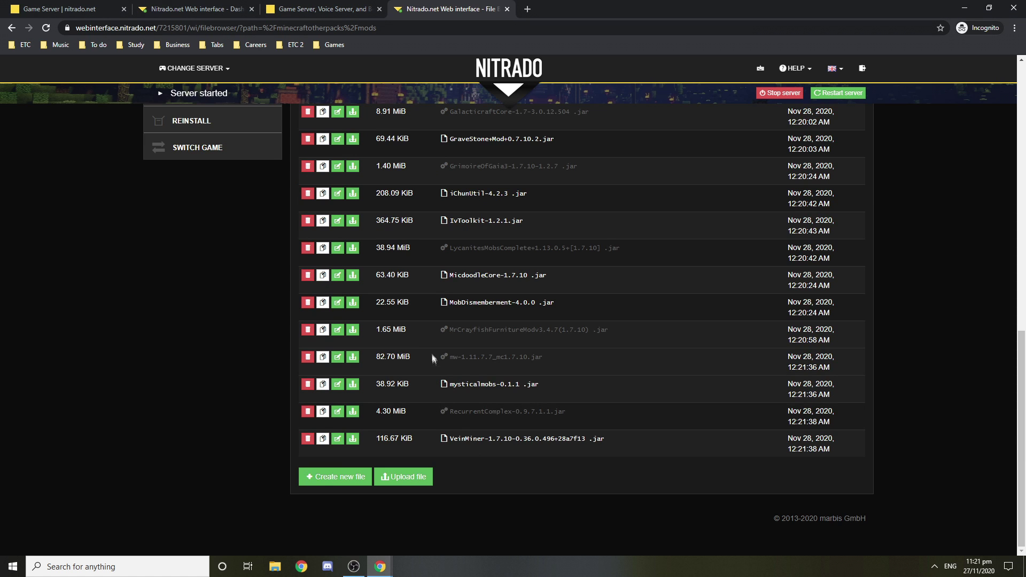
{"action": "left_click", "coordinate": [422, 477]}
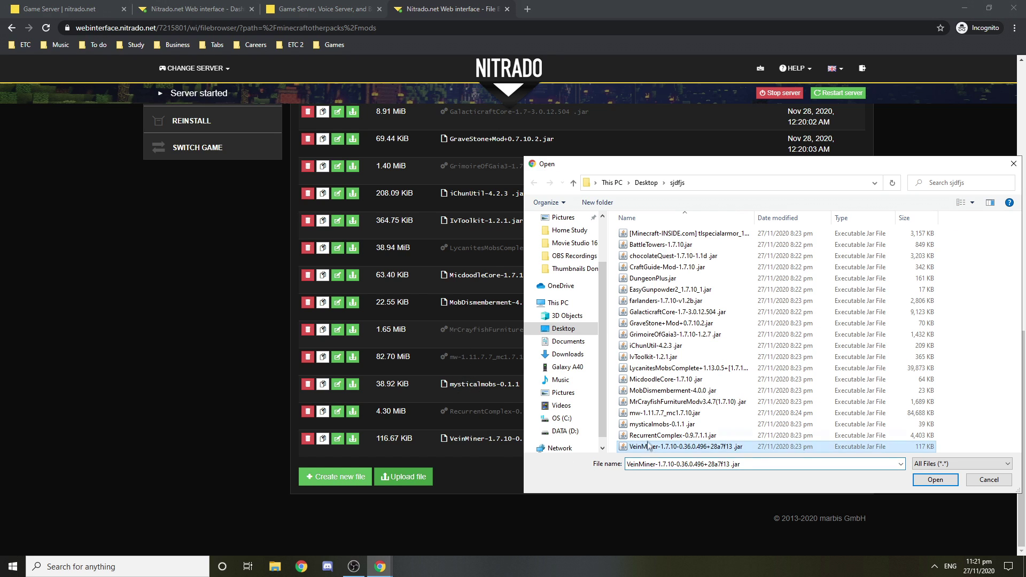
{"action": "double_click", "coordinate": [643, 402]}
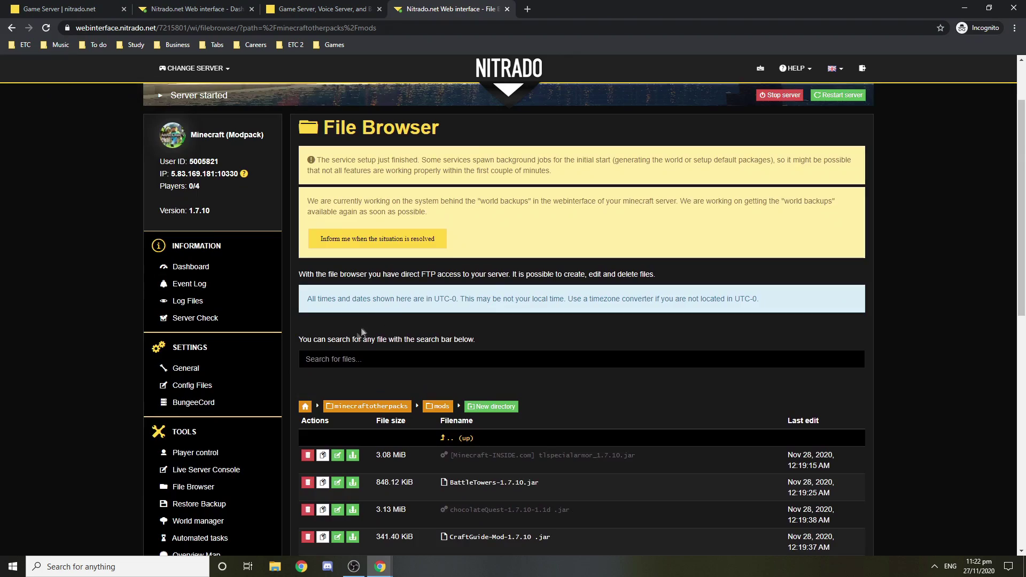
Step: Delete the server's world named 'world' from the World manager, confirming the deletion
{"action": "scroll", "coordinate": [310, 336], "scroll_direction": "down", "scroll_amount": 2}
{"action": "left_click", "coordinate": [204, 418]}
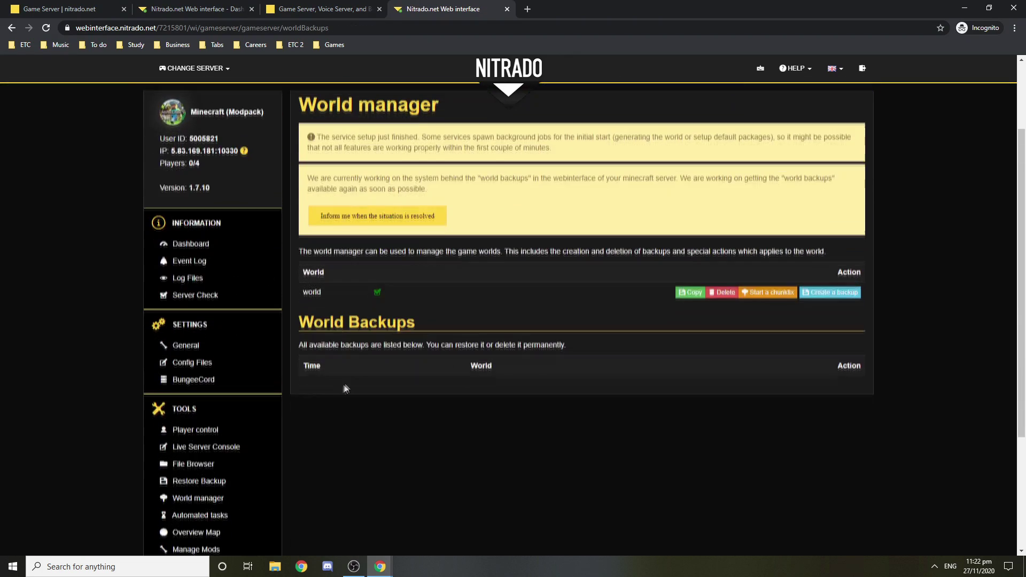
{"action": "scroll", "coordinate": [653, 330], "scroll_direction": "up", "scroll_amount": 2}
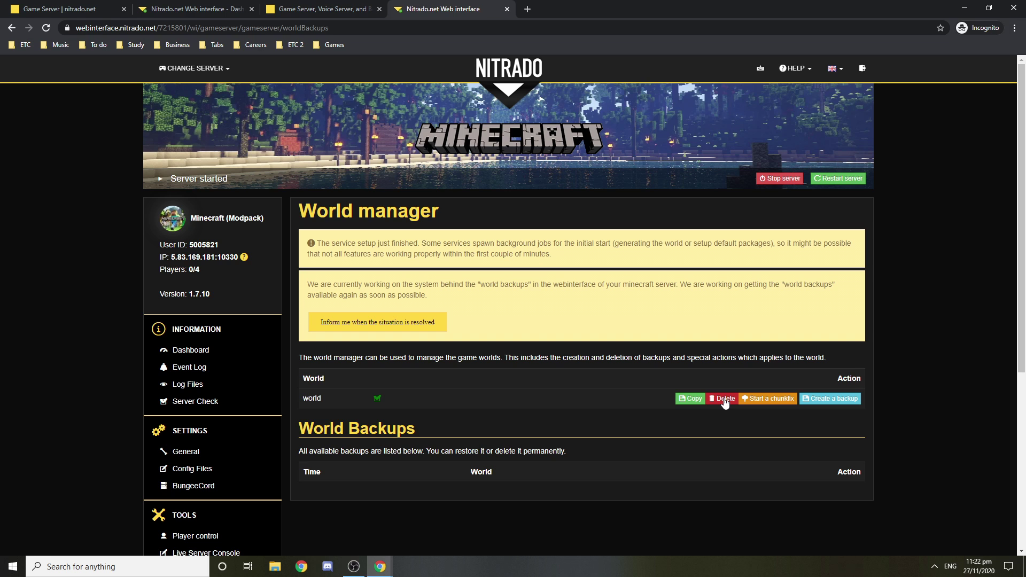
{"action": "left_click", "coordinate": [725, 399]}
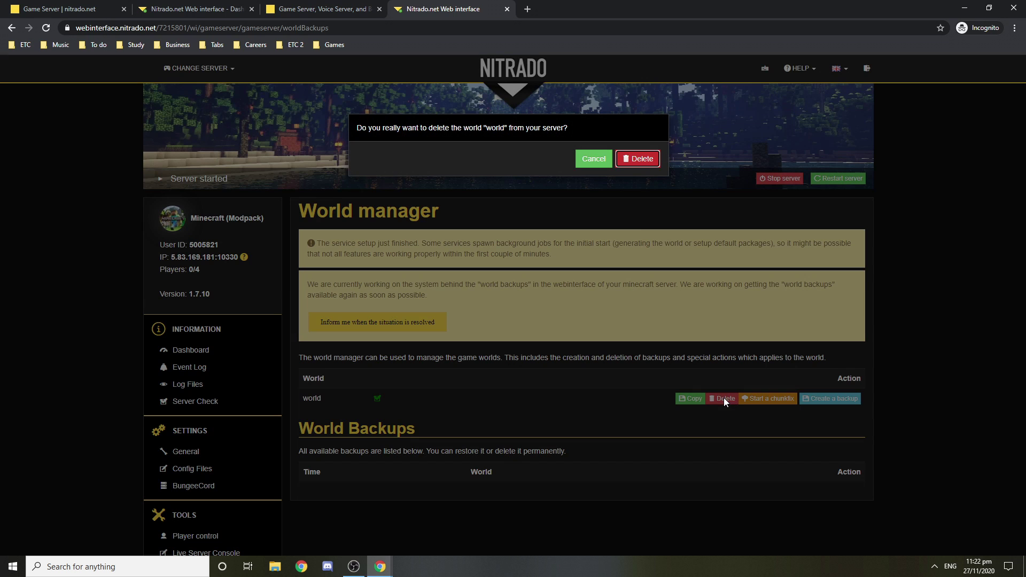
{"action": "left_click", "coordinate": [616, 160]}
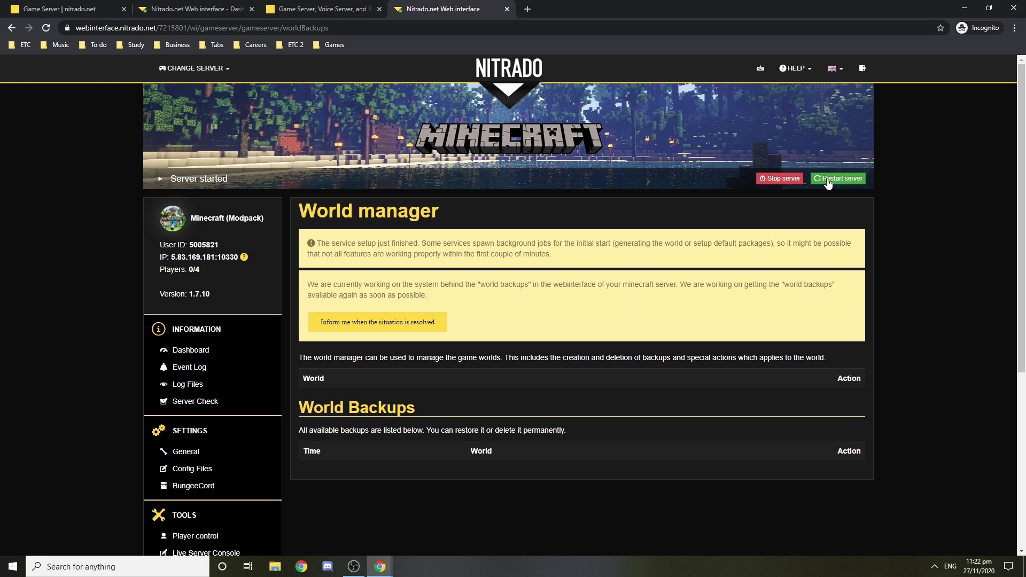
{"action": "left_click", "coordinate": [828, 180]}
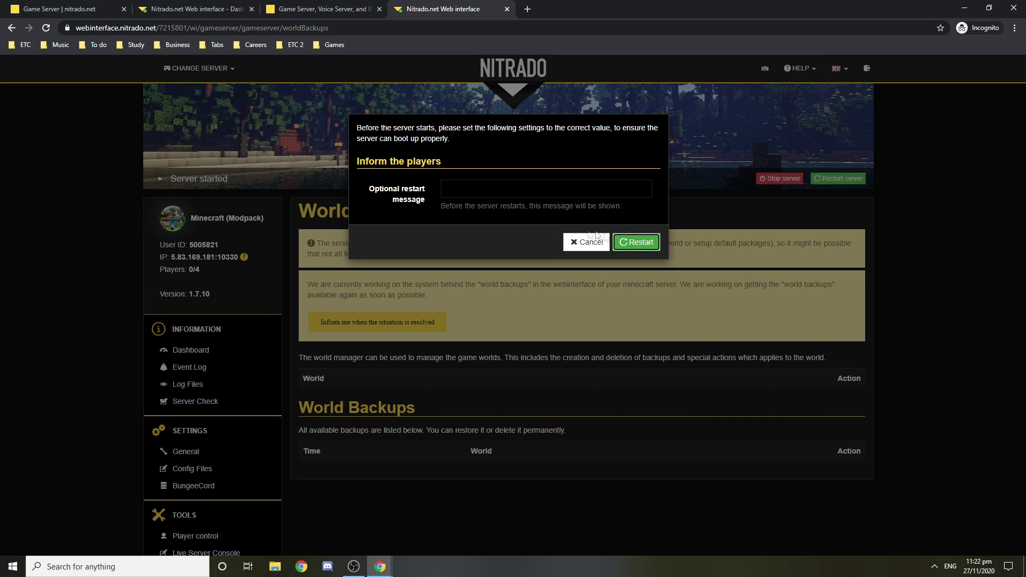
Step: Restart the server, leaving the restart message empty
{"action": "left_click", "coordinate": [535, 190]}
{"action": "left_click", "coordinate": [521, 211]}
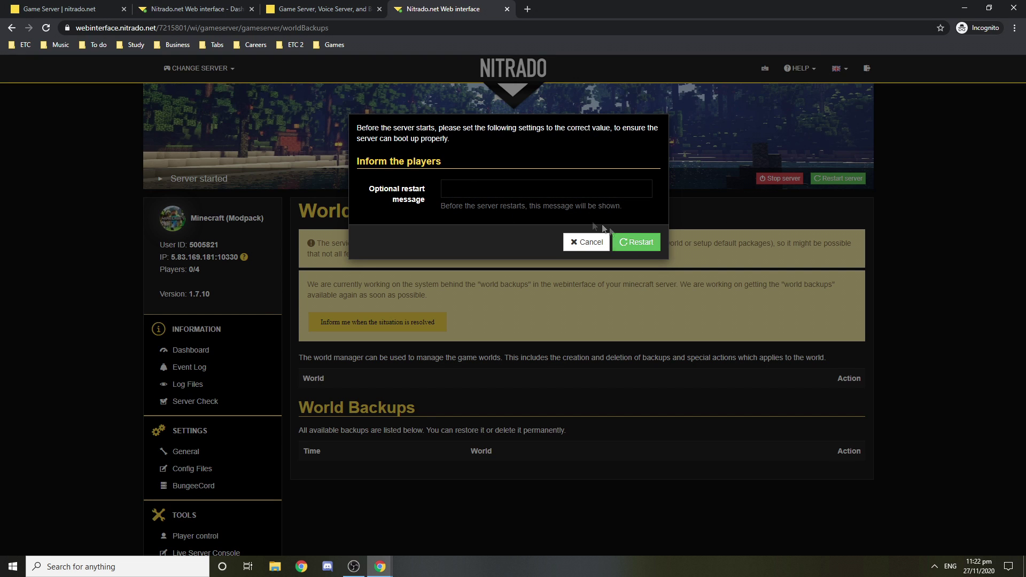
{"action": "left_click", "coordinate": [632, 245]}
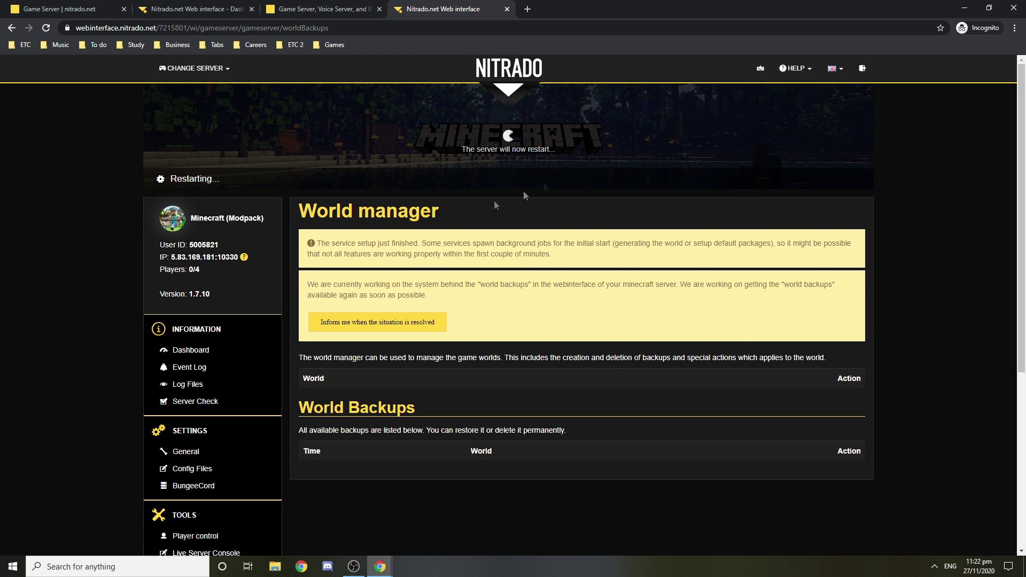
{"action": "scroll", "coordinate": [229, 287], "scroll_direction": "down", "scroll_amount": 3}
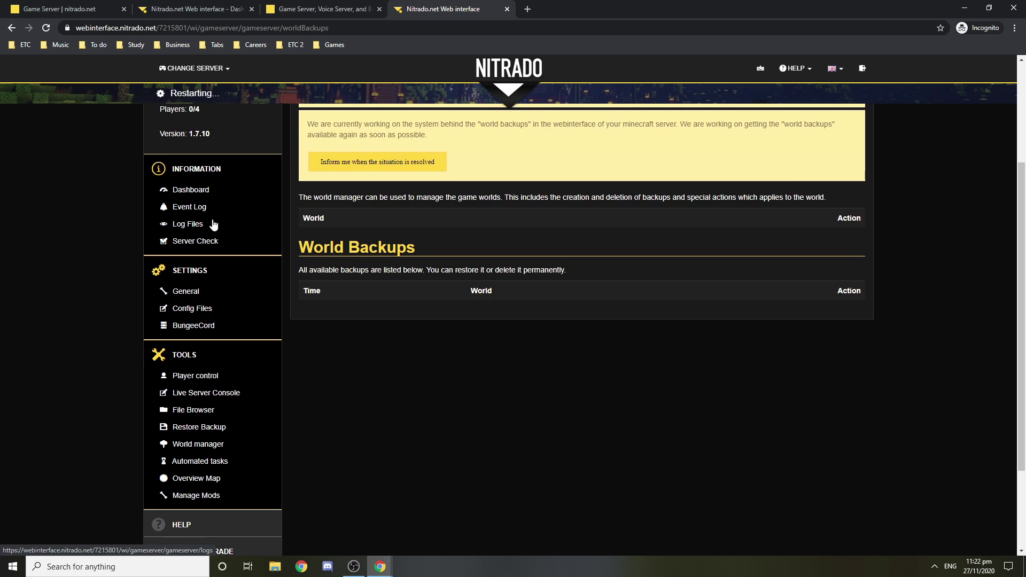
{"action": "scroll", "coordinate": [214, 224], "scroll_direction": "down", "scroll_amount": 1}
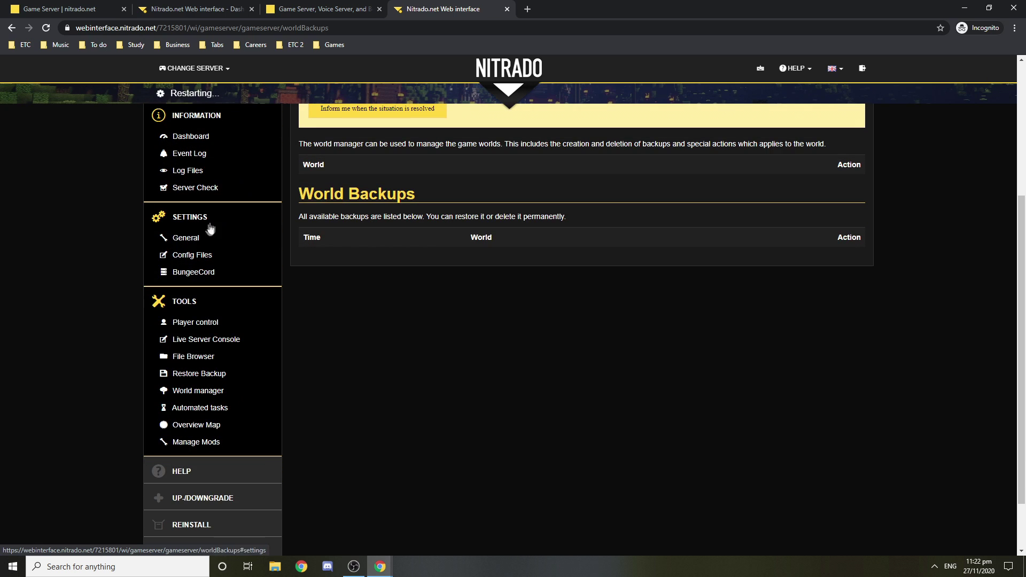
Step: Check the player control page, then confirm the World manager lists no worlds or backups
{"action": "left_click", "coordinate": [203, 324]}
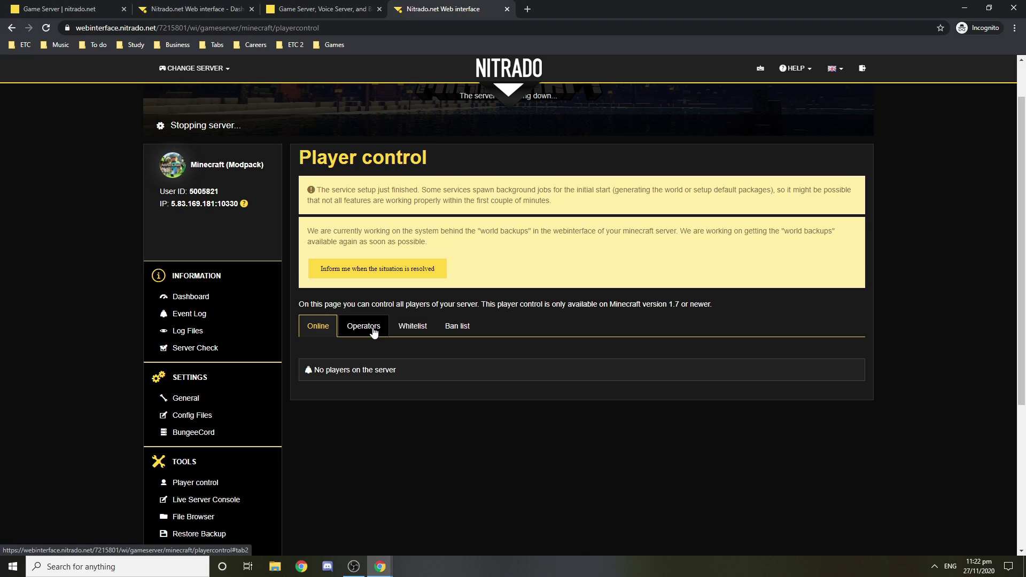
{"action": "scroll", "coordinate": [199, 305], "scroll_direction": "down", "scroll_amount": 3}
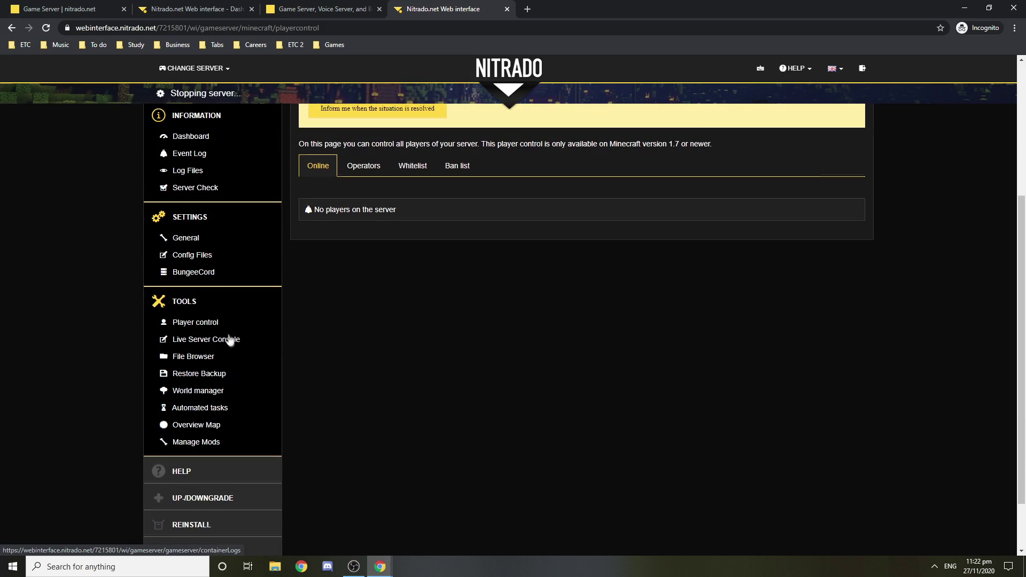
{"action": "scroll", "coordinate": [229, 340], "scroll_direction": "down", "scroll_amount": 1}
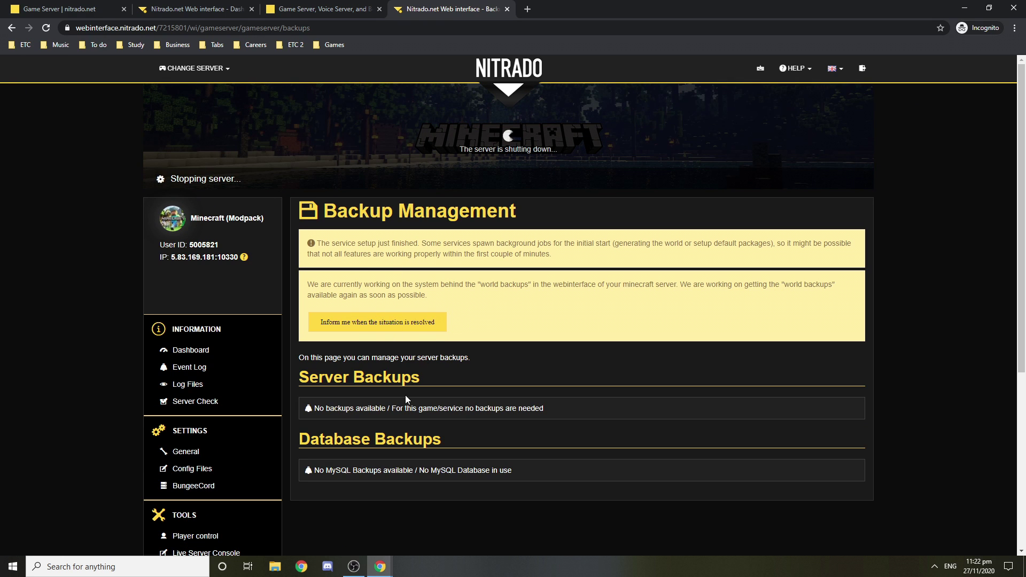
{"action": "scroll", "coordinate": [405, 396], "scroll_direction": "down", "scroll_amount": 4}
{"action": "left_click", "coordinate": [207, 391]}
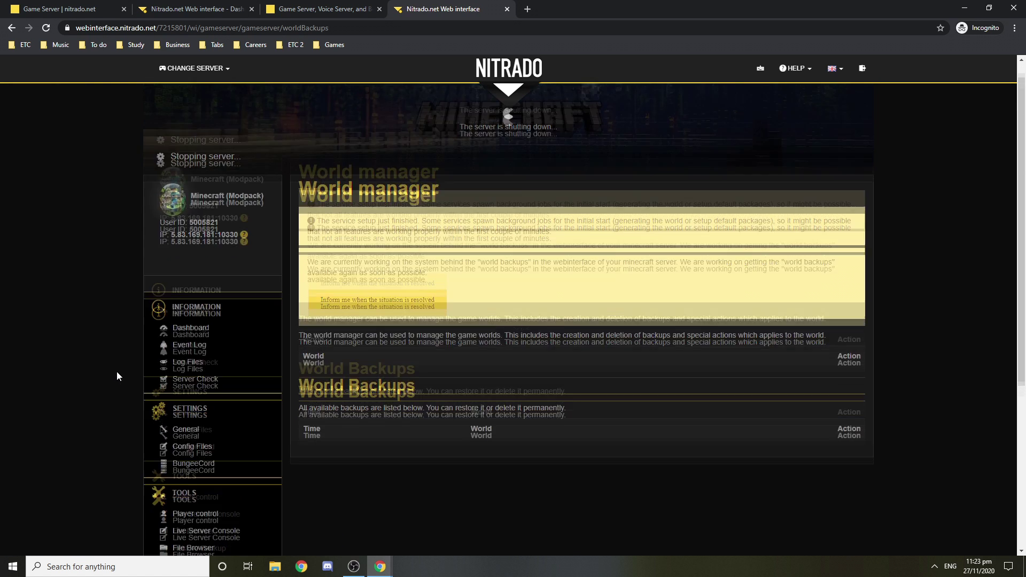
{"action": "scroll", "coordinate": [118, 373], "scroll_direction": "down", "scroll_amount": 5}
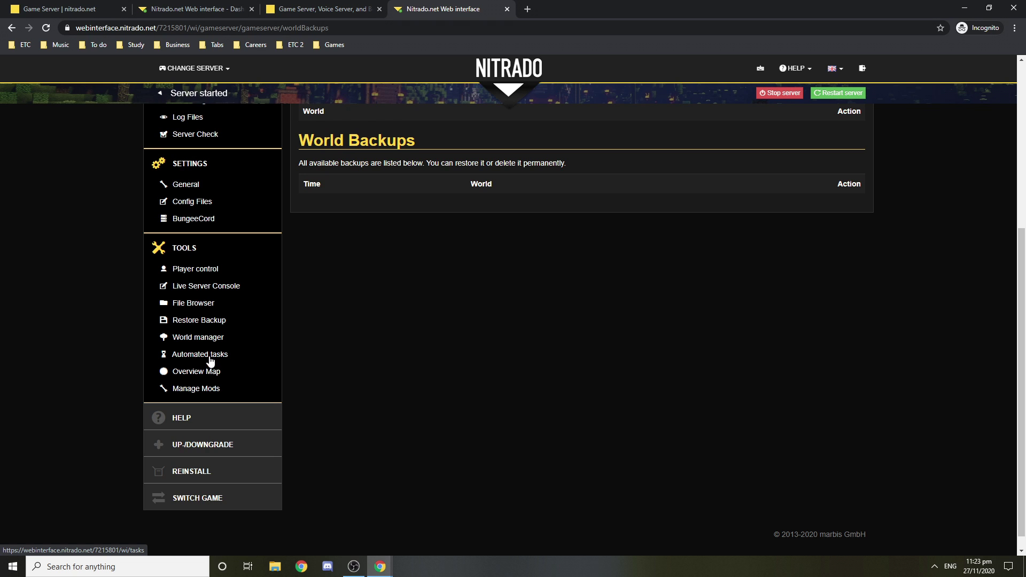
{"action": "scroll", "coordinate": [237, 363], "scroll_direction": "up", "scroll_amount": 5}
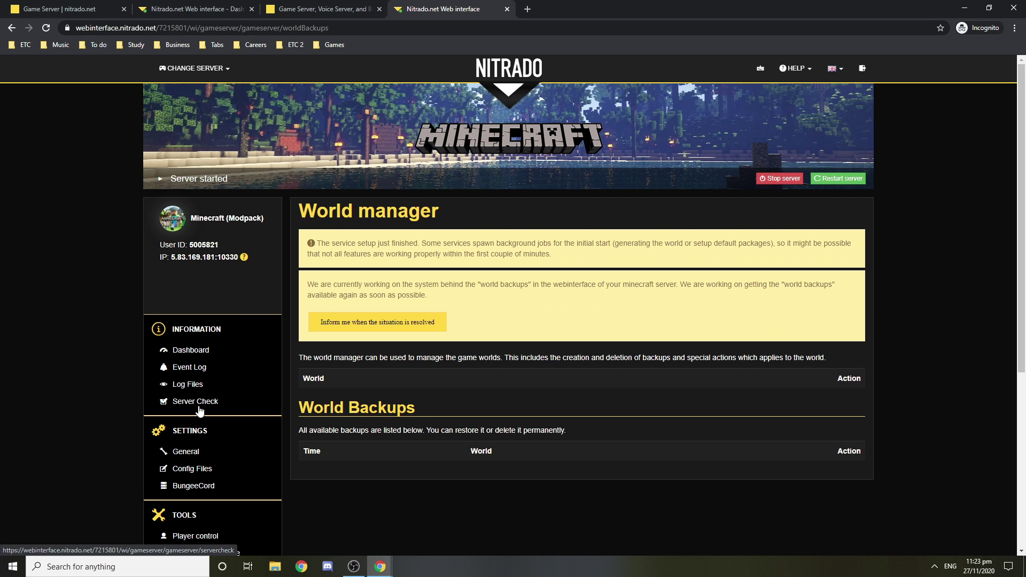
{"action": "scroll", "coordinate": [229, 408], "scroll_direction": "down", "scroll_amount": 3}
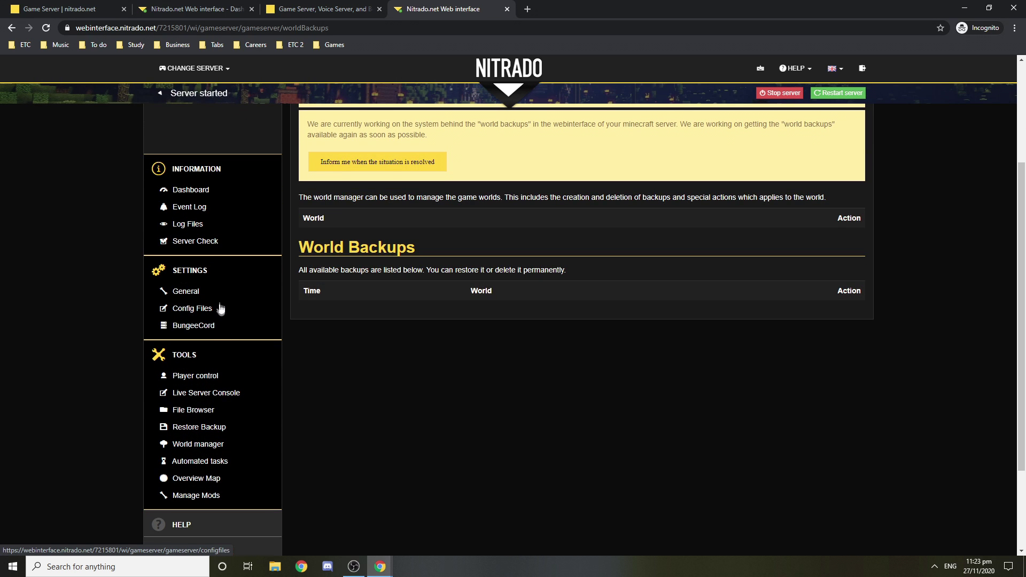
Step: Open the server's log files and reload latest.log to follow startup progress
{"action": "left_click", "coordinate": [202, 227]}
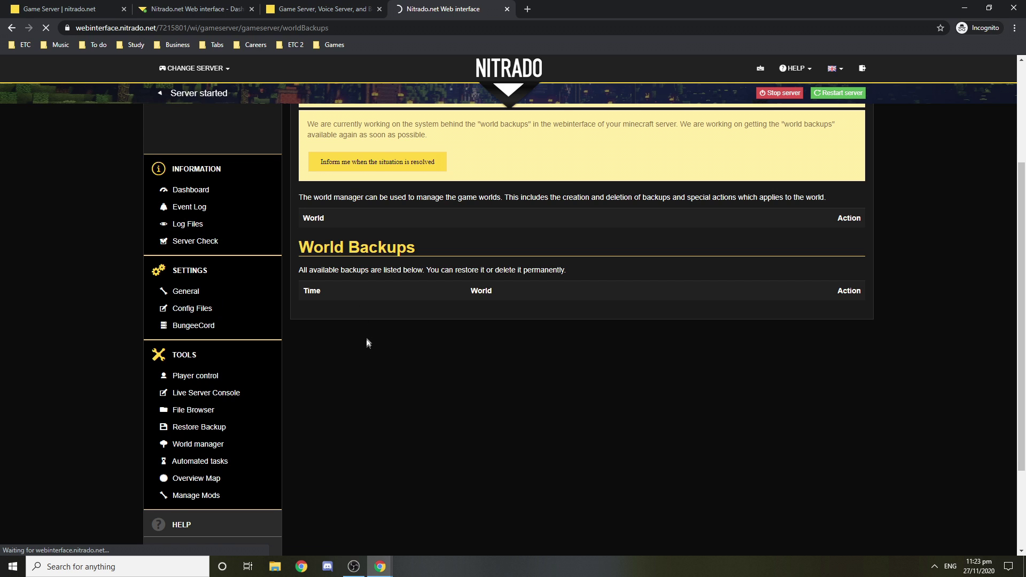
{"action": "scroll", "coordinate": [426, 326], "scroll_direction": "down", "scroll_amount": 4}
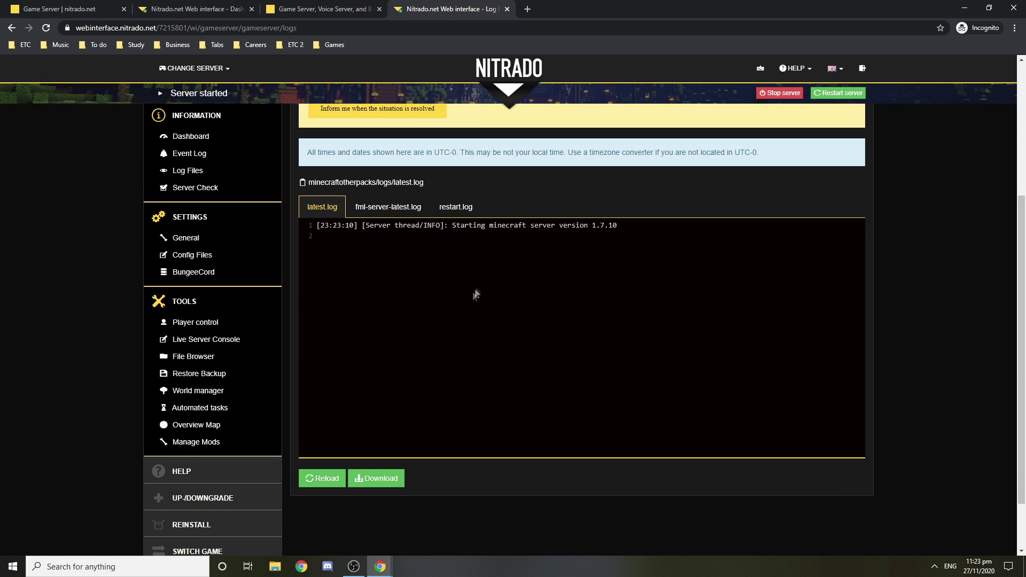
{"action": "scroll", "coordinate": [476, 294], "scroll_direction": "up", "scroll_amount": 1}
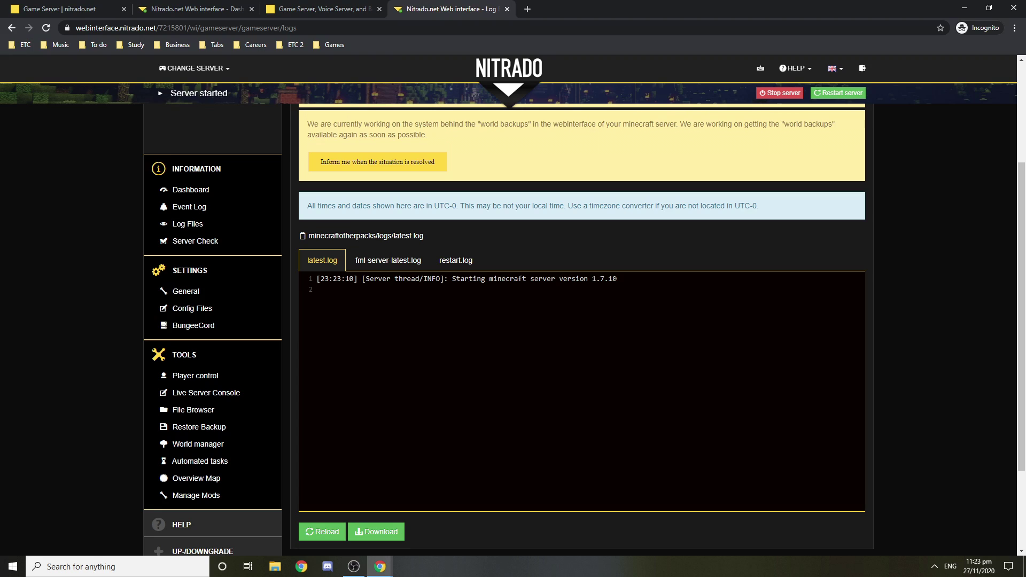
{"action": "scroll", "coordinate": [596, 327], "scroll_direction": "up", "scroll_amount": 3}
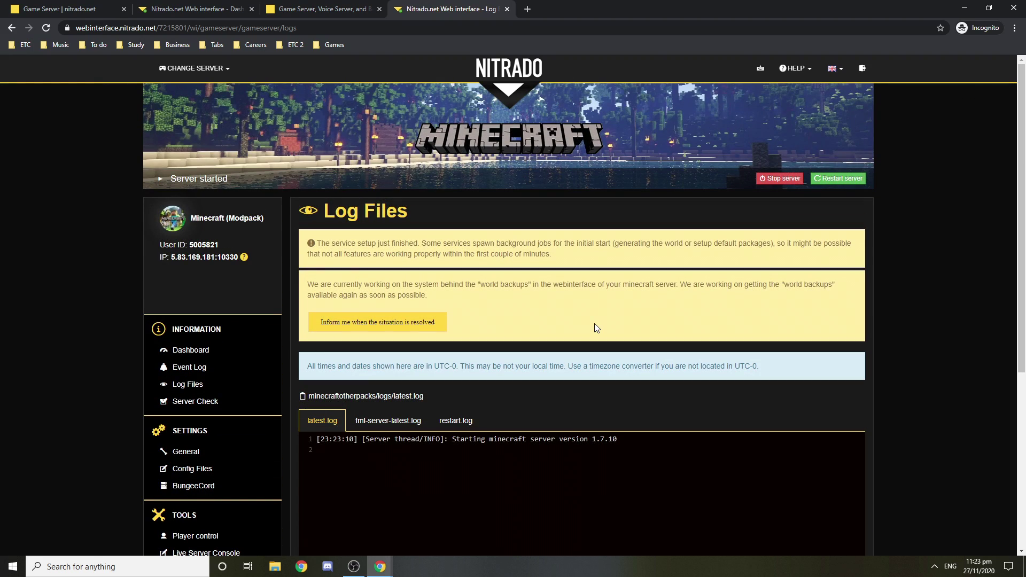
{"action": "scroll", "coordinate": [594, 323], "scroll_direction": "down", "scroll_amount": 3}
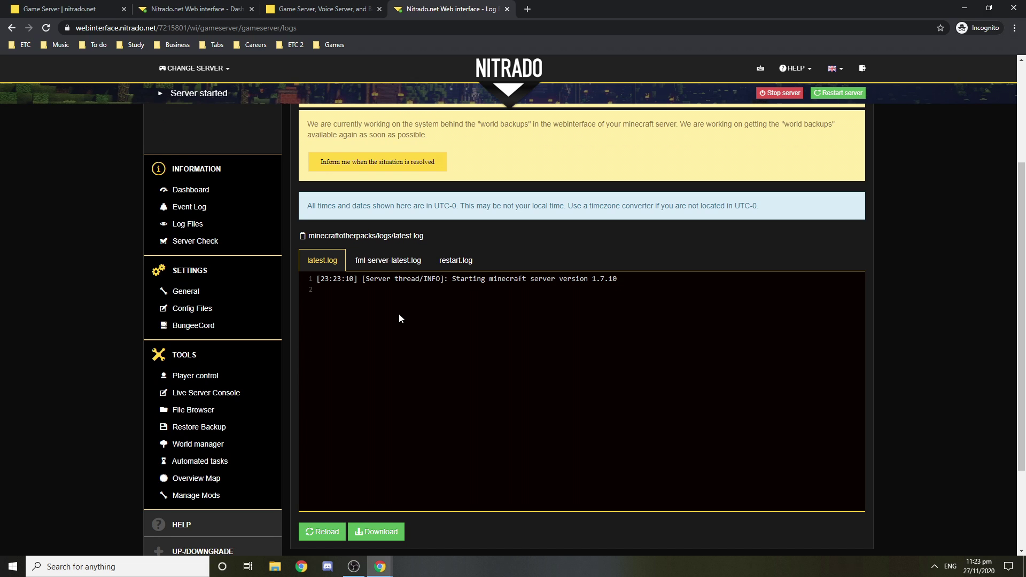
{"action": "left_click", "coordinate": [322, 532]}
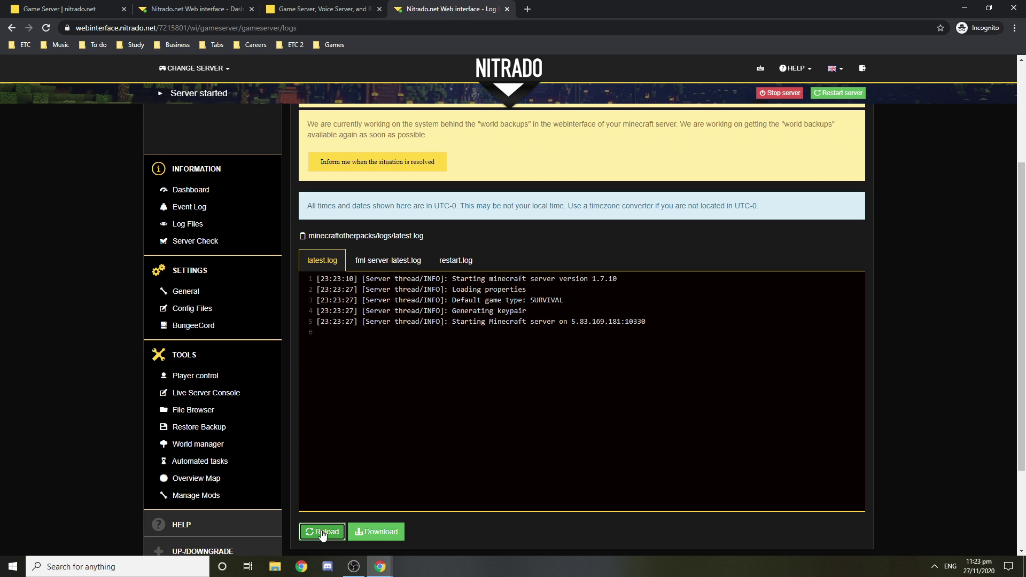
{"action": "left_click", "coordinate": [325, 533]}
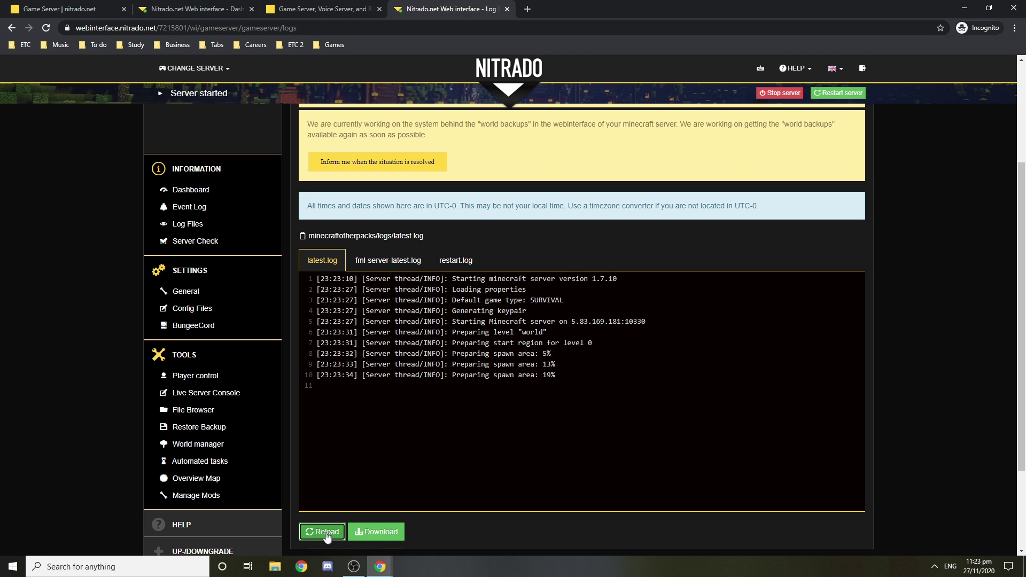
{"action": "left_click", "coordinate": [323, 530]}
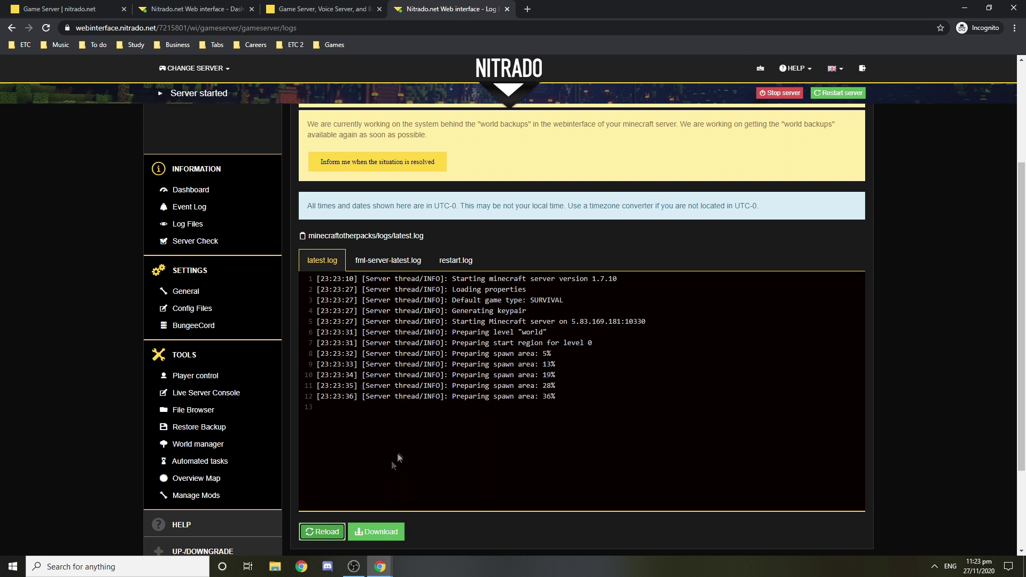
{"action": "left_click", "coordinate": [313, 533]}
Step: Keep reloading the log until it reports Done in 12.984s and 'Saved the world'
{"action": "left_click", "coordinate": [326, 532]}
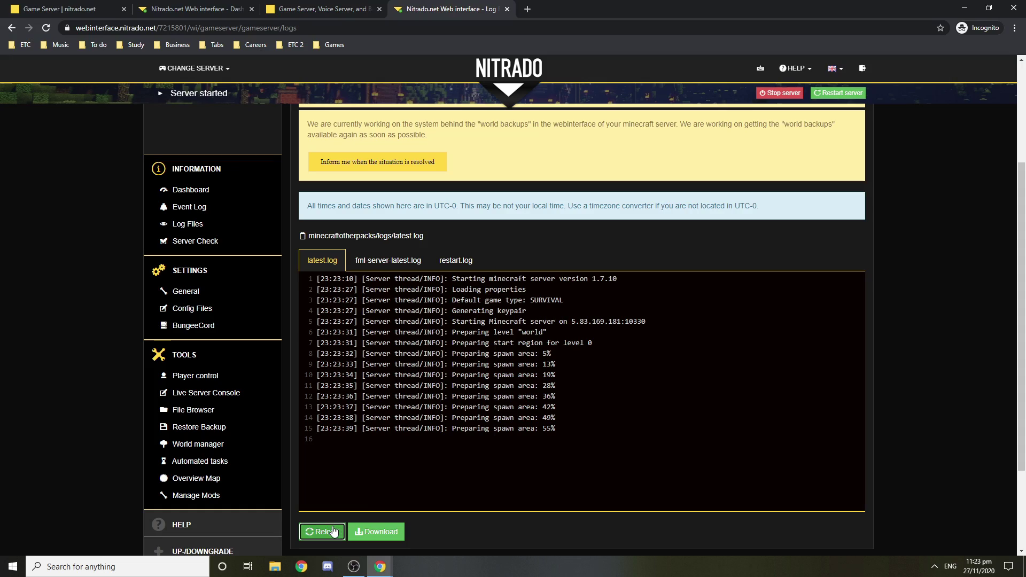
{"action": "left_click", "coordinate": [323, 532]}
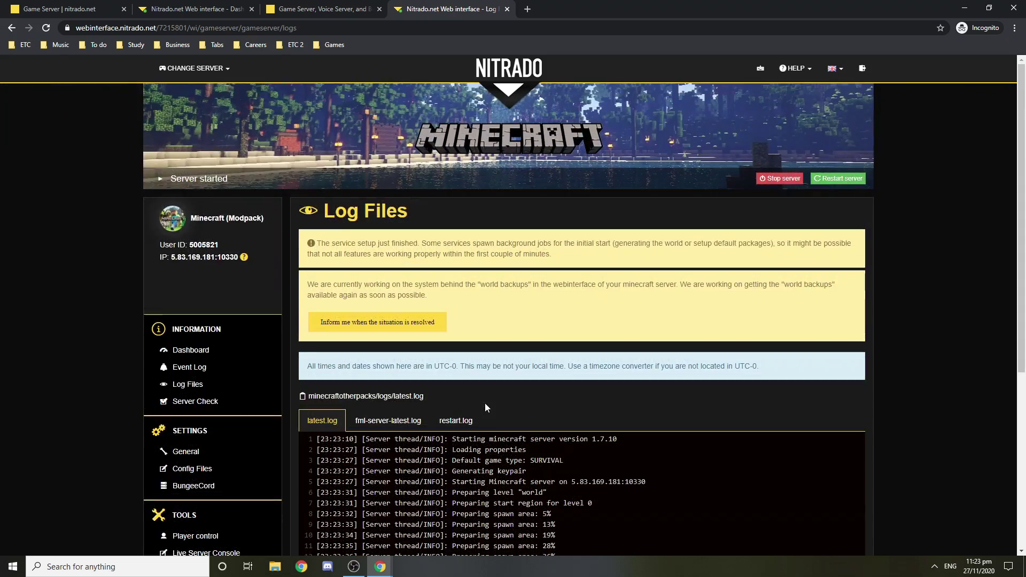
{"action": "scroll", "coordinate": [486, 403], "scroll_direction": "down", "scroll_amount": 5}
{"action": "left_click", "coordinate": [323, 410]}
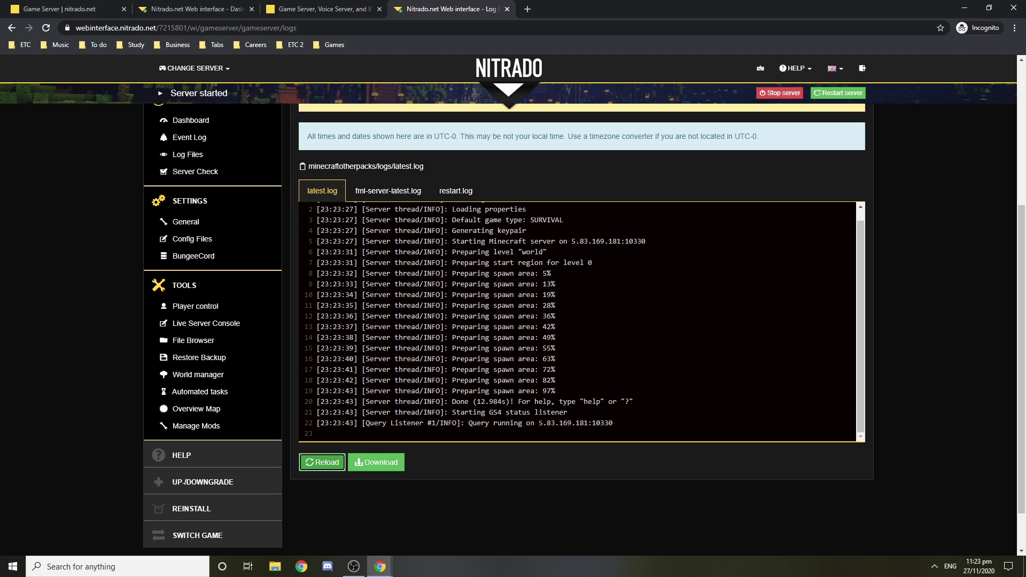
{"action": "left_click", "coordinate": [328, 470]}
{"action": "scroll", "coordinate": [329, 463], "scroll_direction": "down", "scroll_amount": 1}
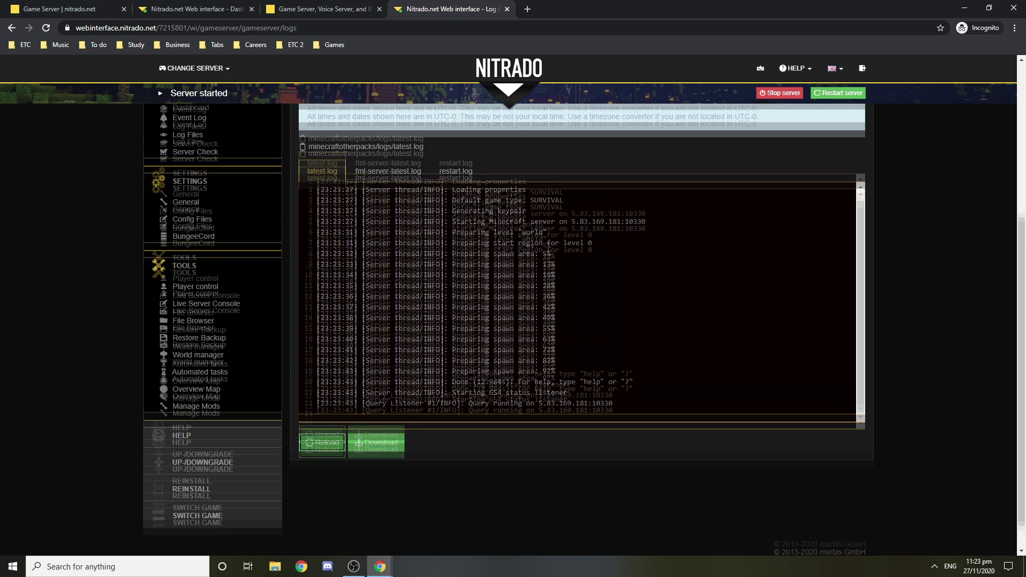
{"action": "left_click", "coordinate": [321, 464]}
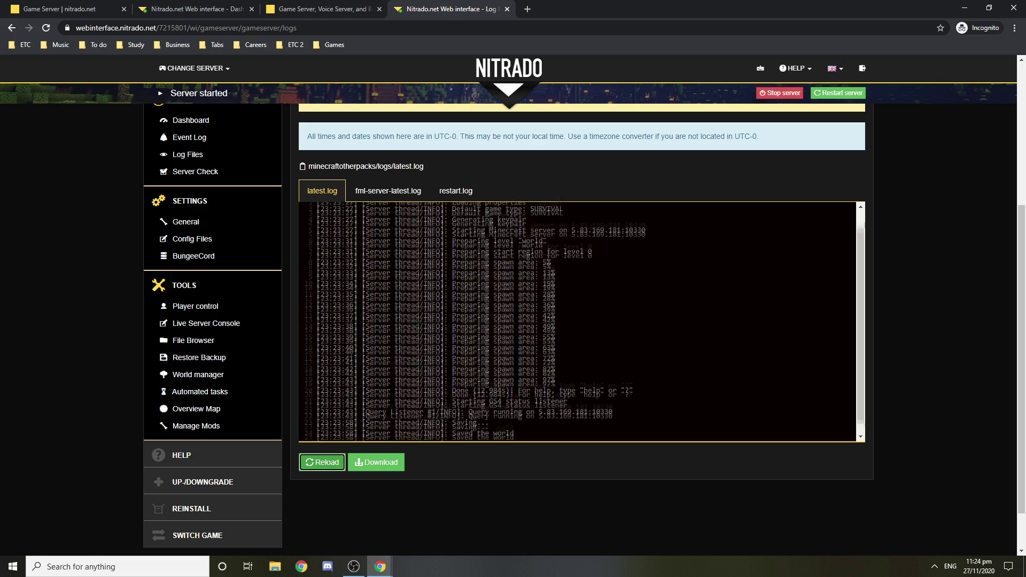
{"action": "scroll", "coordinate": [491, 274], "scroll_direction": "up", "scroll_amount": 6}
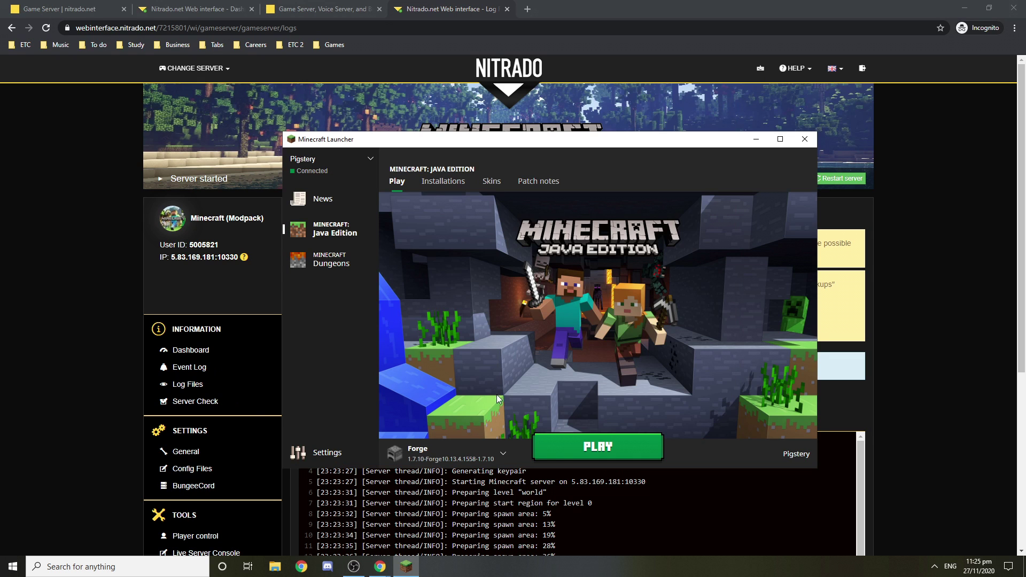
Step: Launch the Forge 1.7.10 profile with PLAY, checking the server log while the game loads
{"action": "left_click", "coordinate": [590, 451]}
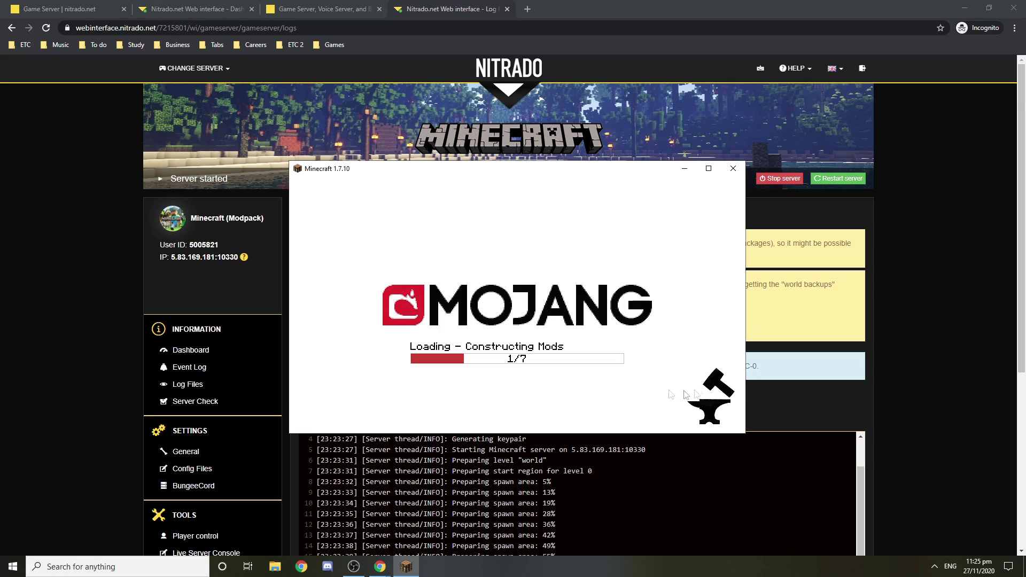
{"action": "left_click", "coordinate": [800, 408]}
{"action": "scroll", "coordinate": [800, 407], "scroll_direction": "down", "scroll_amount": 5}
{"action": "left_click", "coordinate": [317, 417]}
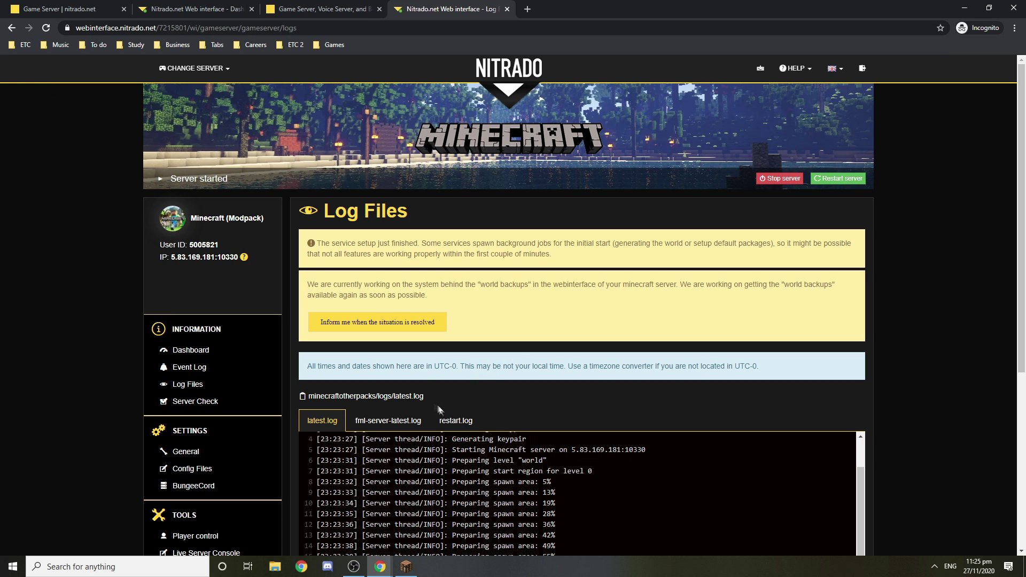
{"action": "left_click", "coordinate": [406, 567]}
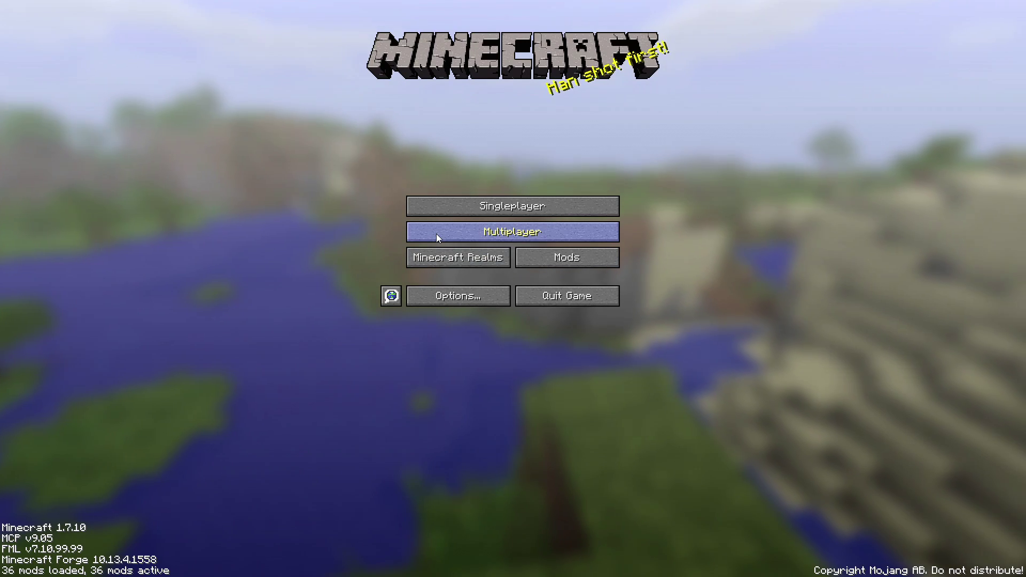
Step: Add a multiplayer server entry named 'My friend's server' with the Nitrado IP as its address
{"action": "left_click", "coordinate": [436, 235]}
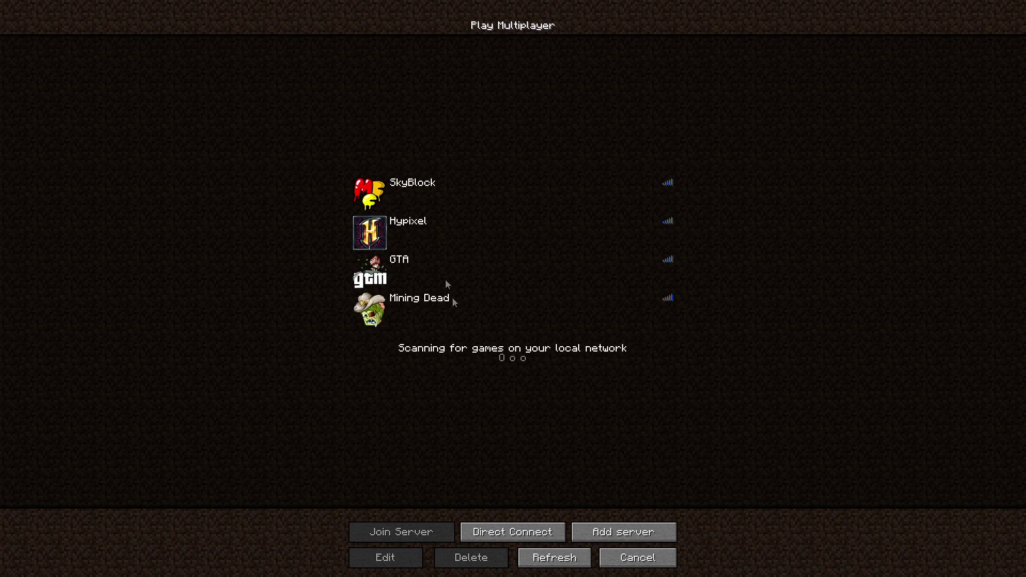
{"action": "left_click", "coordinate": [603, 533]}
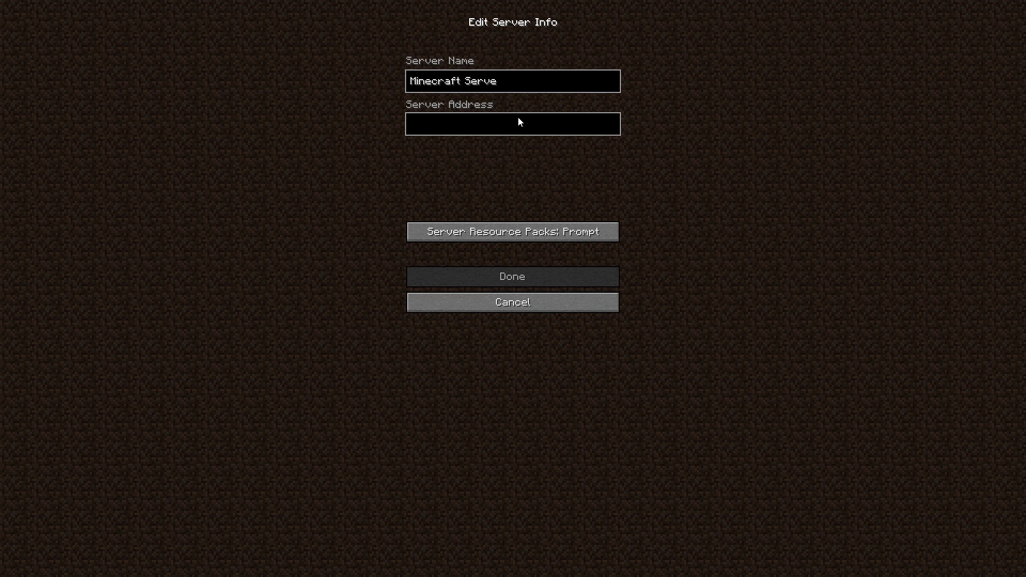
{"action": "key", "text": "BackSpace"}
{"action": "key", "text": "BackSpace"}
{"action": "key", "text": "BackSpace"}
{"action": "key", "text": "BackSpace"}
{"action": "key", "text": "BackSpace"}
{"action": "key", "text": "BackSpace"}
{"action": "key", "text": "BackSpace"}
{"action": "key", "text": "BackSpace"}
{"action": "key", "text": "BackSpace"}
{"action": "key", "text": "BackSpace"}
{"action": "key", "text": "BackSpace"}
{"action": "key", "text": "BackSpace"}
{"action": "key", "text": "BackSpace"}
{"action": "key", "text": "BackSpace"}
{"action": "key", "text": "BackSpace"}
{"action": "type", "text": "My friend's server"}
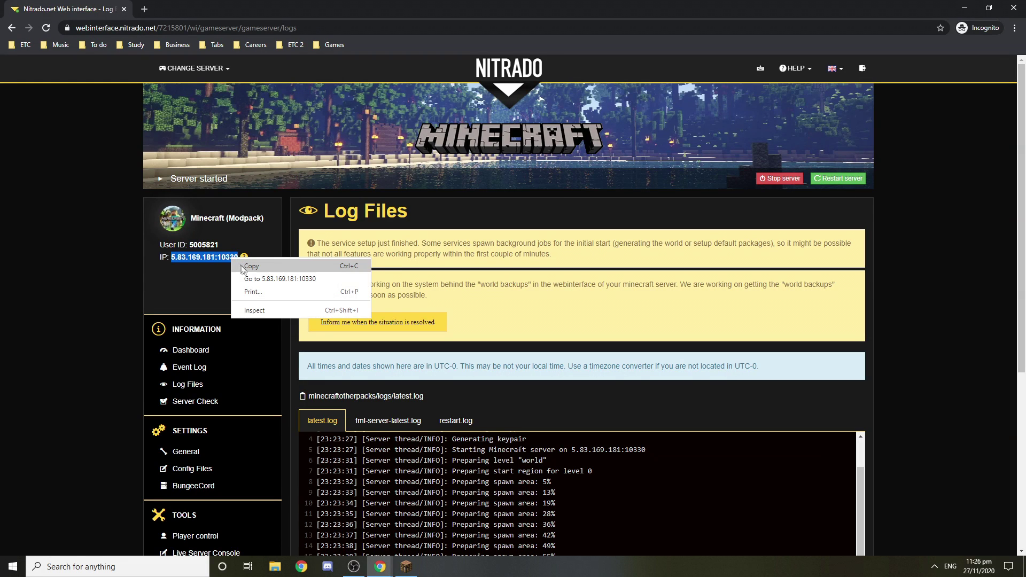
{"action": "left_click", "coordinate": [246, 271]}
{"action": "key", "text": "alt+Tab"}
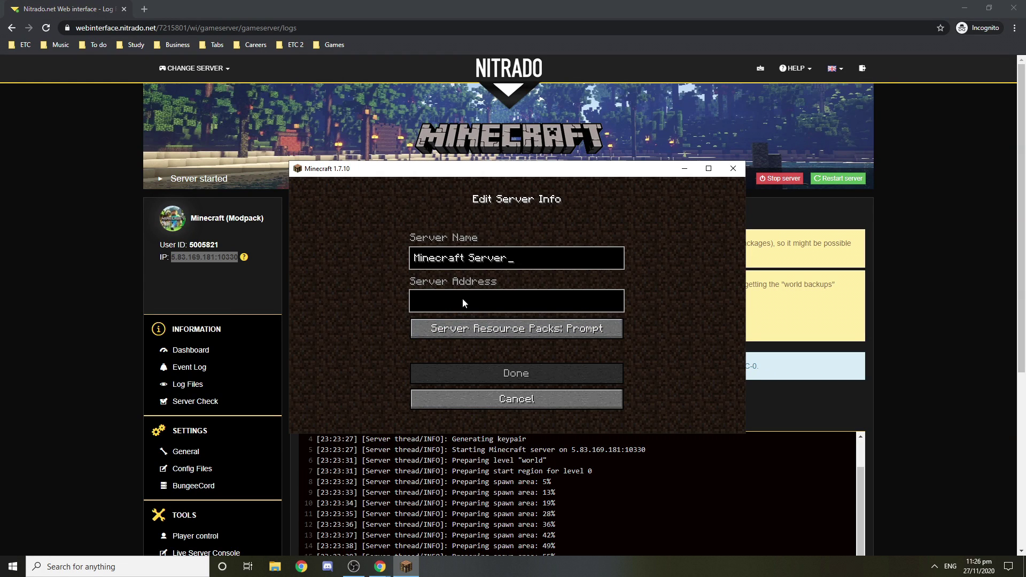
{"action": "left_click", "coordinate": [464, 302]}
{"action": "type", "text": "5.83.169.181:10330"}
{"action": "left_click", "coordinate": [489, 373]}
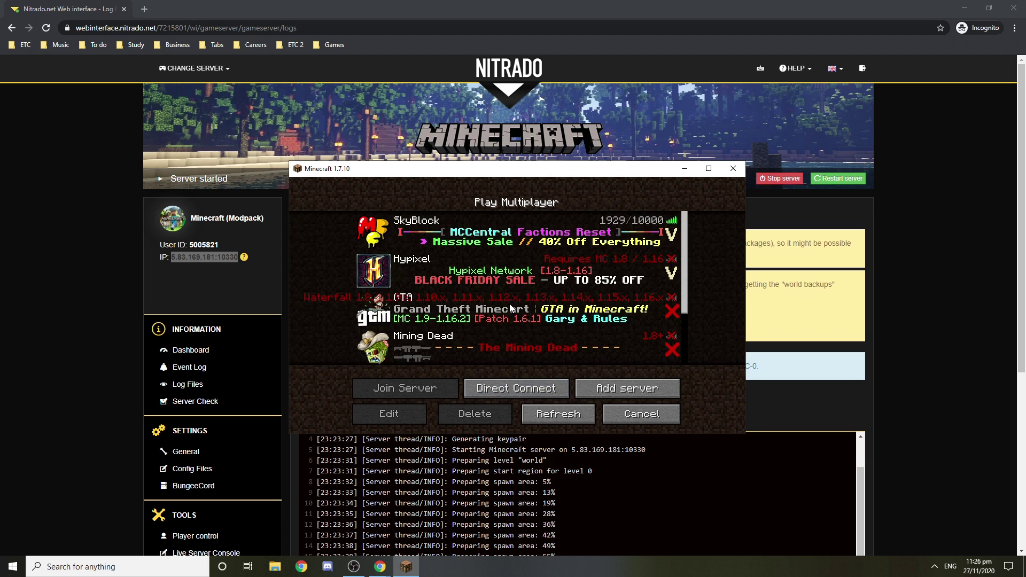
Step: Refresh the server list, select Minecraft Server and join it
{"action": "scroll", "coordinate": [508, 304], "scroll_direction": "down", "scroll_amount": 3}
{"action": "left_click", "coordinate": [556, 415]}
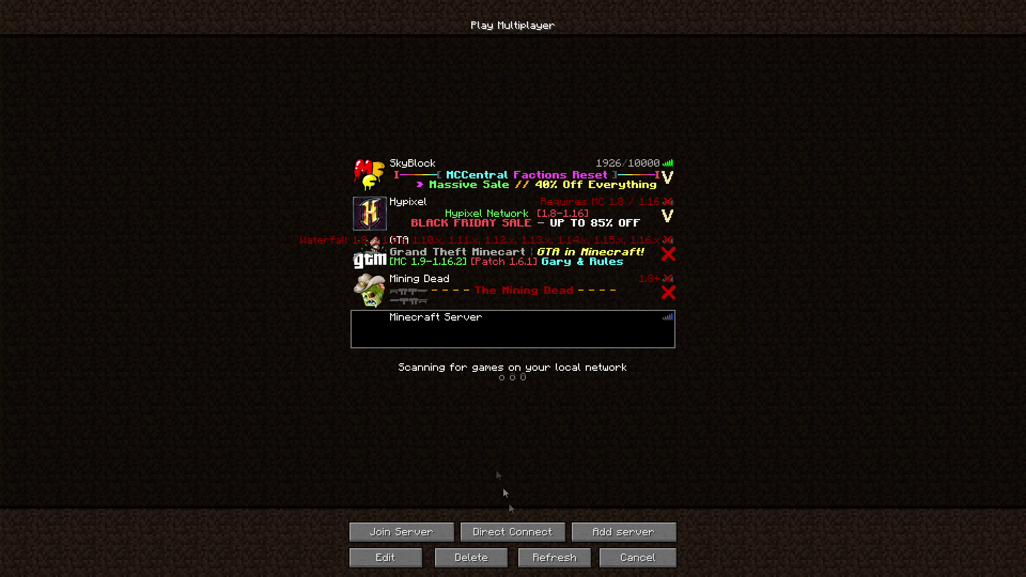
{"action": "left_click", "coordinate": [554, 558]}
{"action": "left_click", "coordinate": [444, 342]}
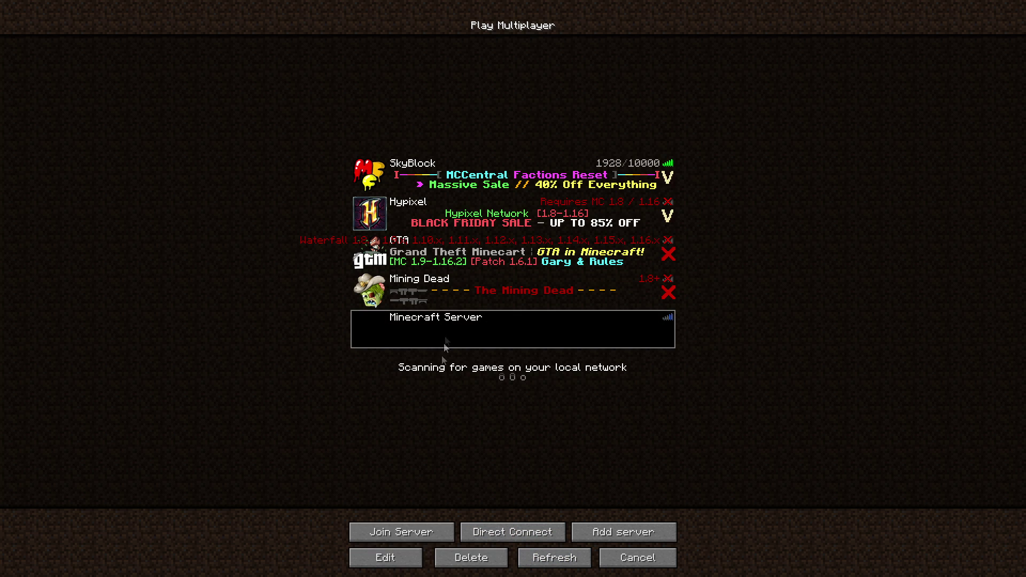
{"action": "left_click", "coordinate": [418, 540]}
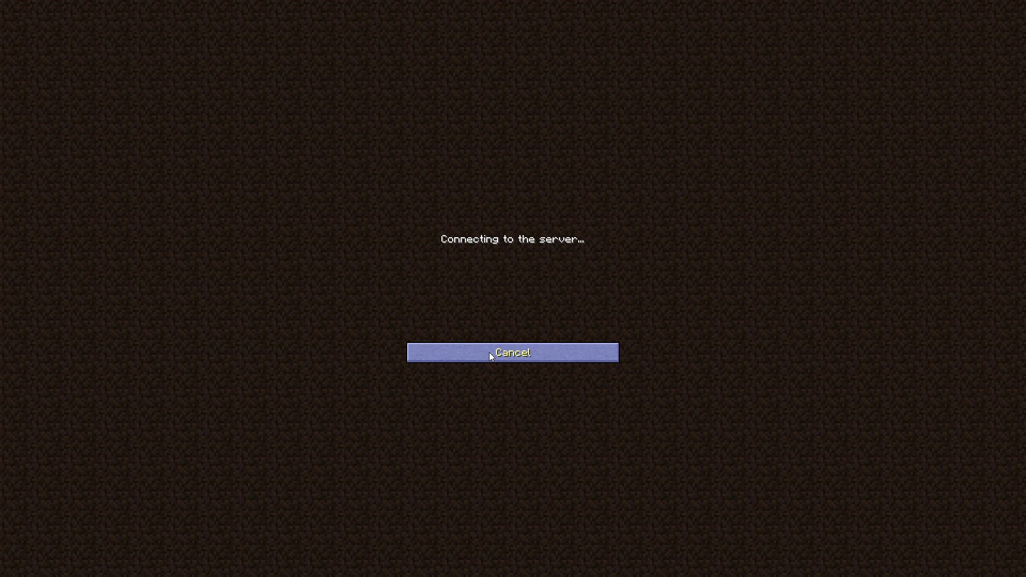
Step: Cancel the stalled connection, refresh the server list and reselect Minecraft Server
{"action": "left_click", "coordinate": [490, 354]}
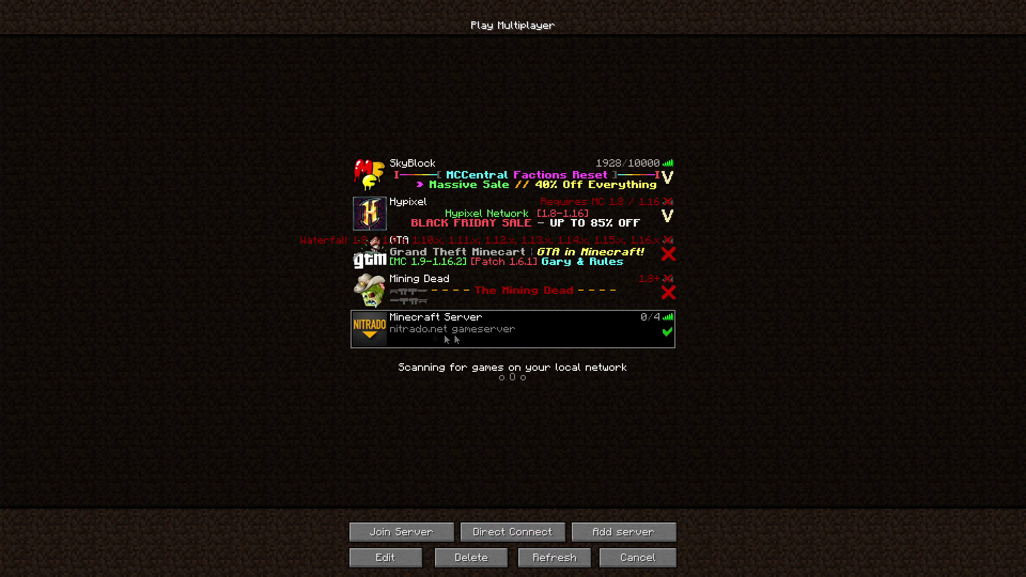
{"action": "left_click", "coordinate": [543, 556]}
{"action": "left_click", "coordinate": [419, 337]}
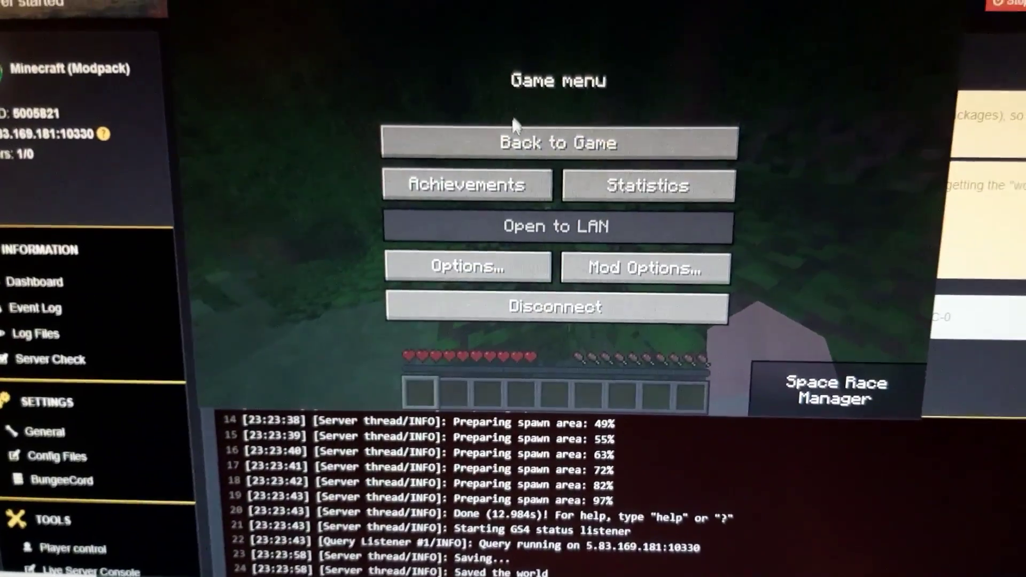
Step: Resume the game on the first PC, then save the 'random name' server entry and join it
{"action": "left_click", "coordinate": [514, 137]}
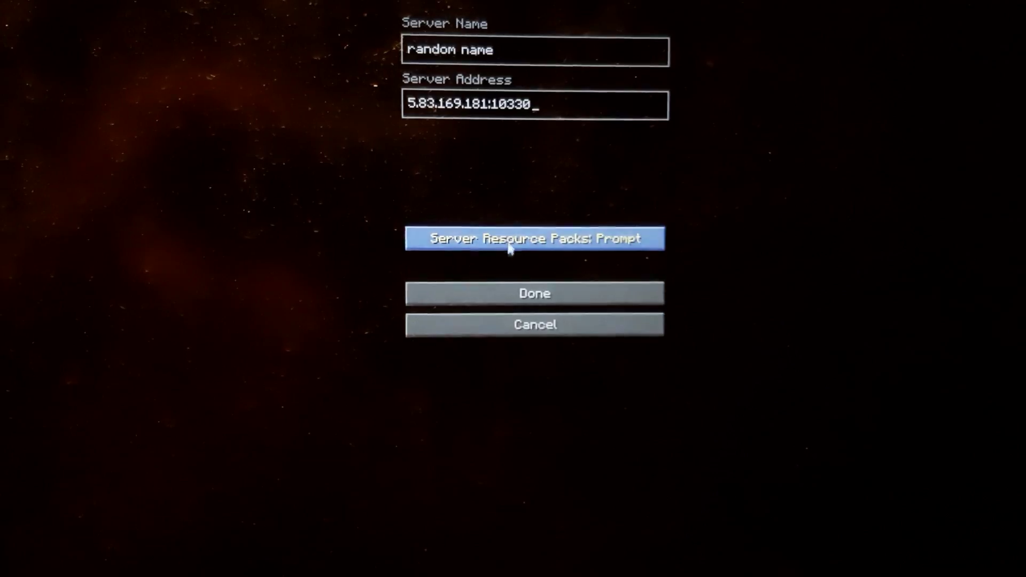
{"action": "left_click", "coordinate": [477, 297]}
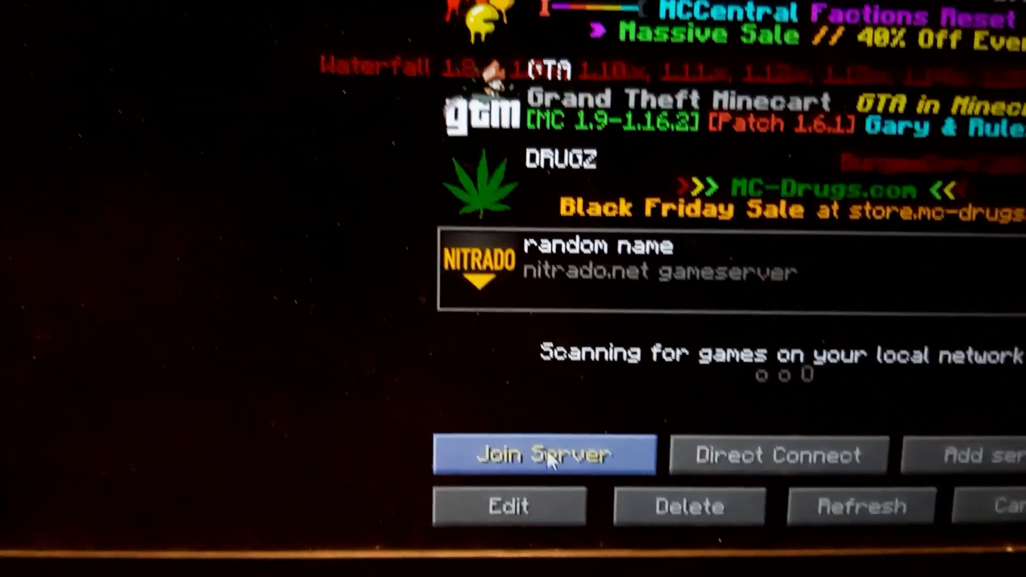
{"action": "left_click", "coordinate": [549, 455]}
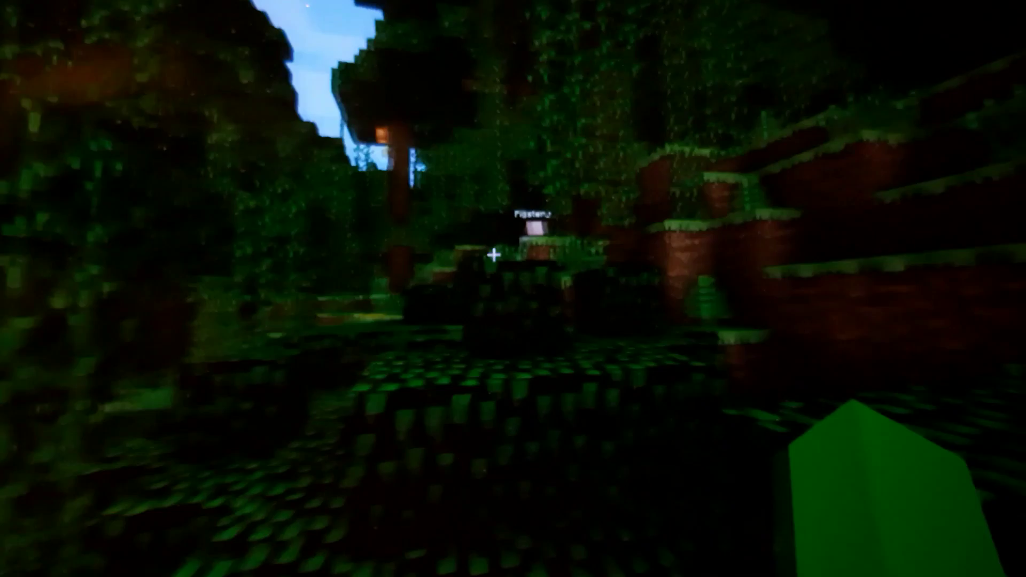
Step: Pause the game and view the key bindings under Options > Controls
{"action": "key", "text": "Escape"}
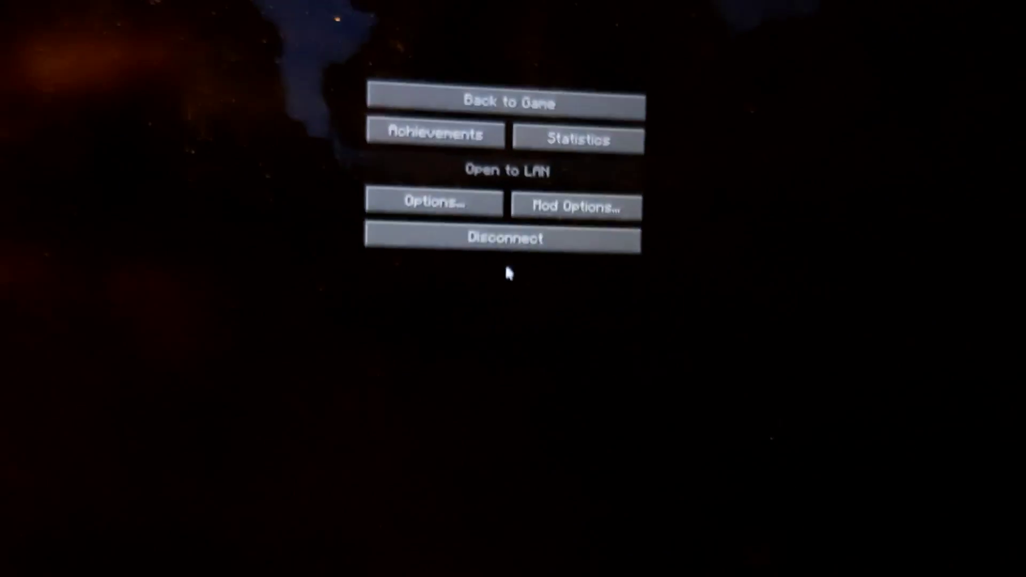
{"action": "left_click", "coordinate": [470, 208]}
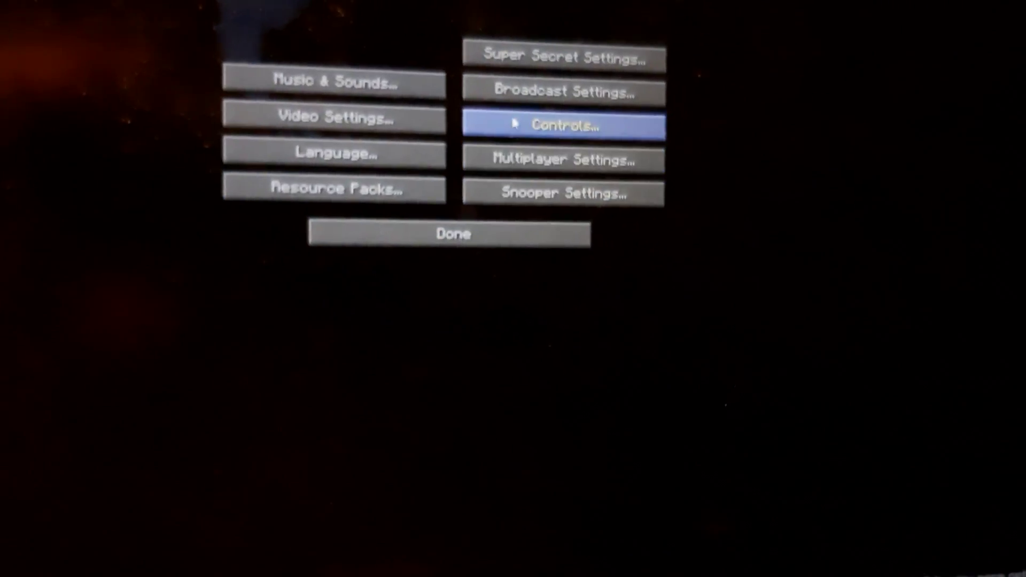
{"action": "left_click", "coordinate": [514, 124]}
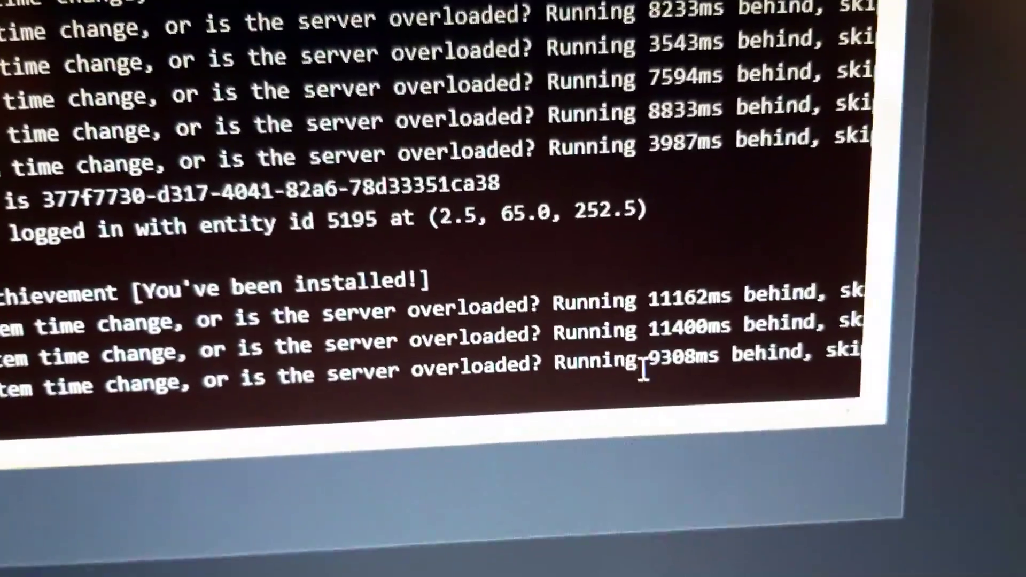
Step: Select the 9308ms lag value in the Nitrado server log
{"action": "double_click", "coordinate": [711, 357]}
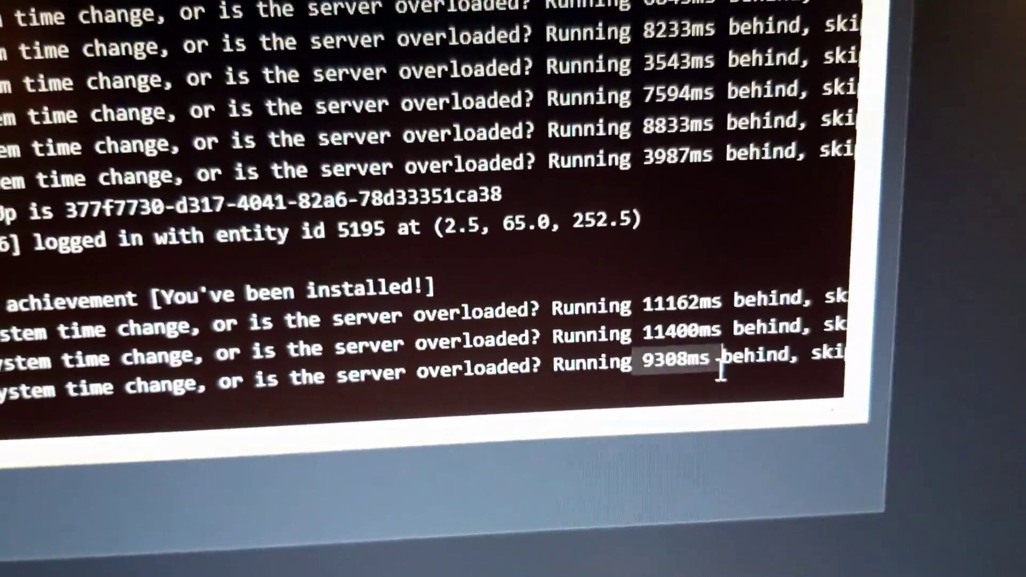